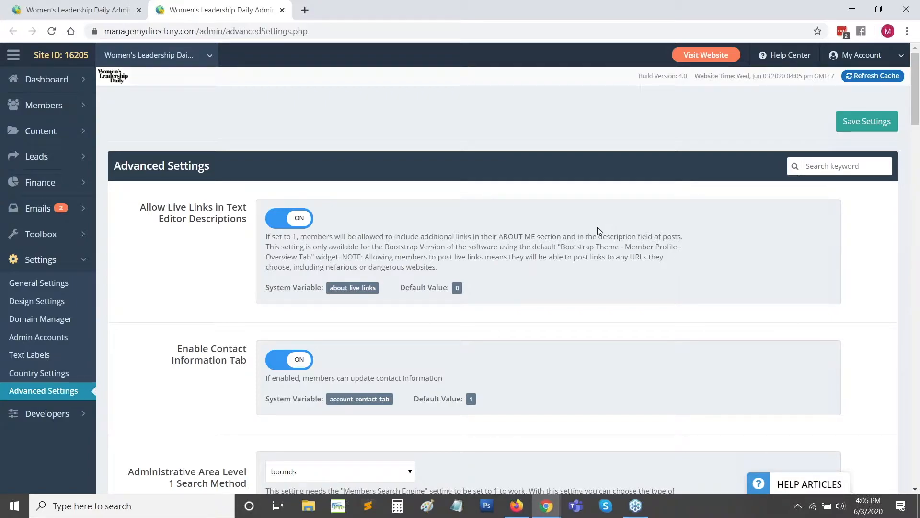
Switch Allow Live Links in Text Editor Descriptions off and back on
left_click(288, 225)
left_click(288, 225)
scroll(348, 223, "down", 2)
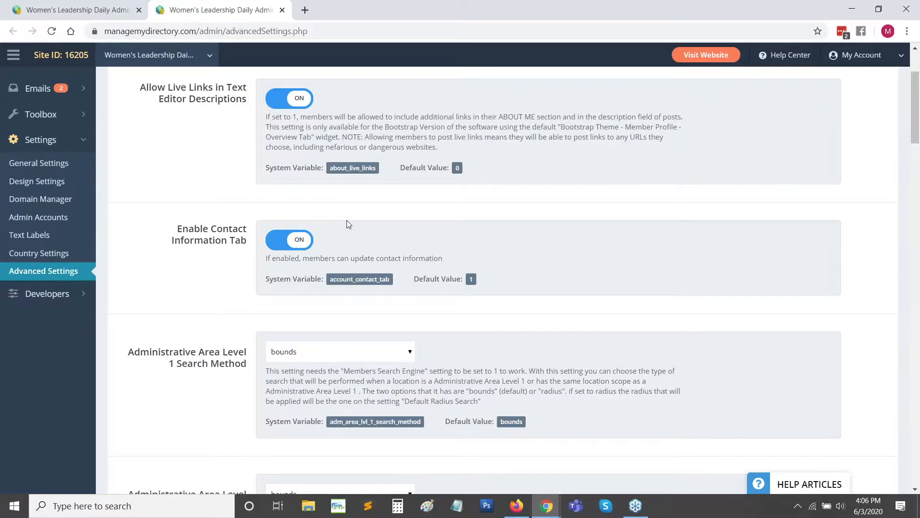
Try both options of the Administrative Area Level 1 Search Method, ending on radius
left_click(410, 355)
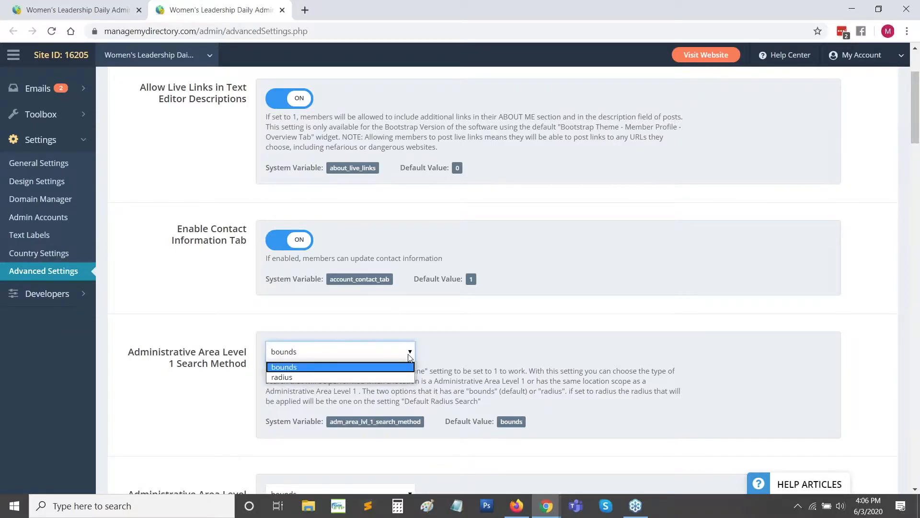
left_click(287, 377)
left_click(307, 354)
left_click(307, 367)
left_click(297, 355)
left_click(297, 376)
left_click(218, 326)
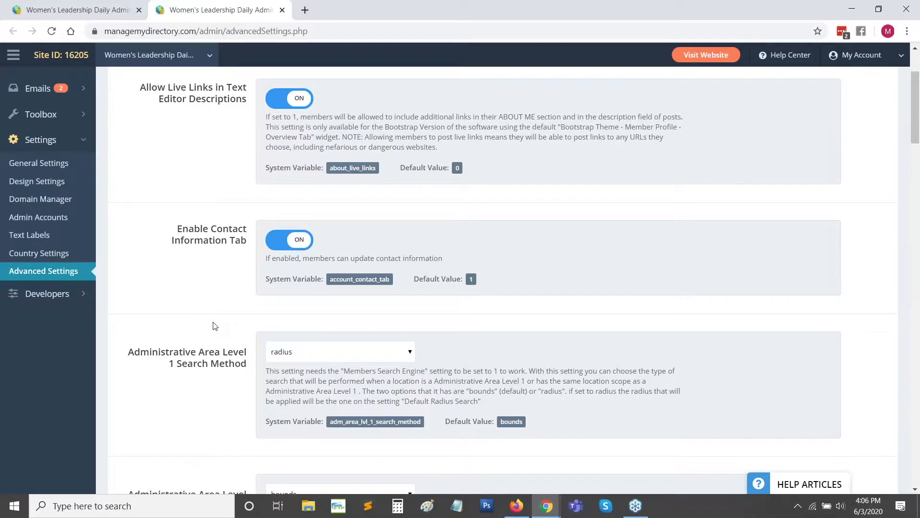
scroll(211, 323, "up", 3)
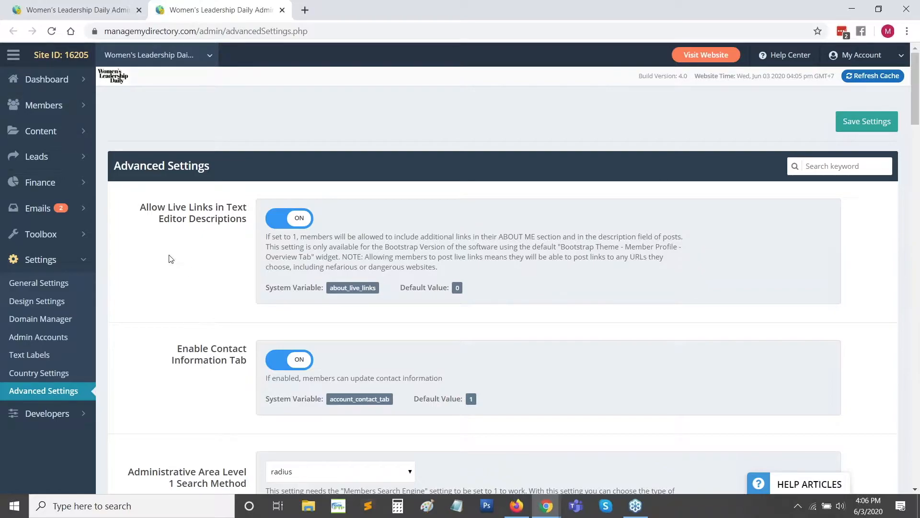
Leave Advanced Settings without saving and look over the website fields in General Settings
left_click(57, 284)
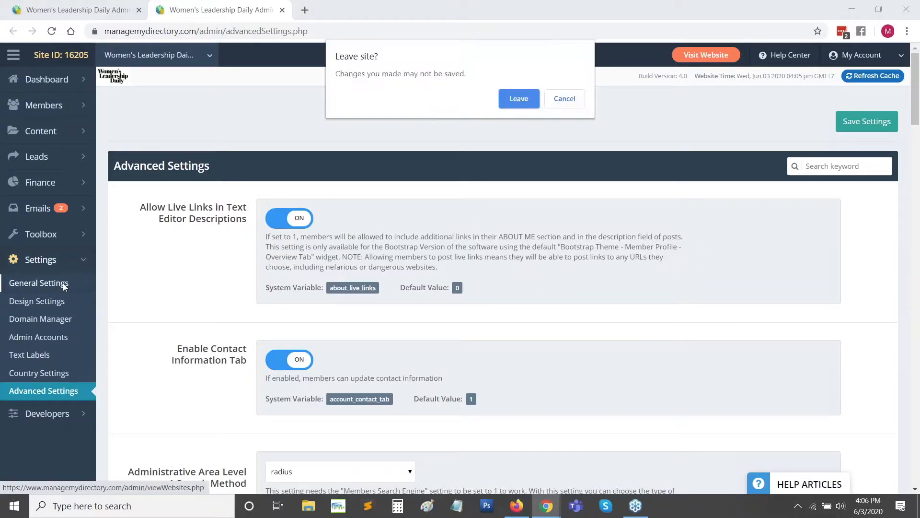
left_click(519, 100)
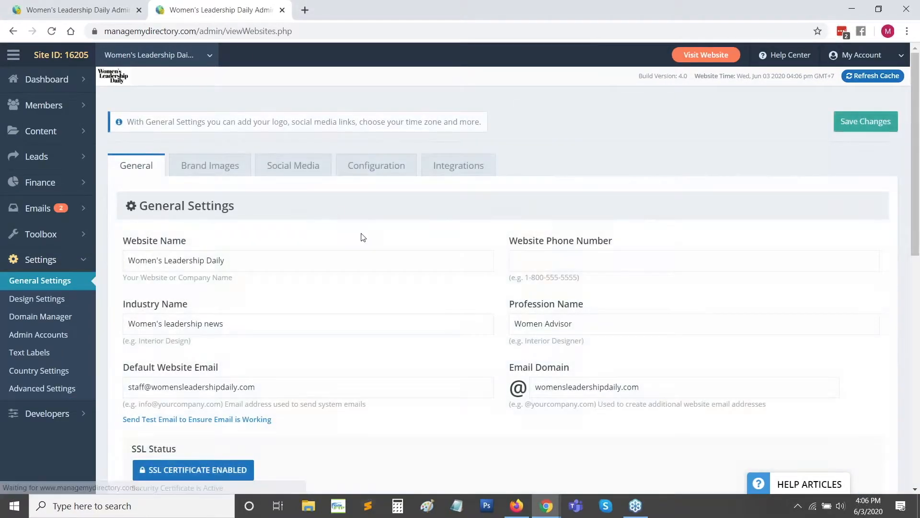
left_click(555, 264)
left_click(635, 324)
left_click_drag(352, 337, 403, 324)
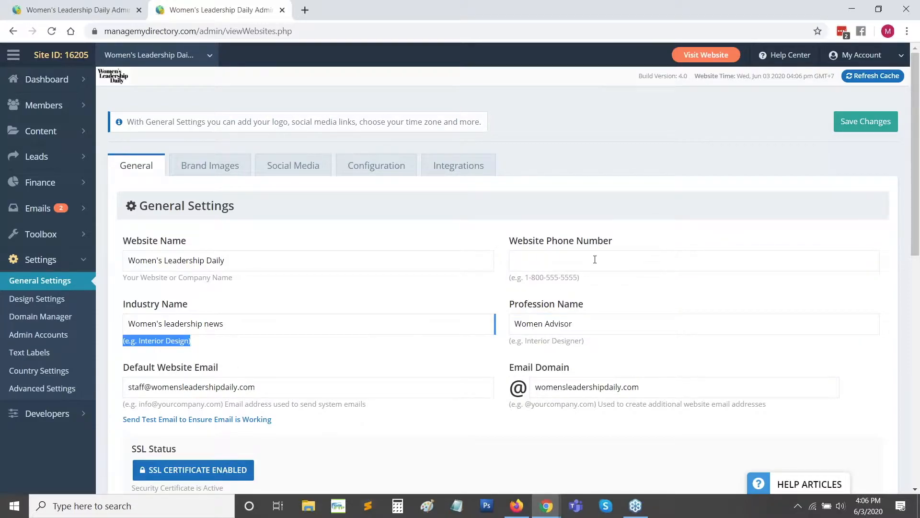
Reopen the Advanced Settings page in a new tab and view the list of sites available to switch to
middle_click(12, 33)
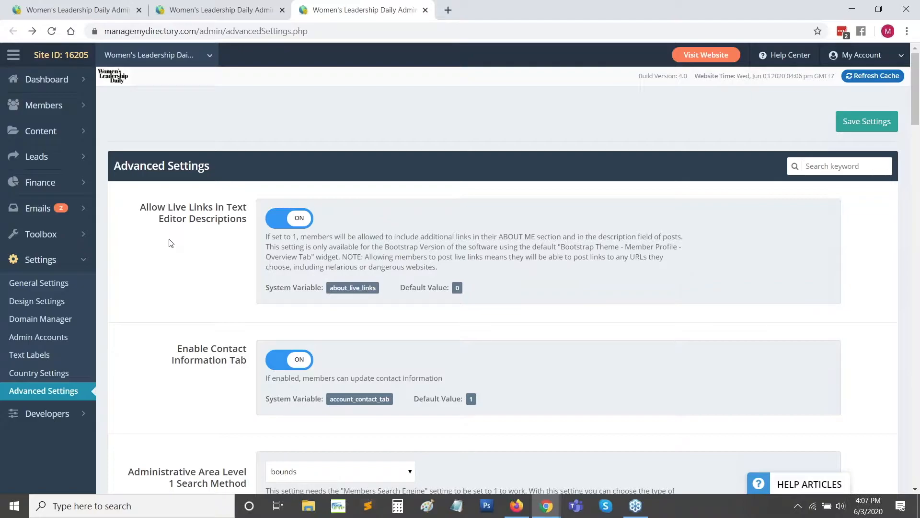
key("alt+Tab")
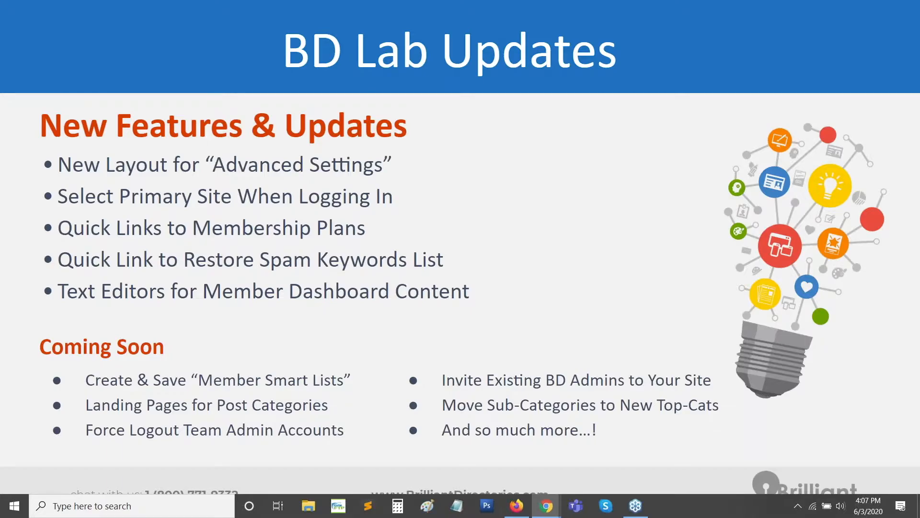
key("alt+Tab")
left_click(210, 55)
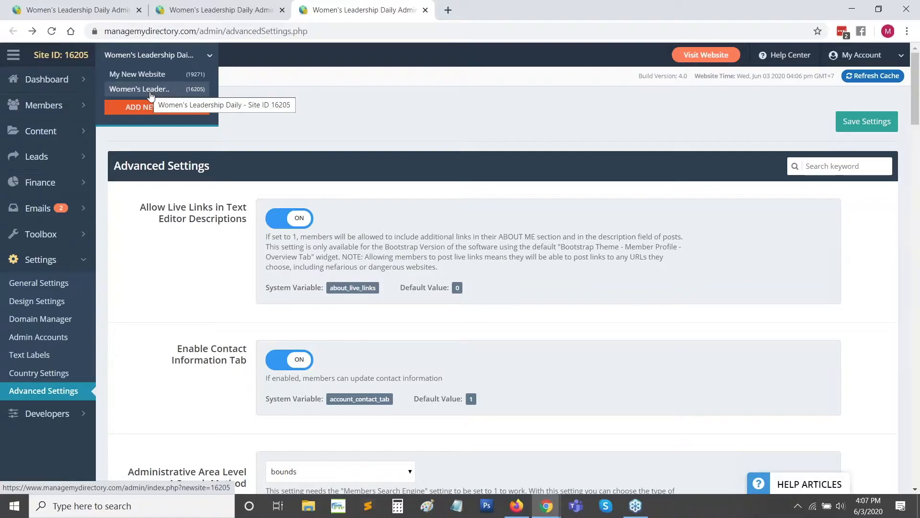
left_click(282, 117)
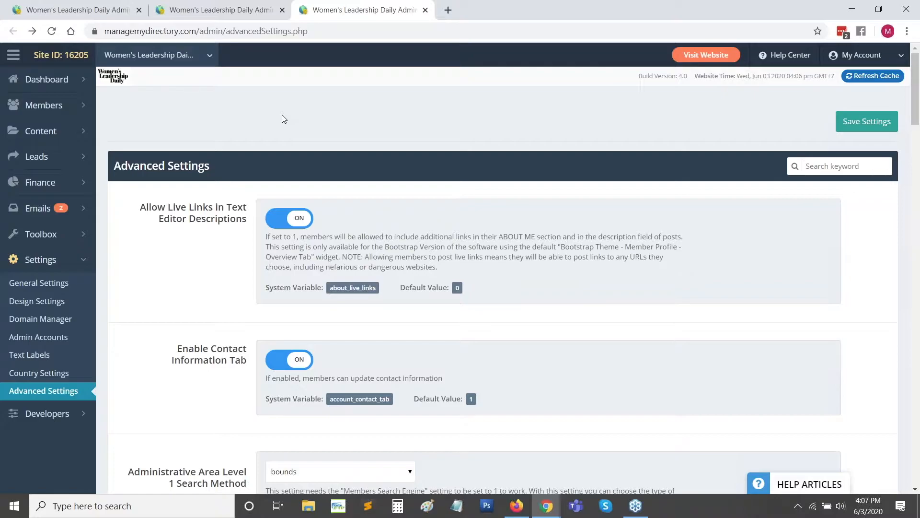
Return to the browser tab with the admin account's edit form and check the site switcher list there
left_click(87, 11)
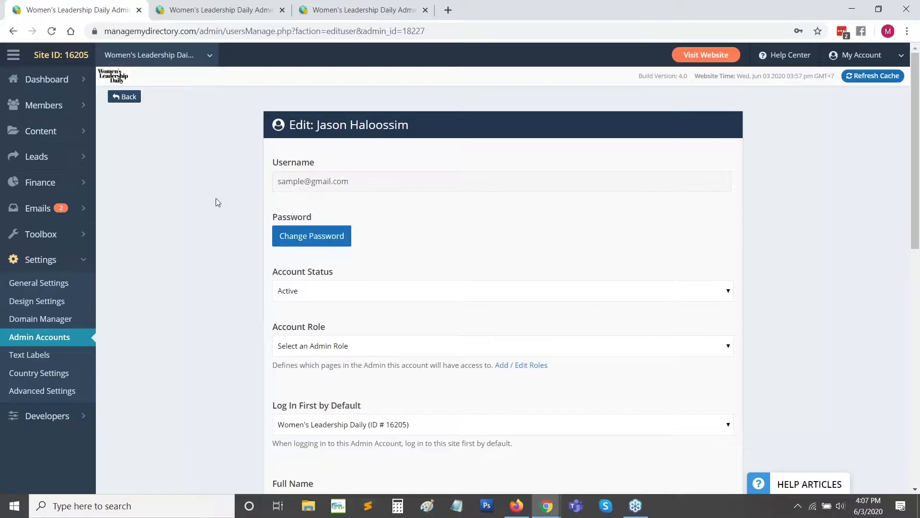
left_click(204, 56)
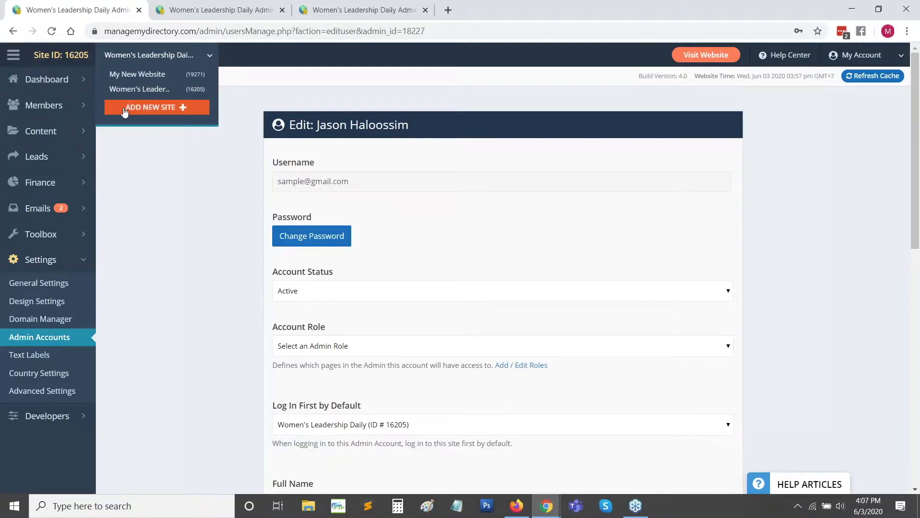
left_click(185, 56)
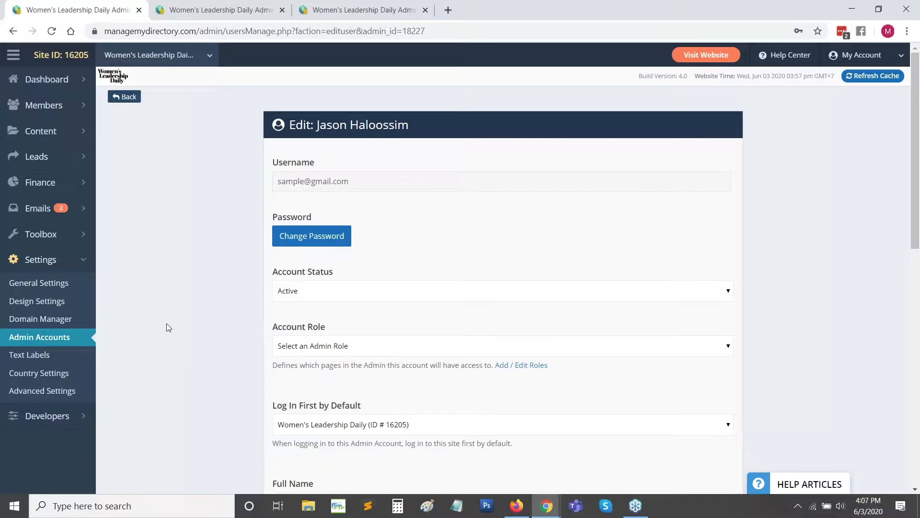
Select Women's Leadership Daily as the site the admin account logs in to first by default
scroll(178, 316, "down", 2)
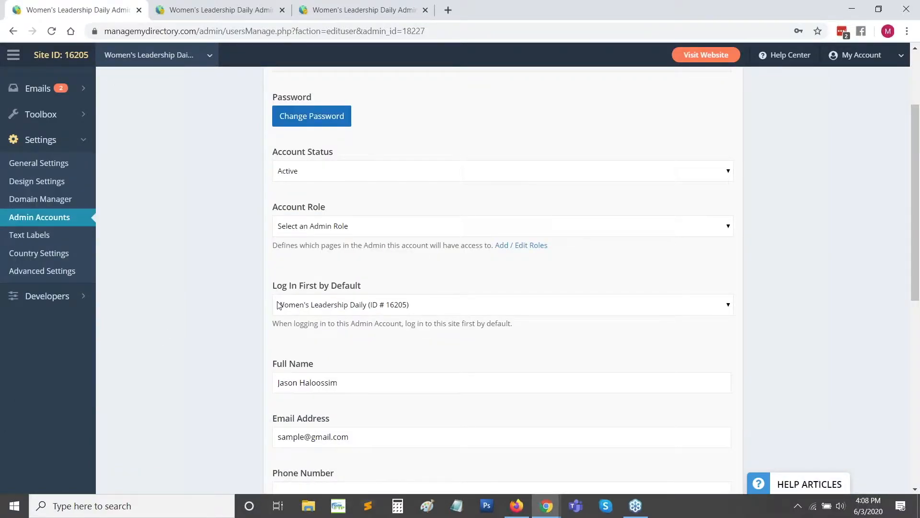
left_click_drag(273, 286, 372, 285)
left_click(384, 288)
left_click(388, 304)
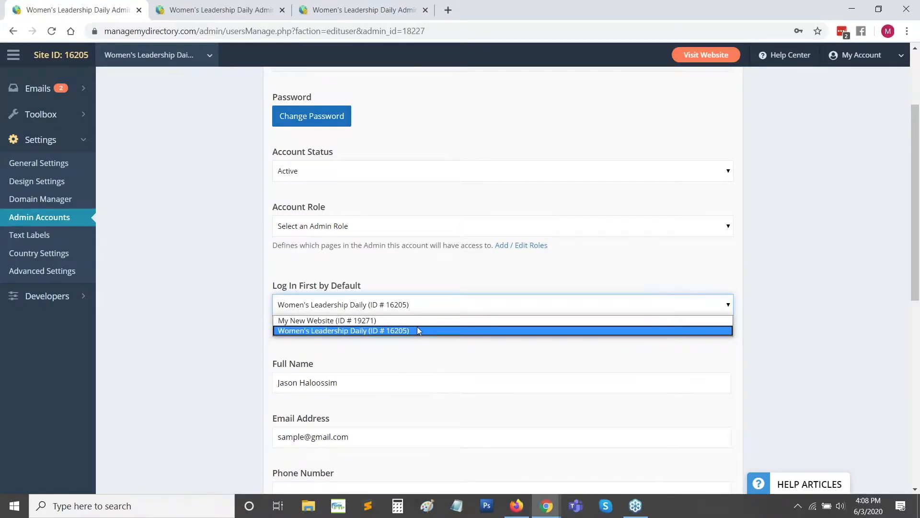
left_click(353, 331)
left_click(245, 287)
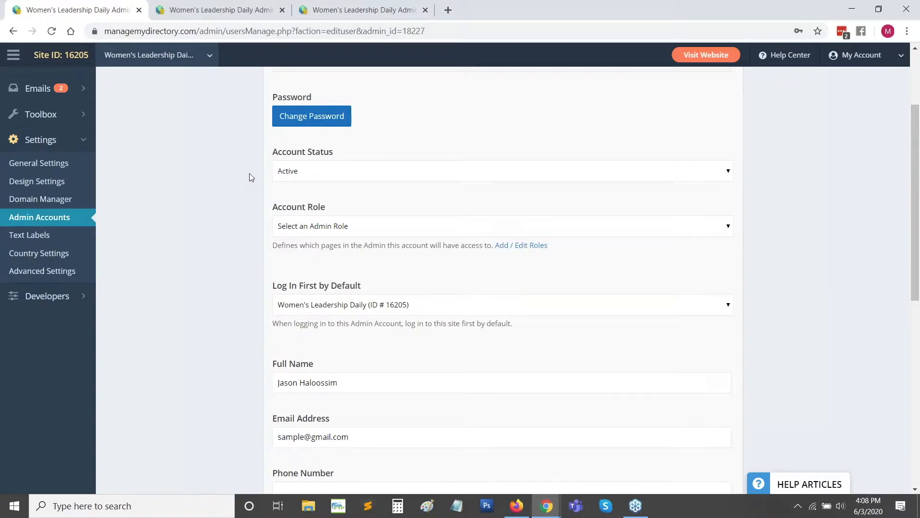
Open the Membership Plans list in the finance section of the site admin
key("alt+Tab")
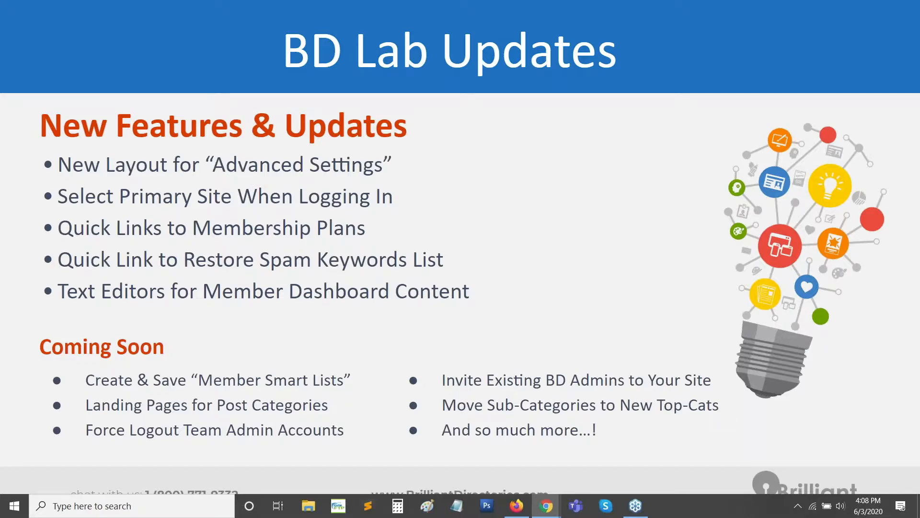
key("alt+Tab")
scroll(273, 190, "up", 3)
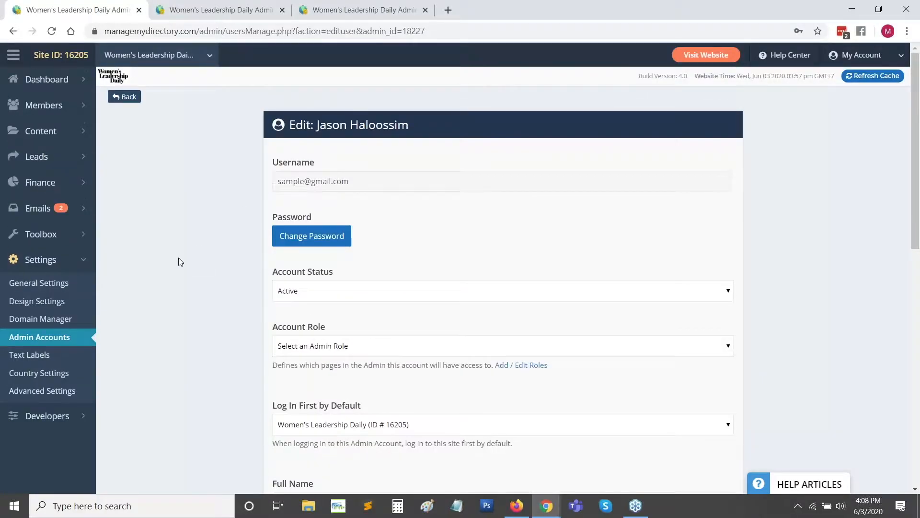
left_click(84, 184)
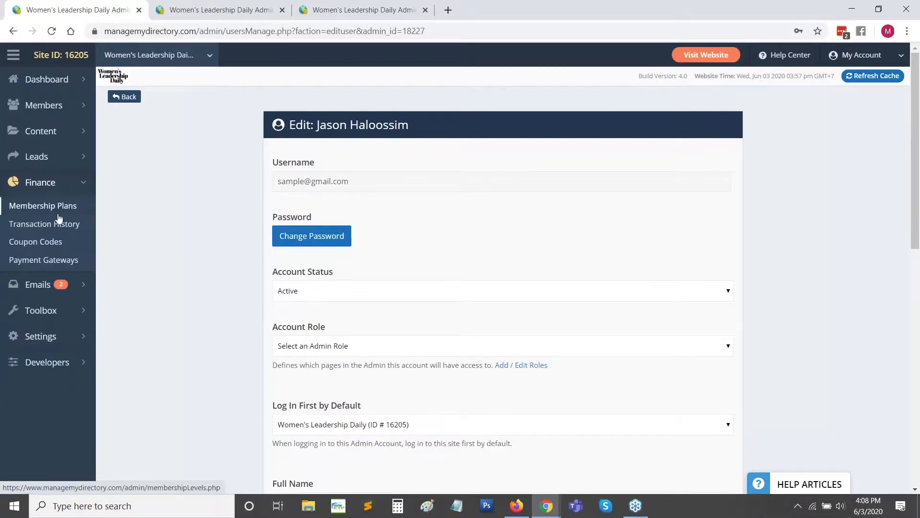
left_click(58, 210)
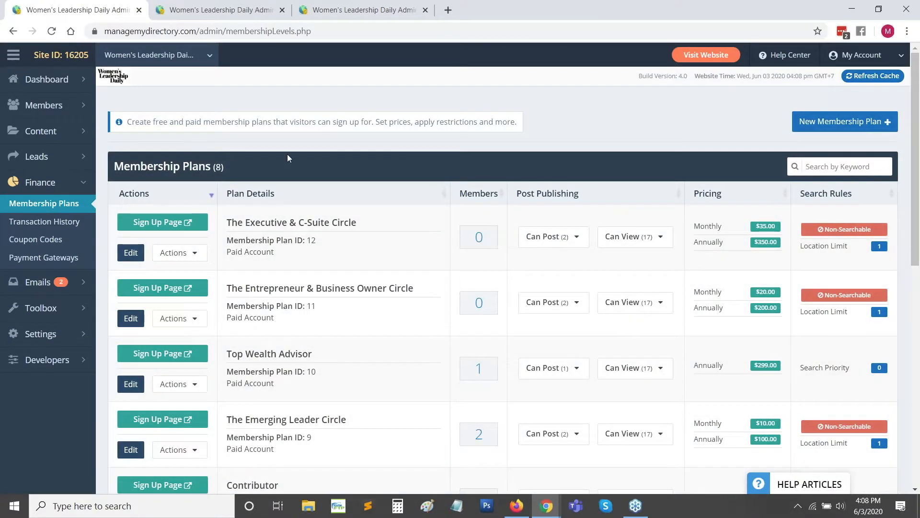
Open The Executive & C-Suite Circle membership plan for editing and look over its general settings
mouse_move(180, 252)
left_click(130, 254)
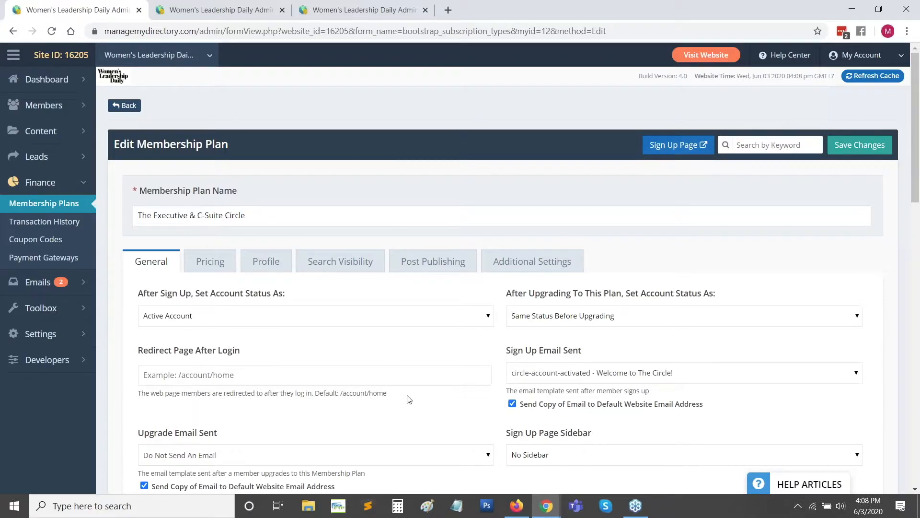
scroll(334, 317, "down", 2)
scroll(412, 357, "up", 2)
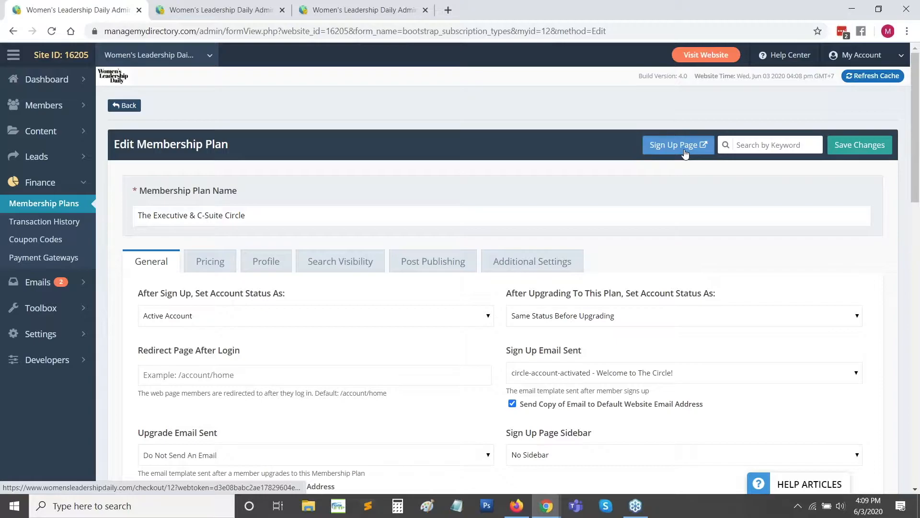
Preview the plan's public sign-up page and return to the membership plans list
left_click(685, 152)
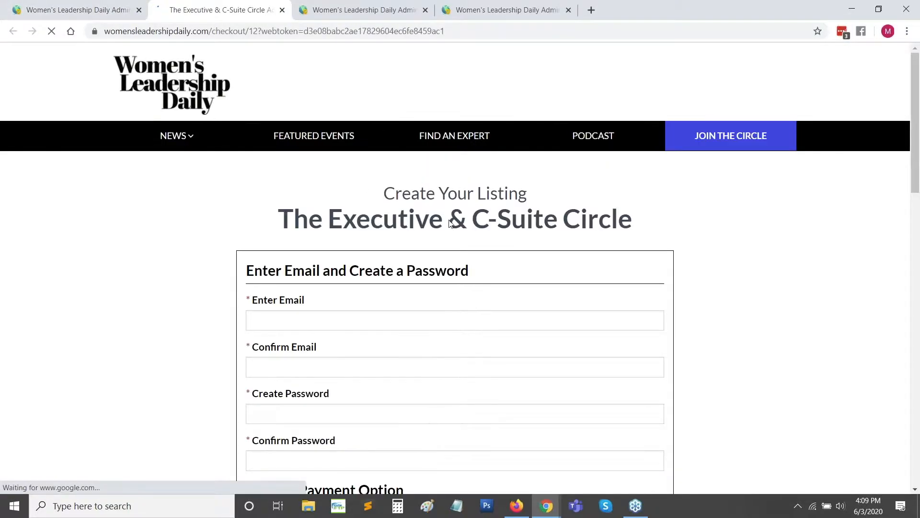
scroll(458, 261, "down", 7)
scroll(317, 258, "up", 4)
key("ctrl+shift+Tab")
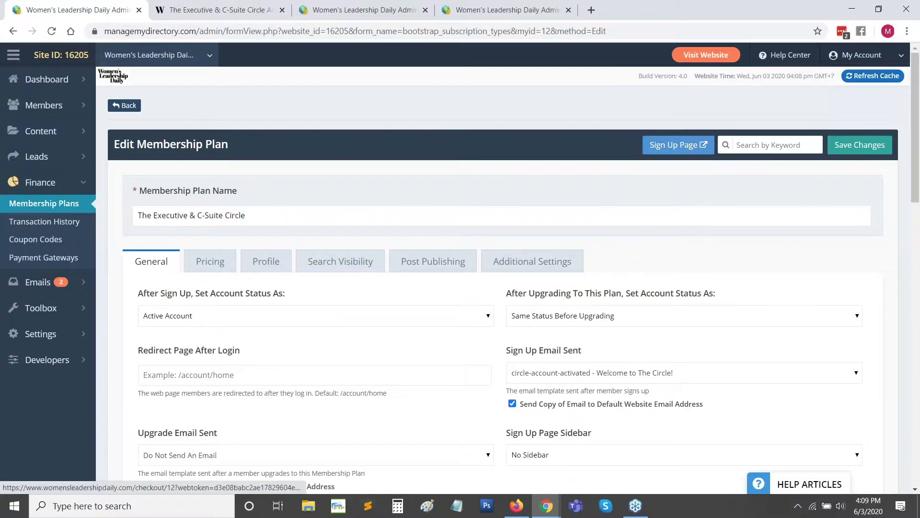
left_click(125, 107)
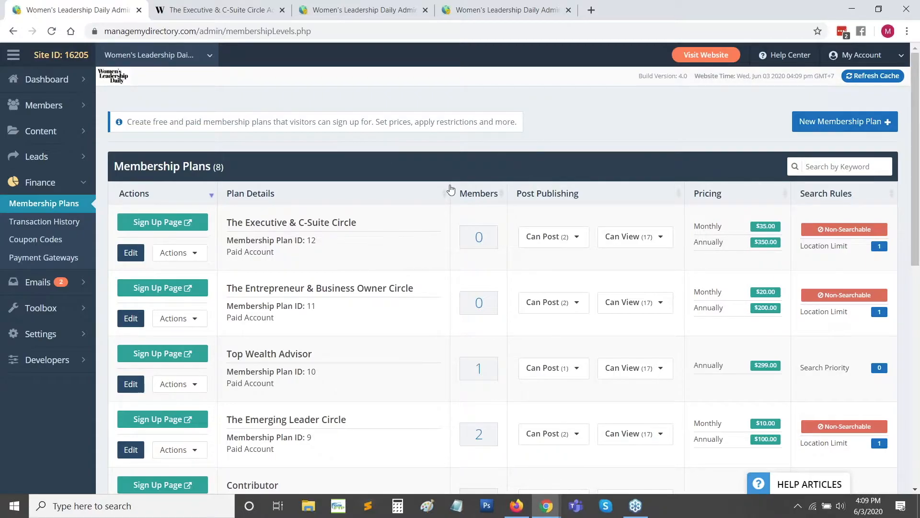
Open the Integrations section of the website's General Settings
key("alt+Tab")
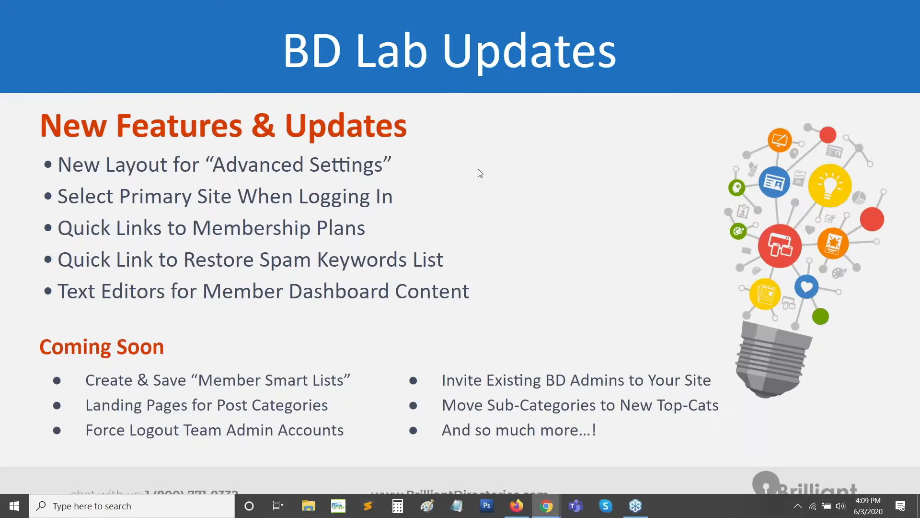
key("alt+Tab")
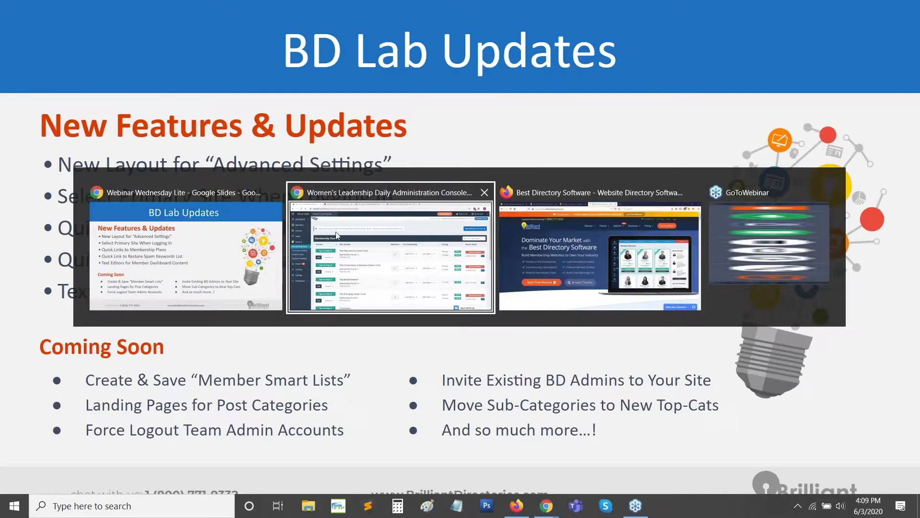
mouse_move(91, 334)
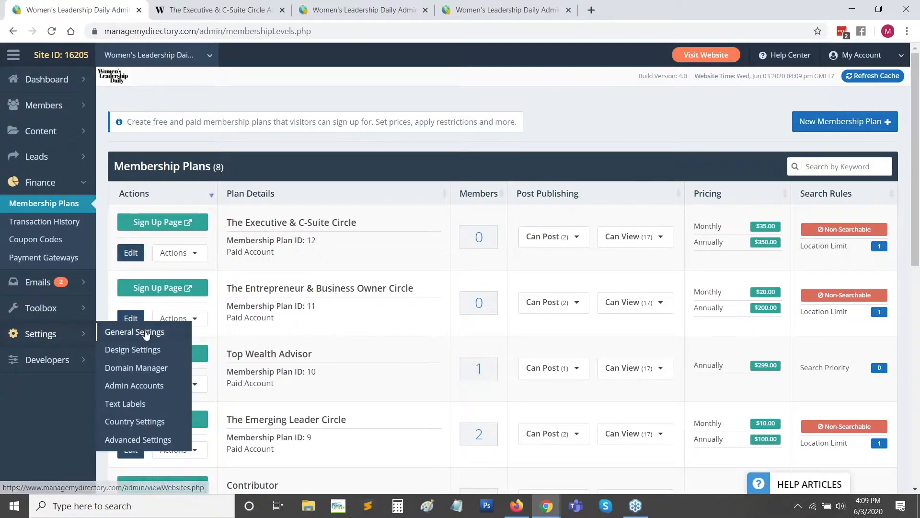
left_click(139, 333)
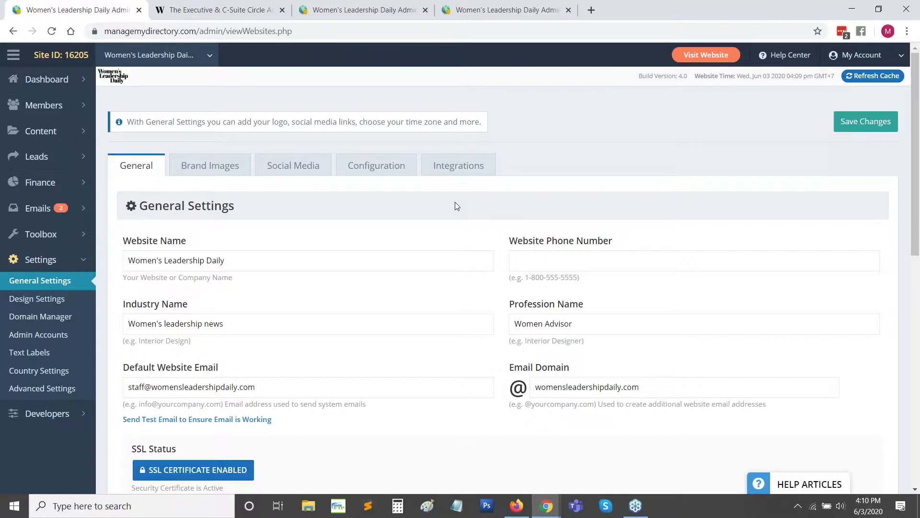
left_click(433, 177)
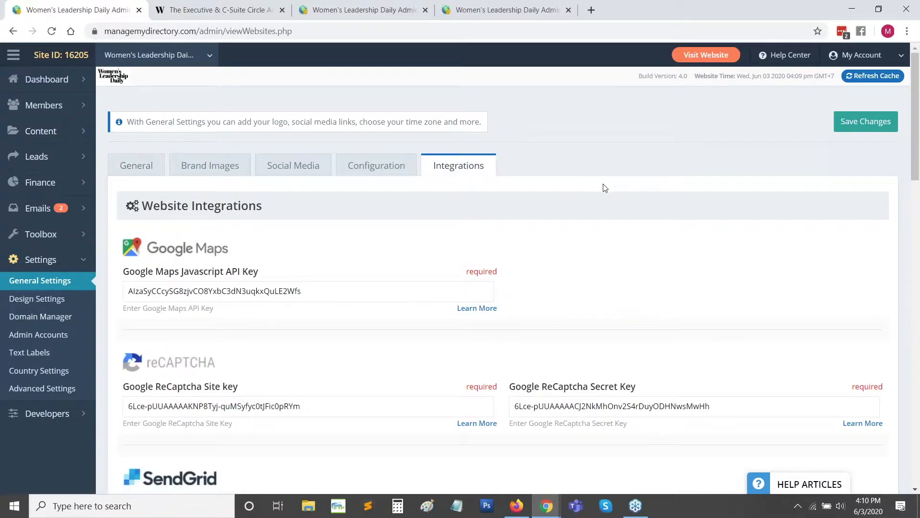
Find the Block Spam Keywords section and enlarge the Enter Blocked Keywords box to show its entire list
scroll(601, 185, "down", 5)
scroll(548, 176, "down", 8)
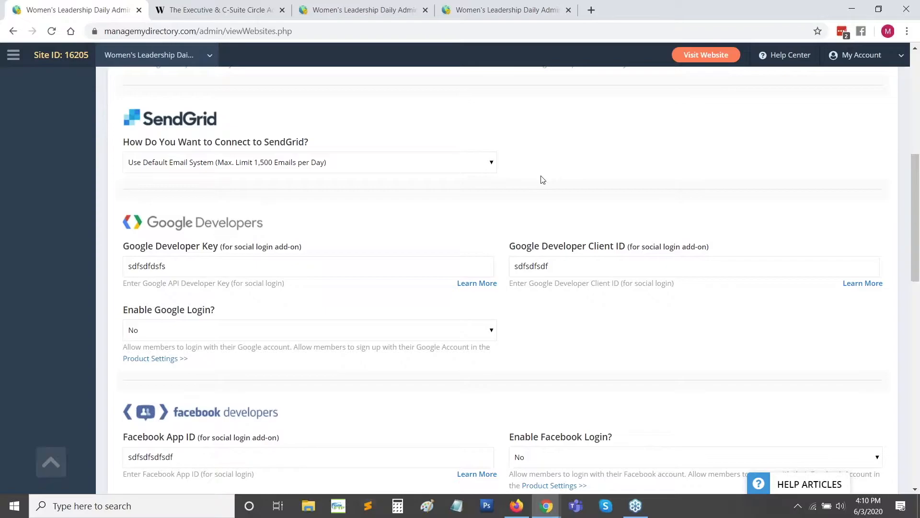
scroll(542, 177, "down", 4)
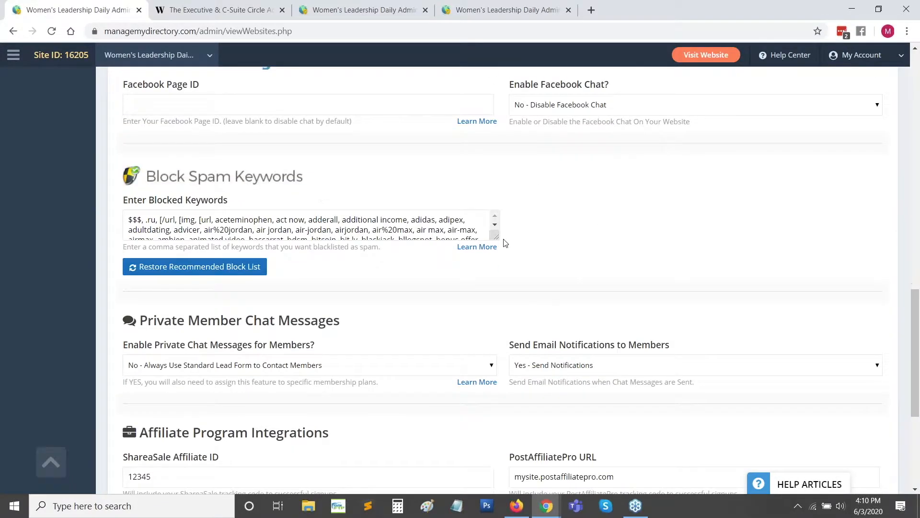
left_click_drag(495, 246, 497, 435)
scroll(575, 312, "down", 3)
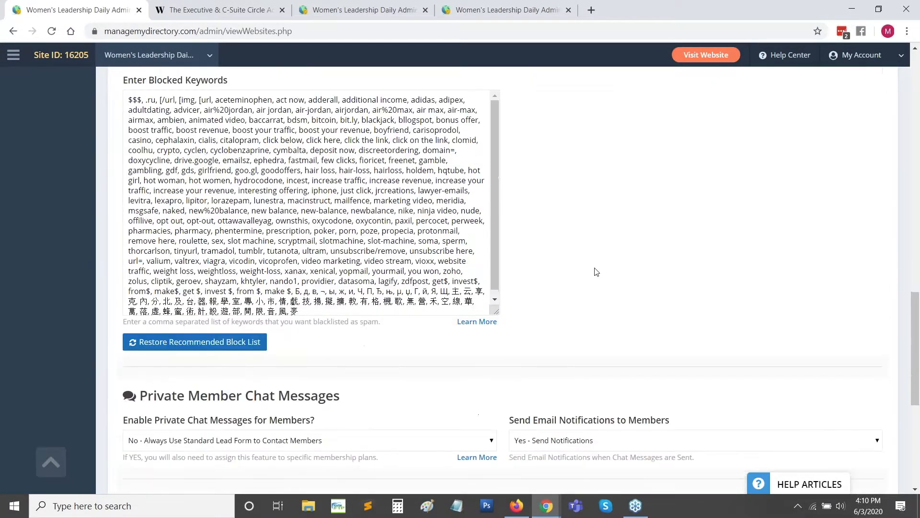
left_click_drag(497, 314, 499, 355)
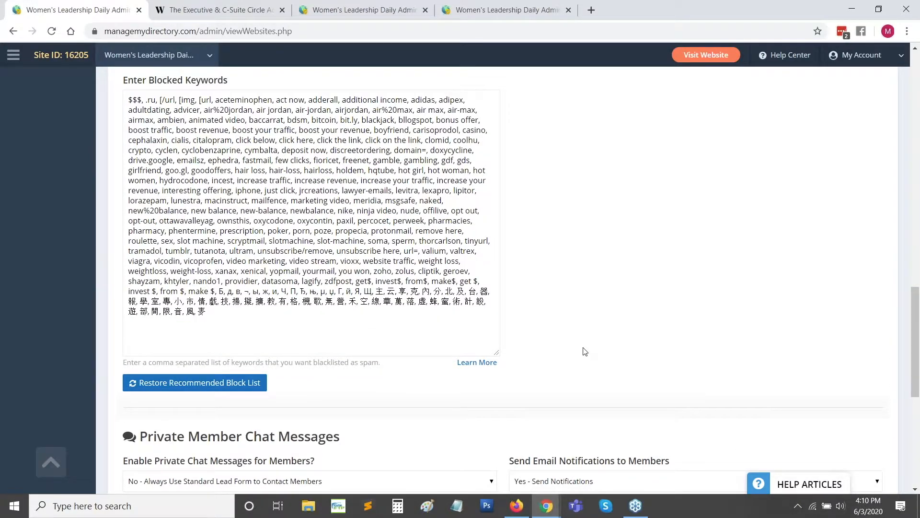
Restore the recommended block list in the Block Spam Keywords section of the website integrations
scroll(599, 302, "up", 10)
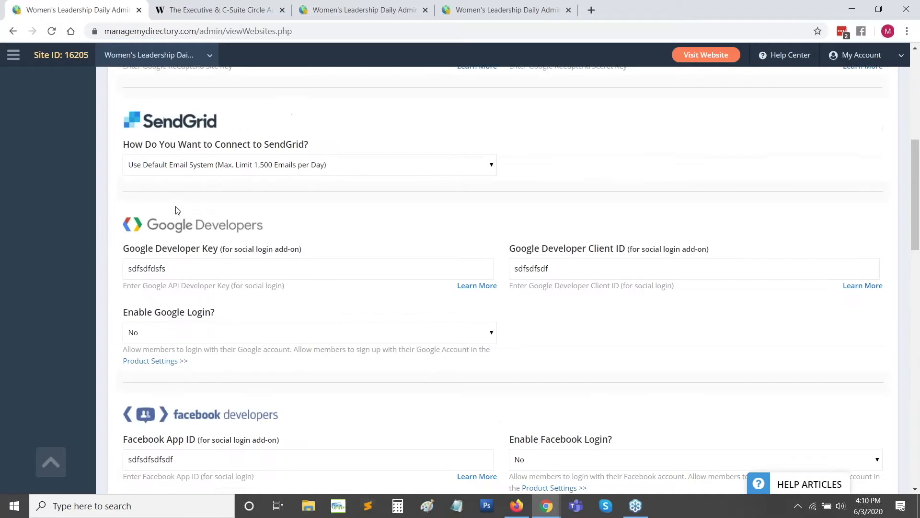
scroll(176, 209, "up", 7)
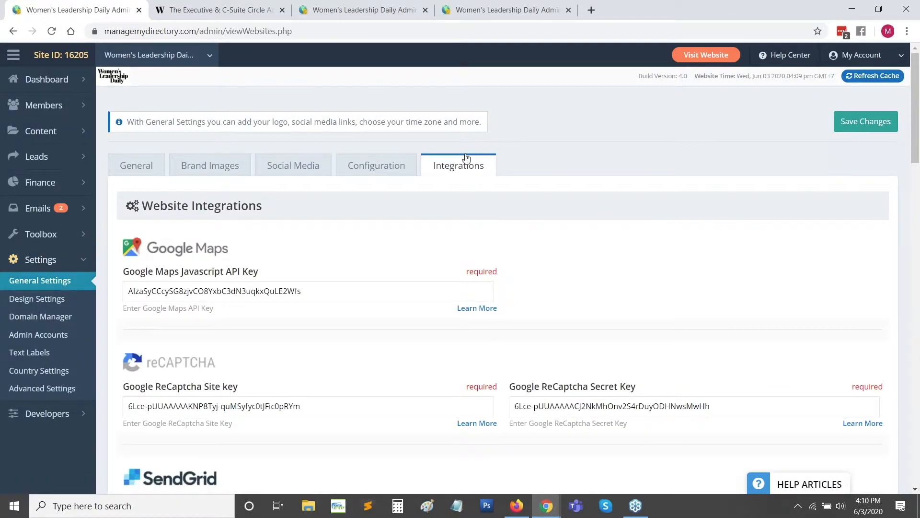
scroll(666, 199, "down", 2)
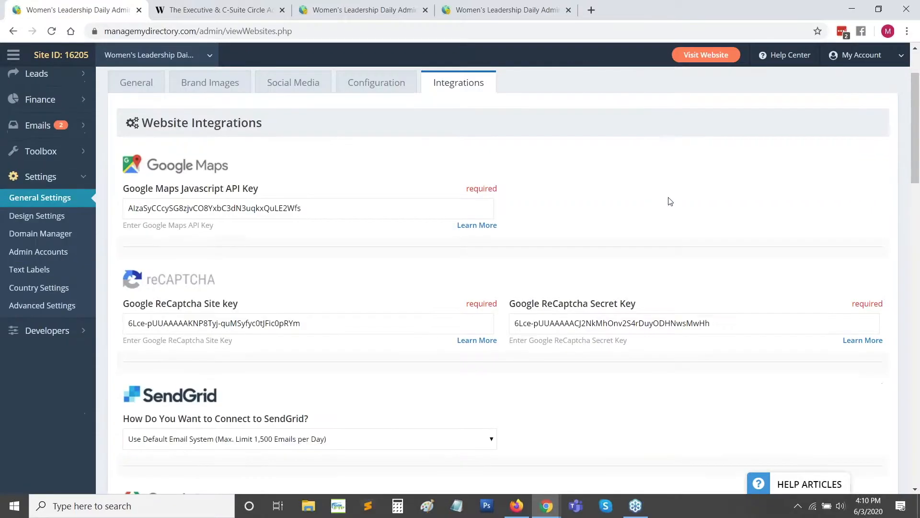
scroll(670, 201, "down", 16)
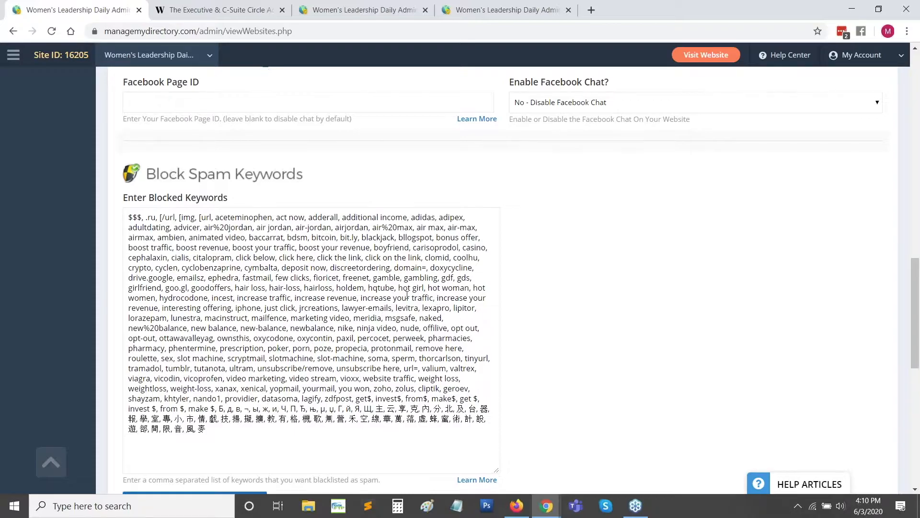
scroll(205, 177, "down", 3)
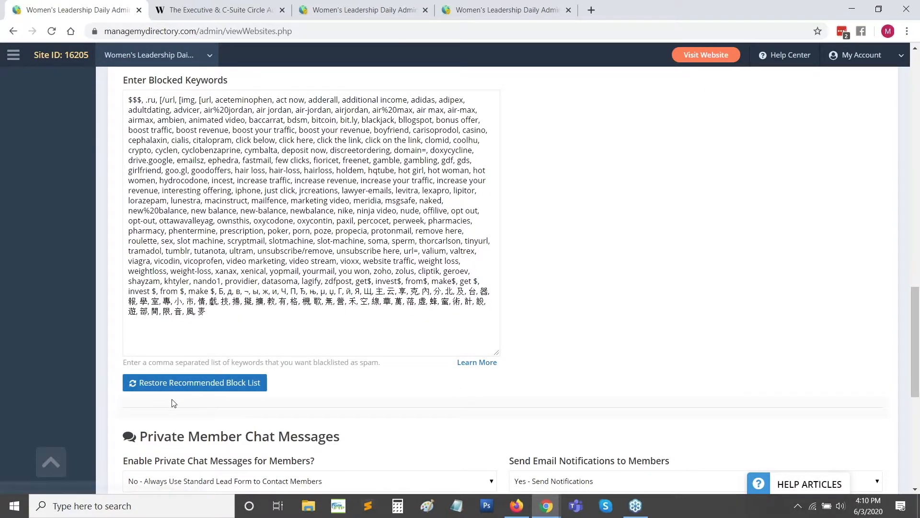
left_click(204, 388)
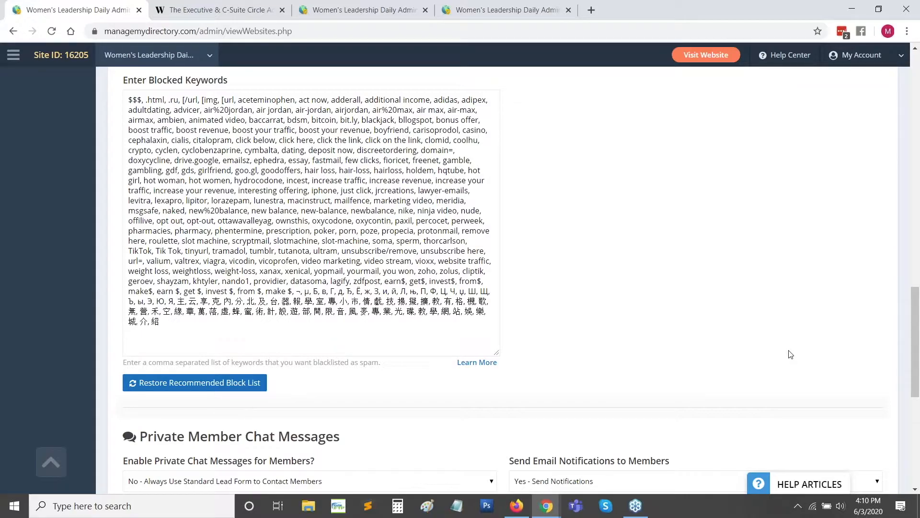
Try extending the end of the blocked keywords list, remove the addition, and restore the recommended block list again
left_click(178, 318)
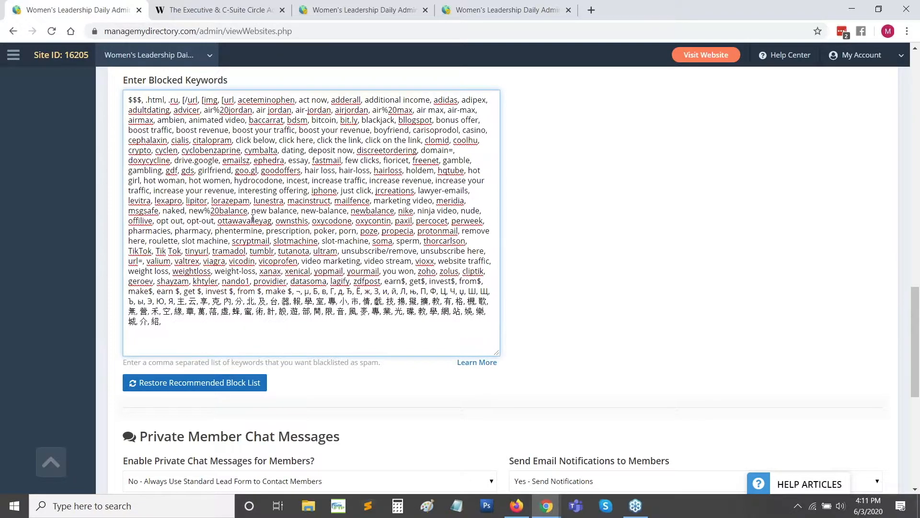
key("BackSpace")
left_click(587, 223)
left_click_drag(153, 326, 132, 291)
left_click(203, 231)
left_click(194, 383)
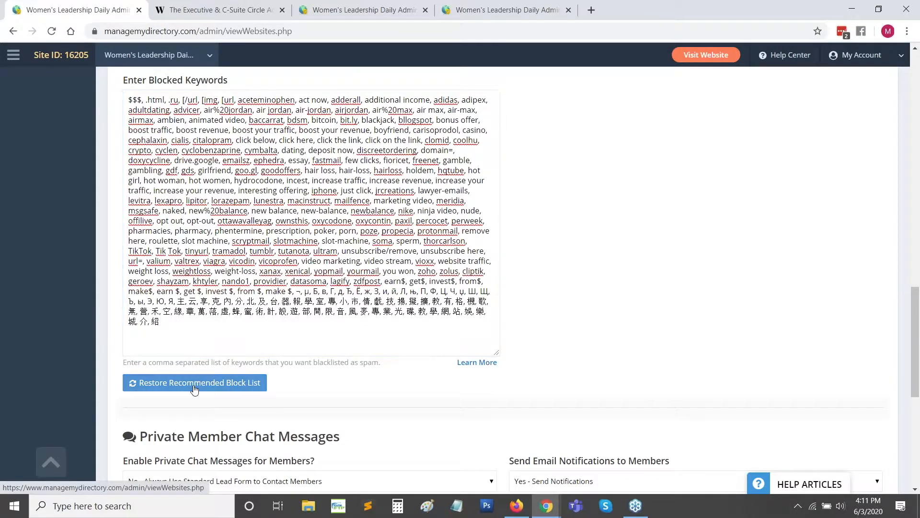
scroll(631, 335, "down", 8)
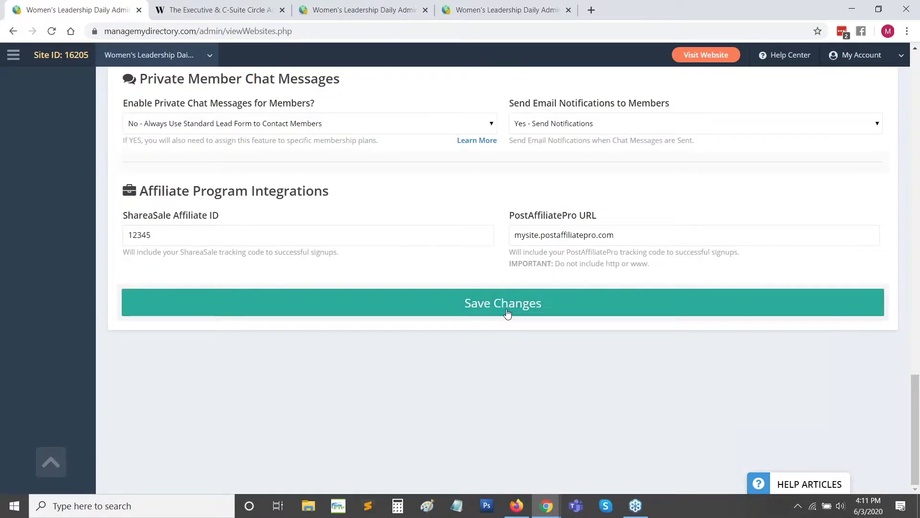
scroll(551, 253, "up", 10)
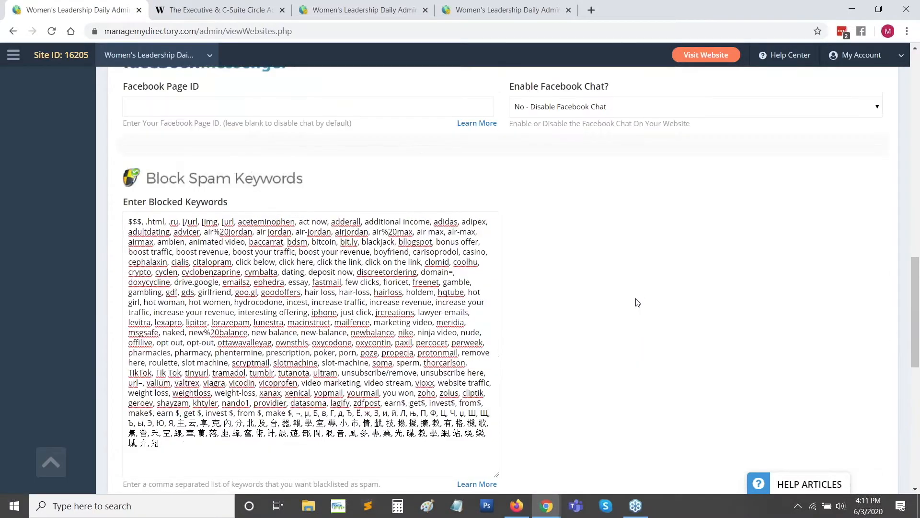
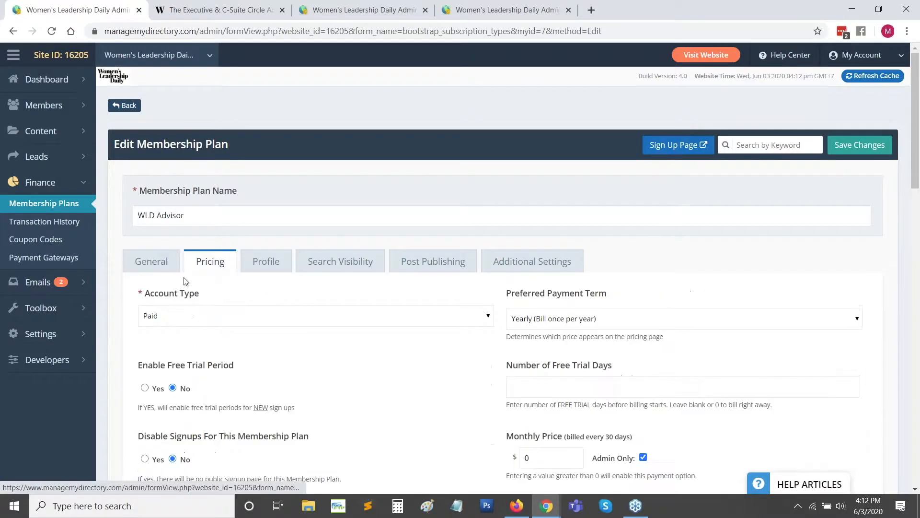
Look over the WLD Advisor plan's pricing settings, including the Upgrade Page Header Content and upgrade description editors
scroll(110, 267, "down", 7)
scroll(96, 257, "down", 10)
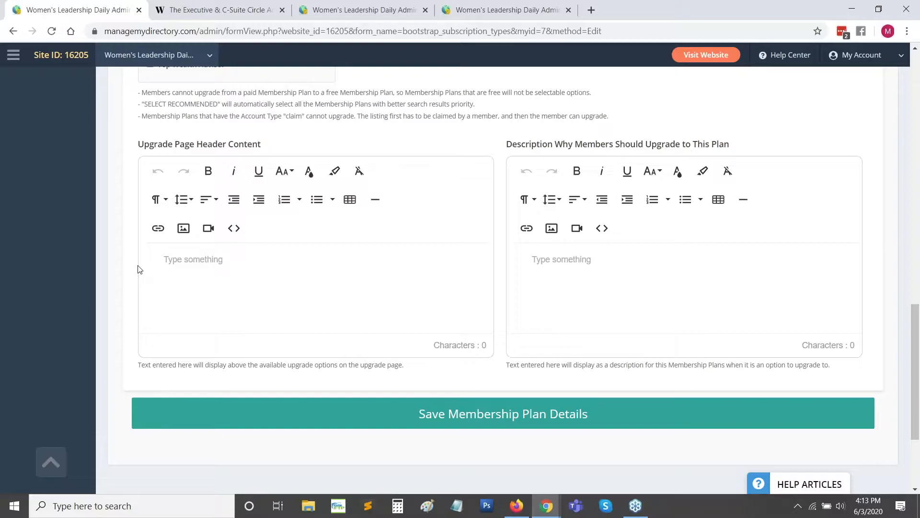
left_click(260, 261)
left_click(628, 273)
scroll(366, 283, "up", 2)
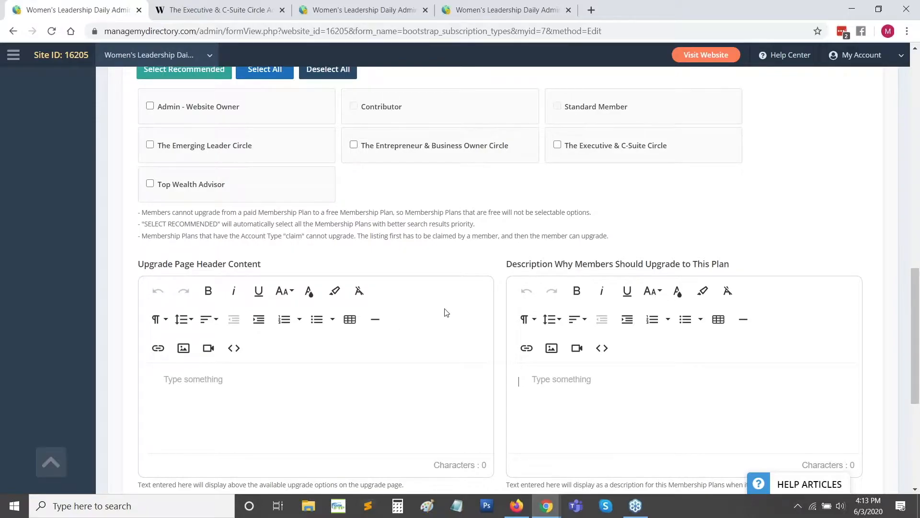
scroll(446, 313, "up", 10)
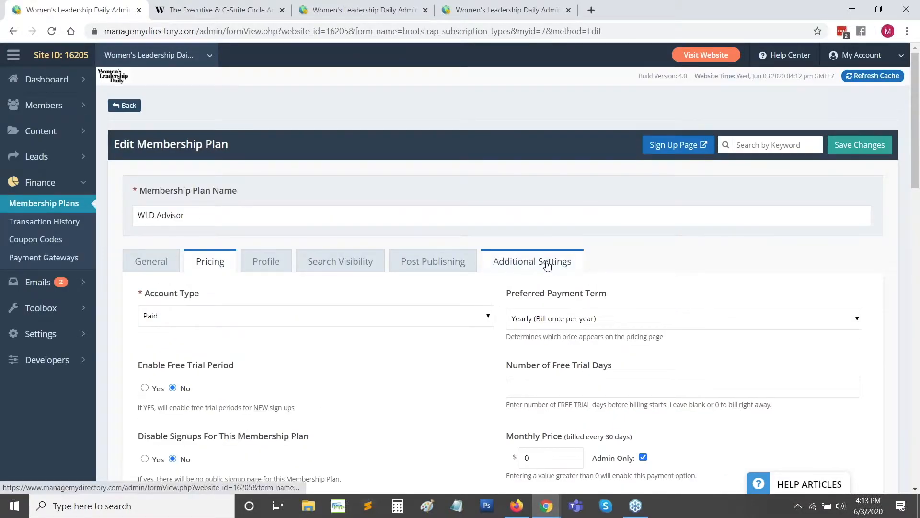
Open the WLD Advisor plan's Additional Settings and review its Member Profile, Member Dashboard and Additional Settings groups
left_click(547, 267)
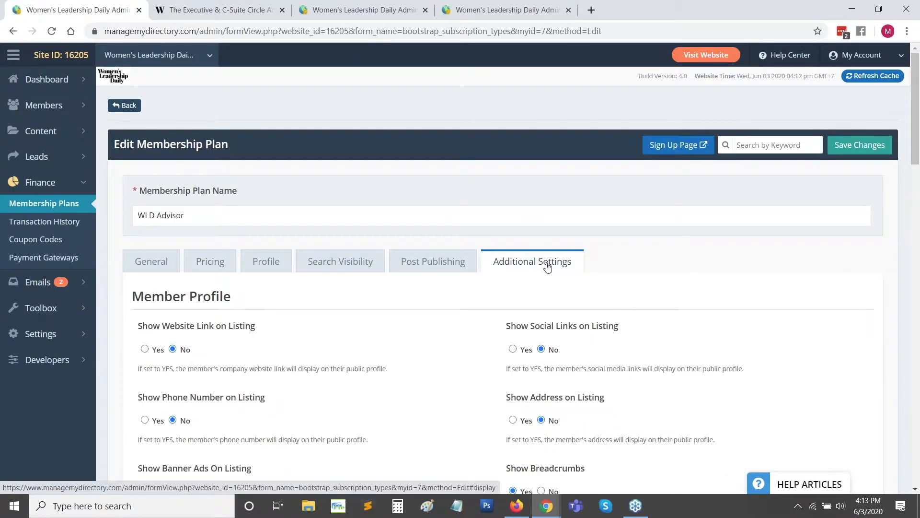
scroll(546, 179, "down", 3)
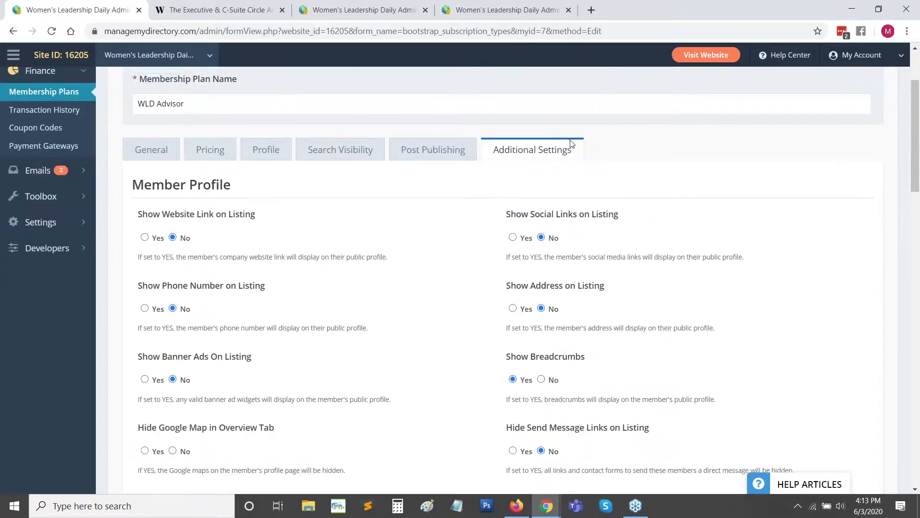
scroll(390, 203, "down", 10)
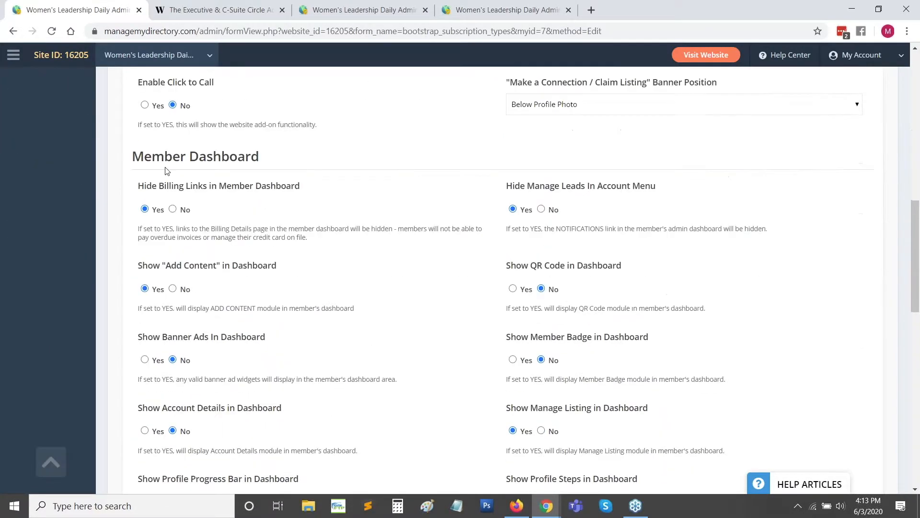
left_click_drag(134, 155, 267, 153)
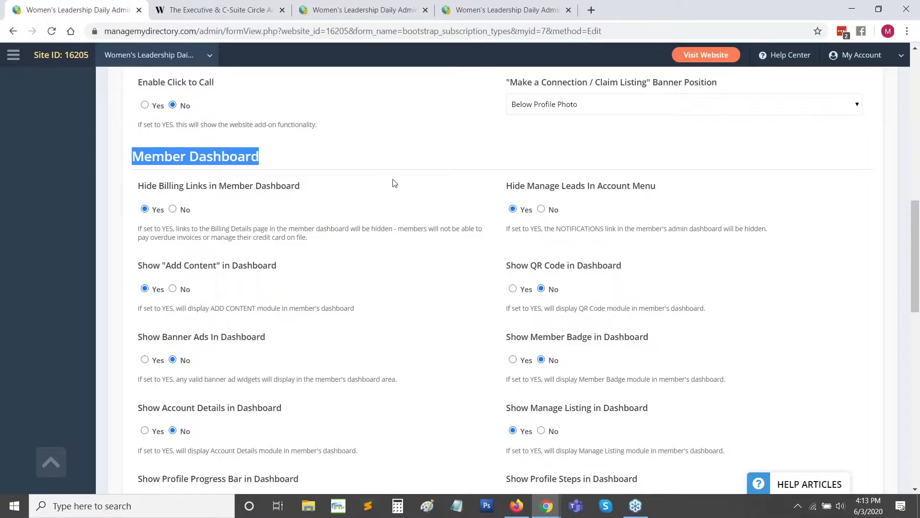
scroll(397, 238, "up", 11)
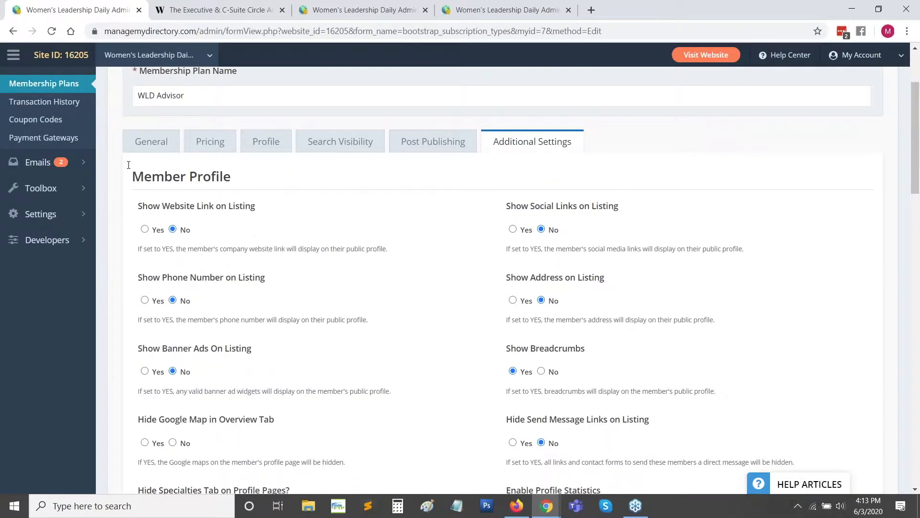
left_click_drag(133, 174, 281, 180)
scroll(294, 261, "down", 8)
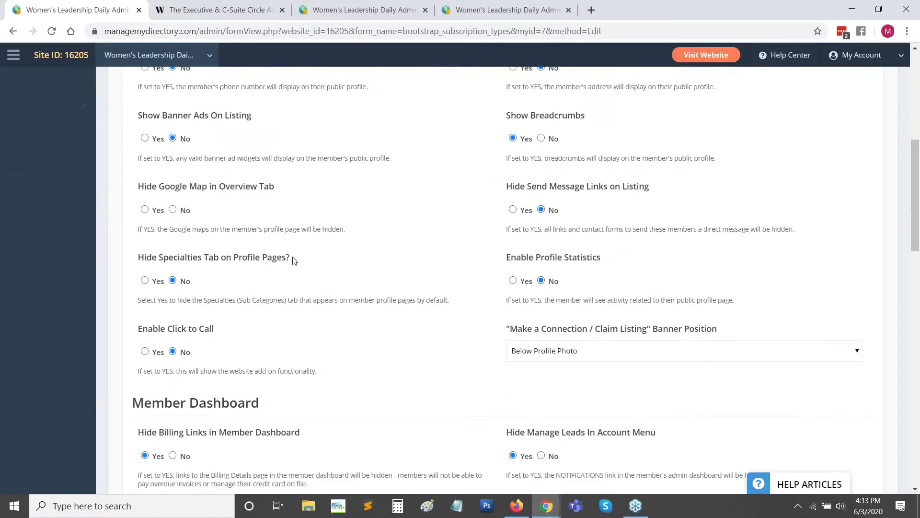
left_click_drag(142, 278, 282, 284)
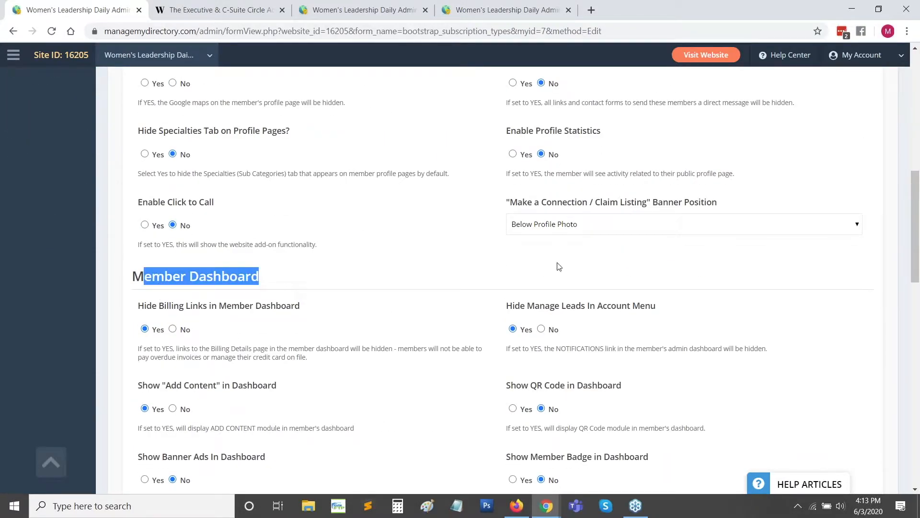
scroll(560, 272, "up", 10)
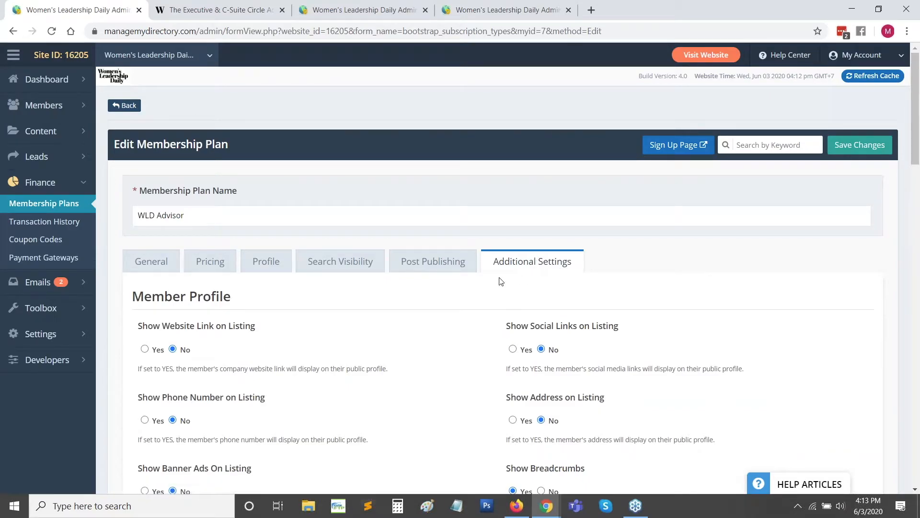
scroll(464, 276, "down", 8)
scroll(464, 272, "down", 5)
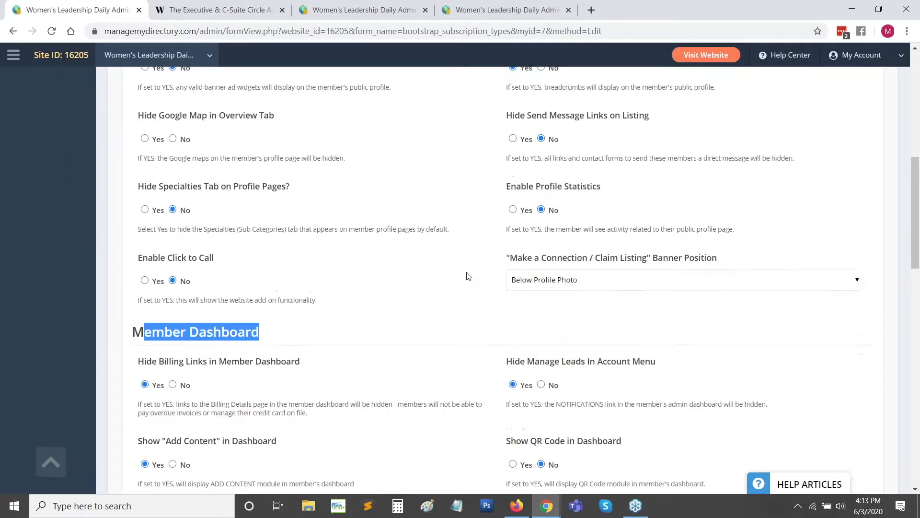
scroll(215, 213, "down", 5)
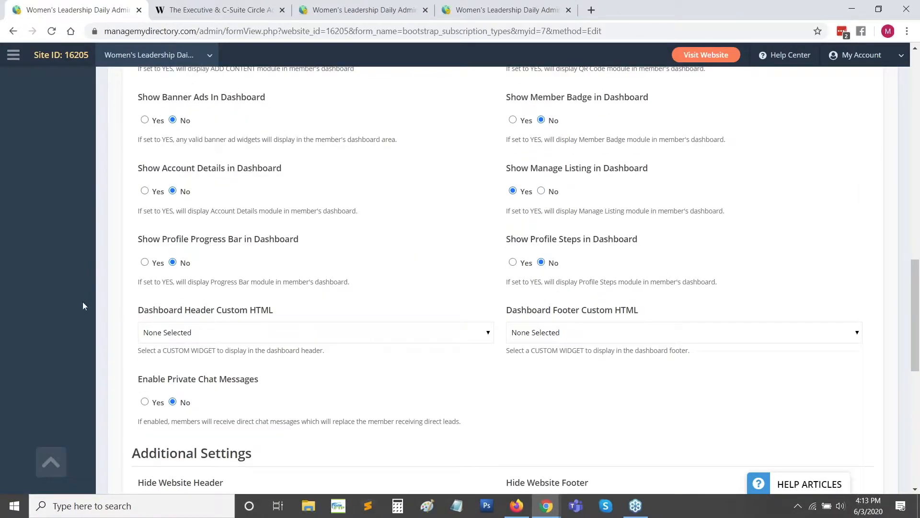
scroll(228, 191, "down", 3)
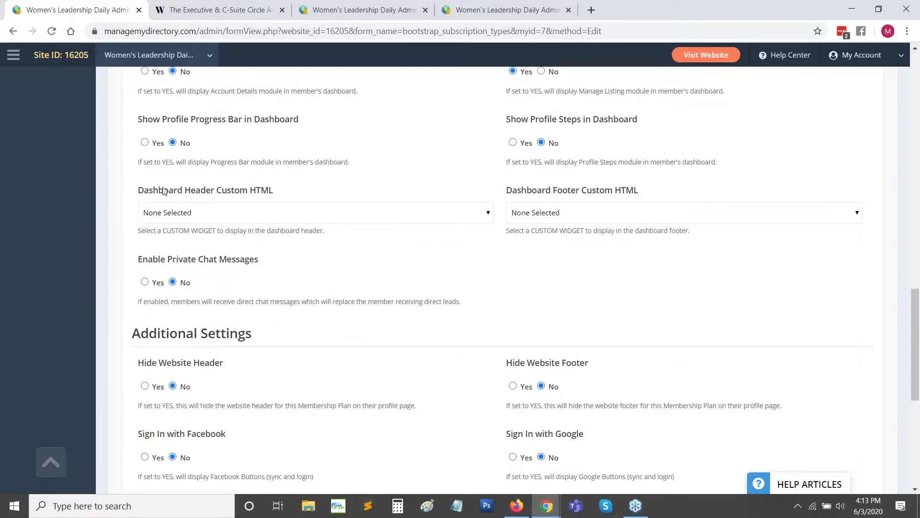
Set the Member Dashboard group's Dashboard Header Custom HTML to Use Text Editor and place the cursor in its editor
scroll(150, 151, "up", 7)
scroll(216, 182, "down", 2)
scroll(216, 181, "down", 5)
left_click_drag(133, 190, 211, 194)
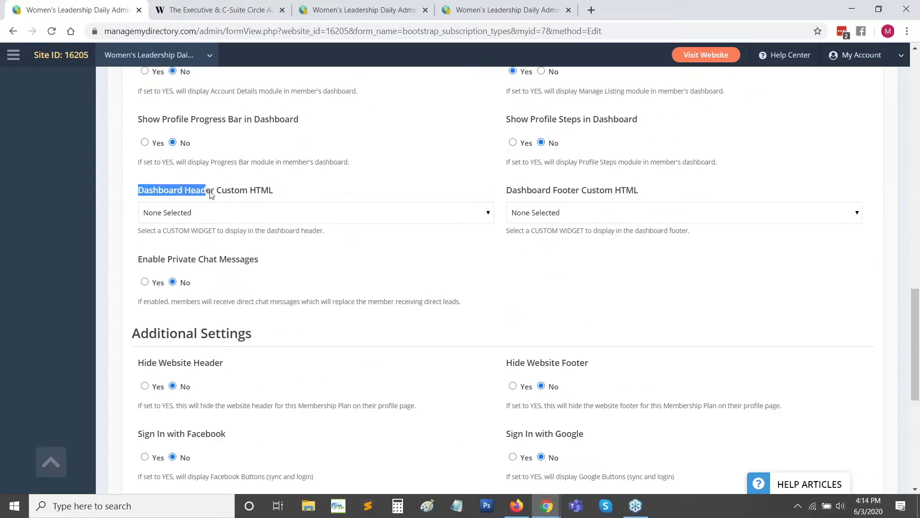
left_click(212, 194)
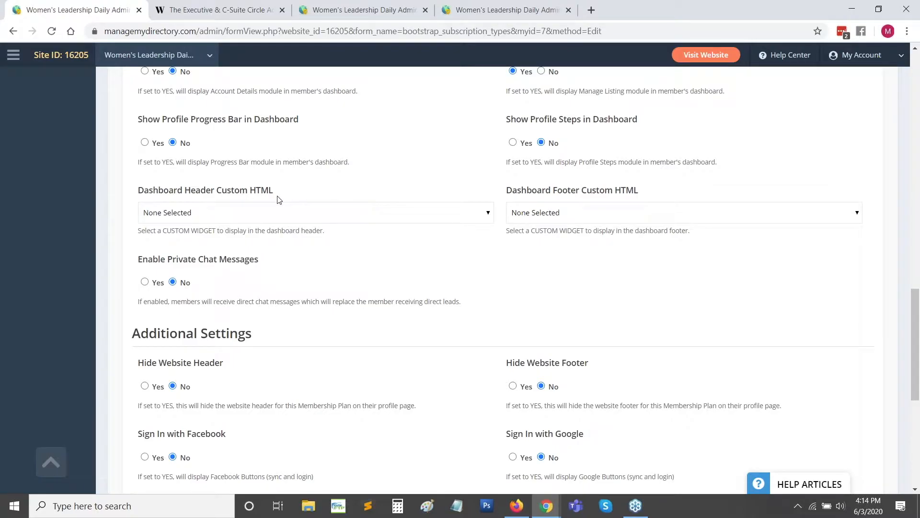
left_click(234, 218)
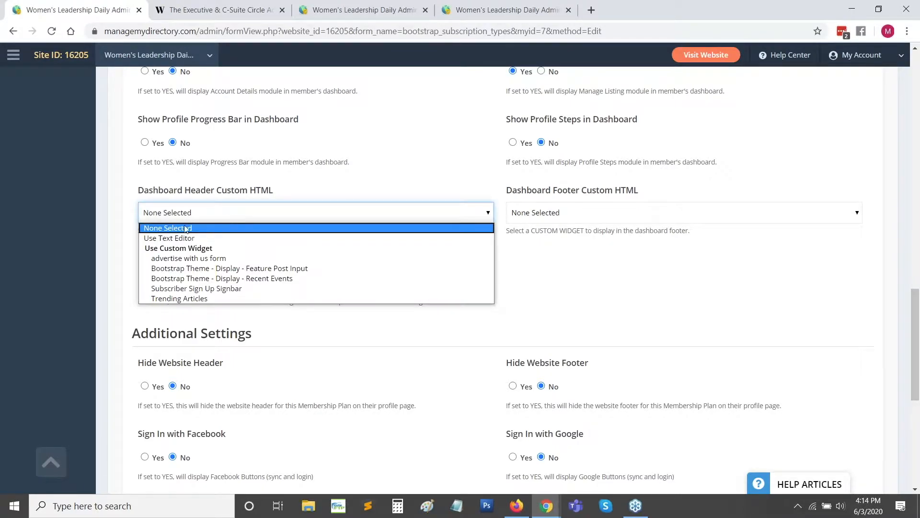
left_click(209, 238)
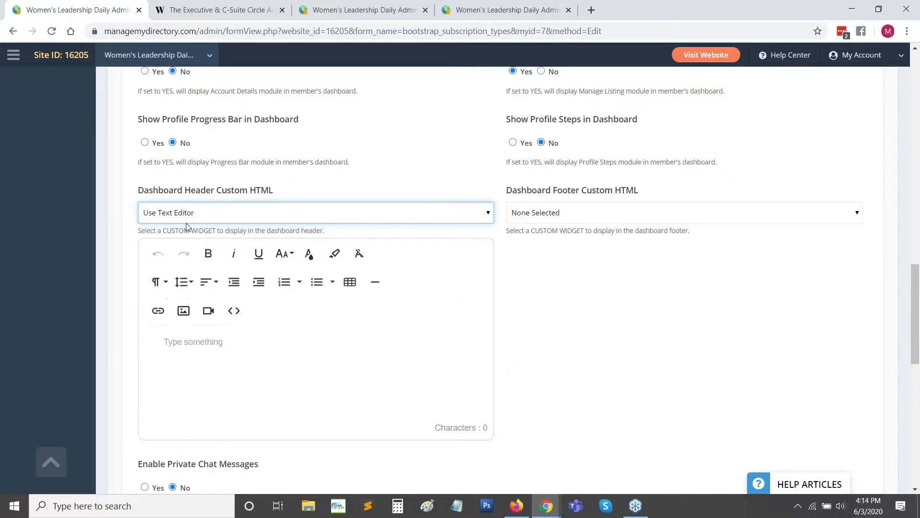
left_click(237, 361)
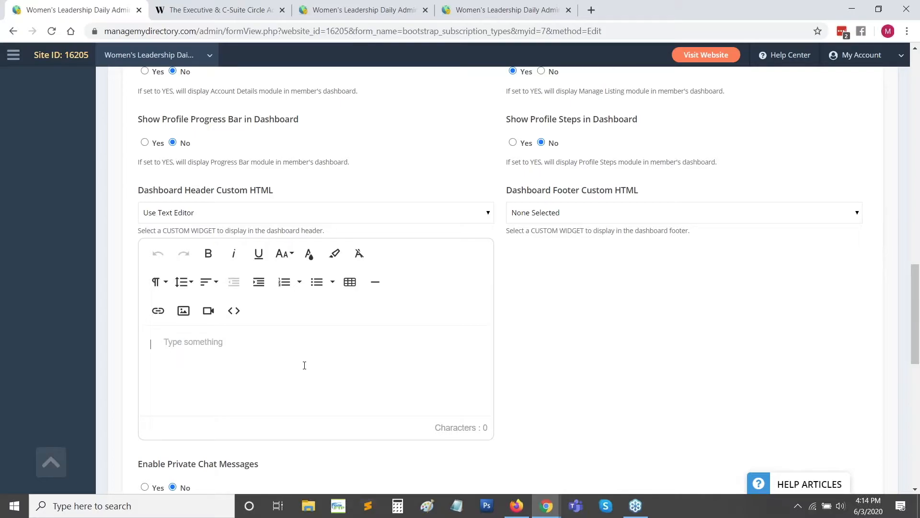
left_click(305, 365)
Set Dashboard Footer Custom HTML to Use Text Editor
left_click(570, 212)
left_click(566, 238)
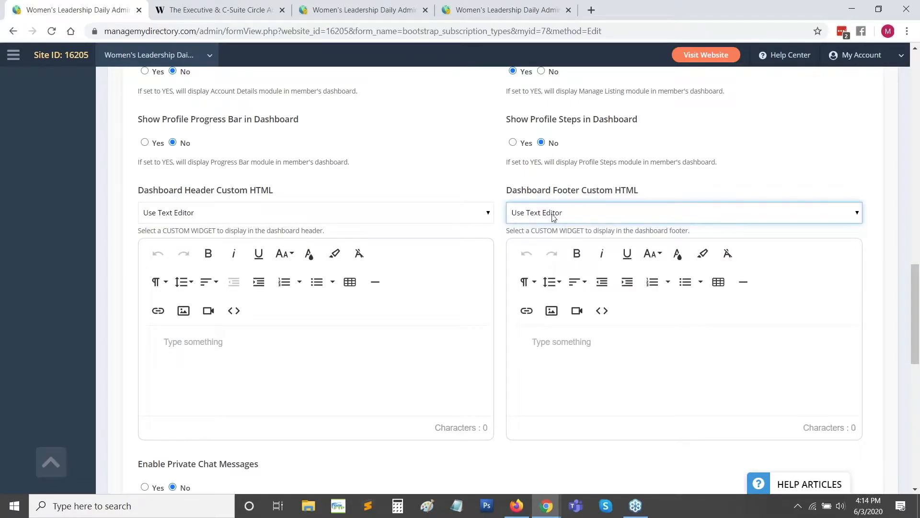
left_click(391, 352)
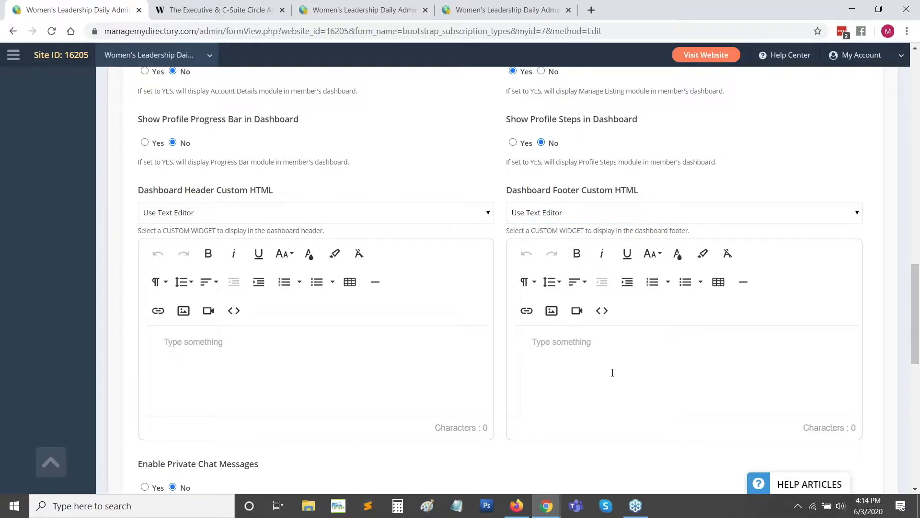
Check the custom widget options for the dashboard header, keep Use Text Editor, and return to its empty editor
left_click(212, 213)
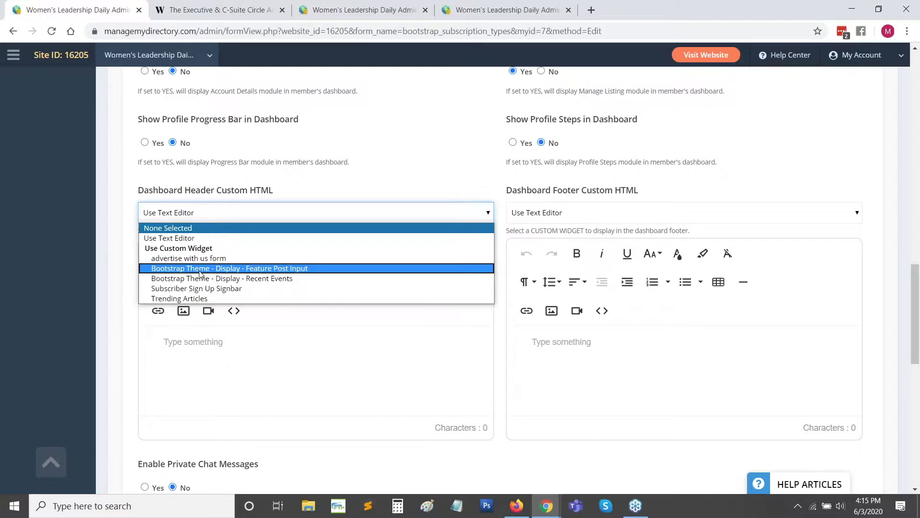
left_click(178, 239)
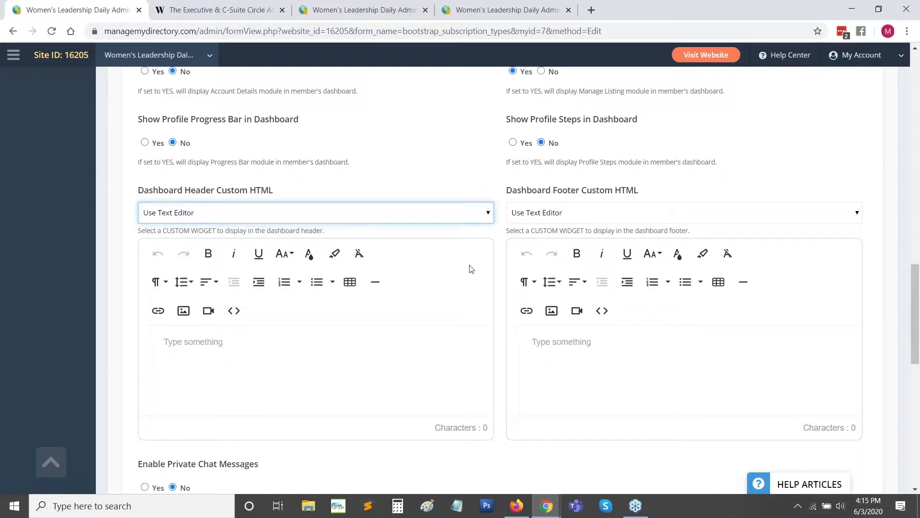
left_click(239, 378)
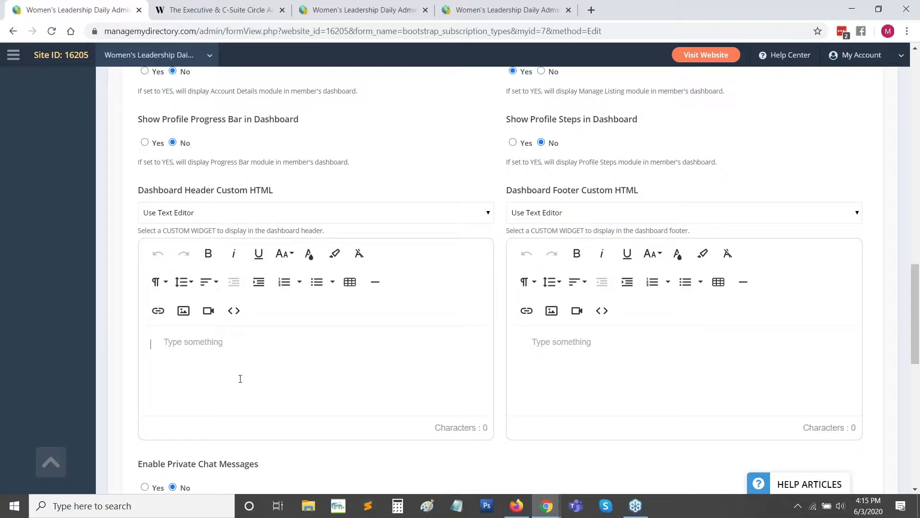
Enter "THIS IS HOW TO COMPLETE YOUR PROFILE" as the text of the dashboard header editor
type("THIS IS HOW")
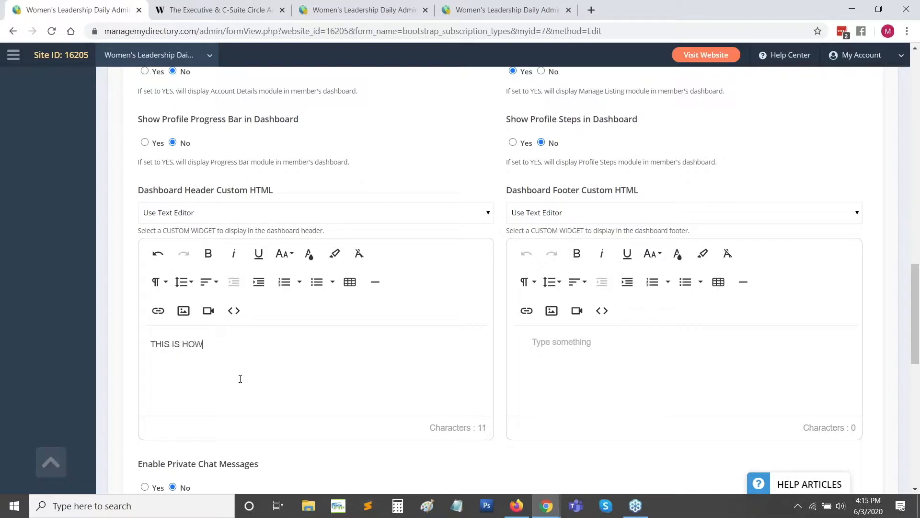
type(" TO COMPLETE YOUR PROFILE")
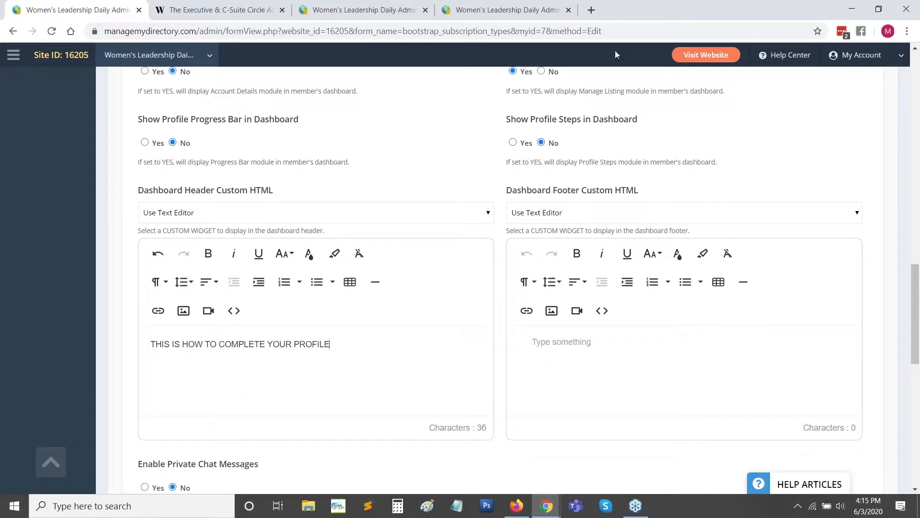
Find YouTube in a new browser tab and get the embed code of the "Hakuna Matata | The Lion King 1994" video
left_click(592, 10)
type("youtu")
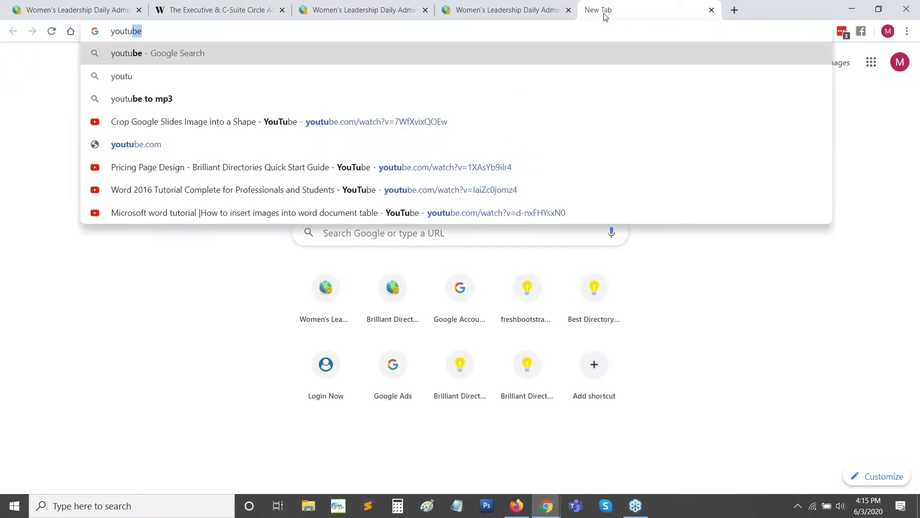
type("be")
key("Return")
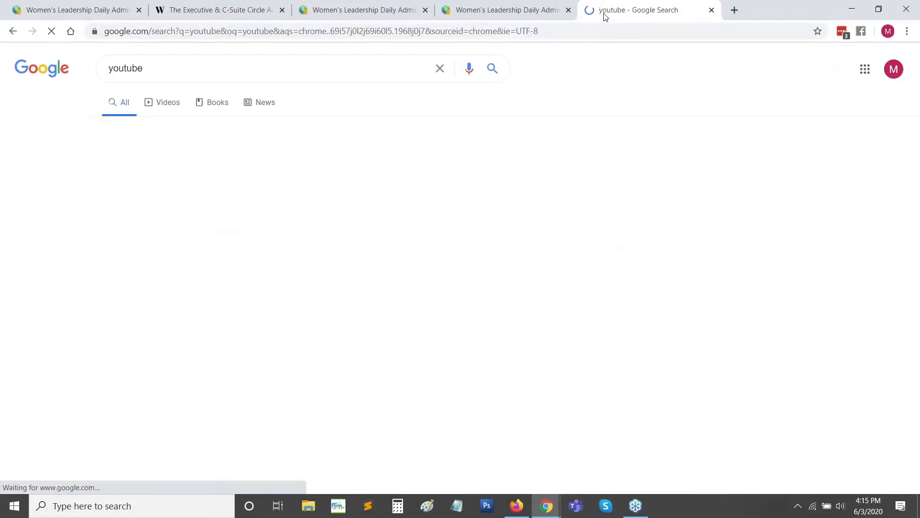
left_click(131, 168)
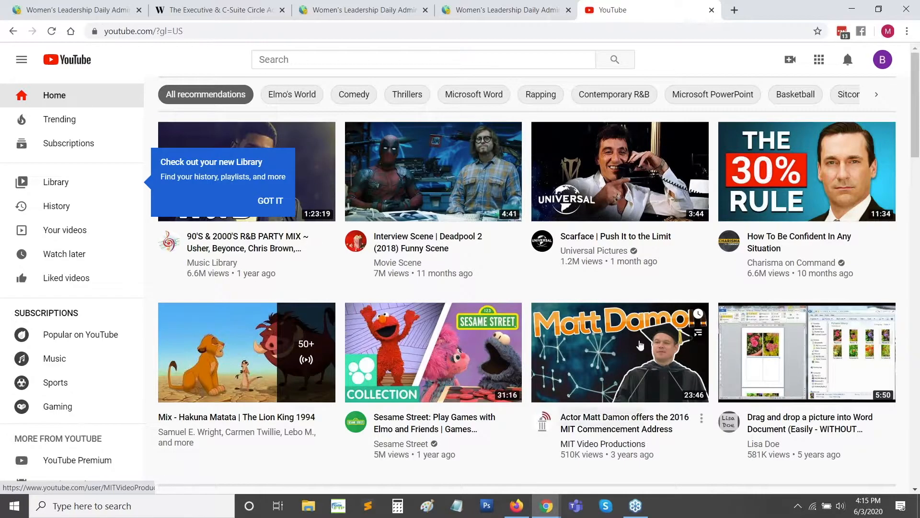
left_click(196, 345)
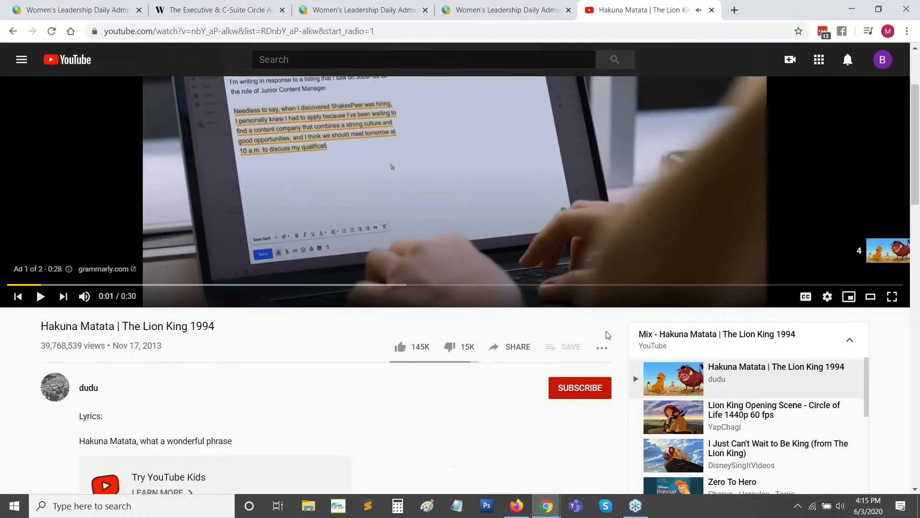
left_click(496, 347)
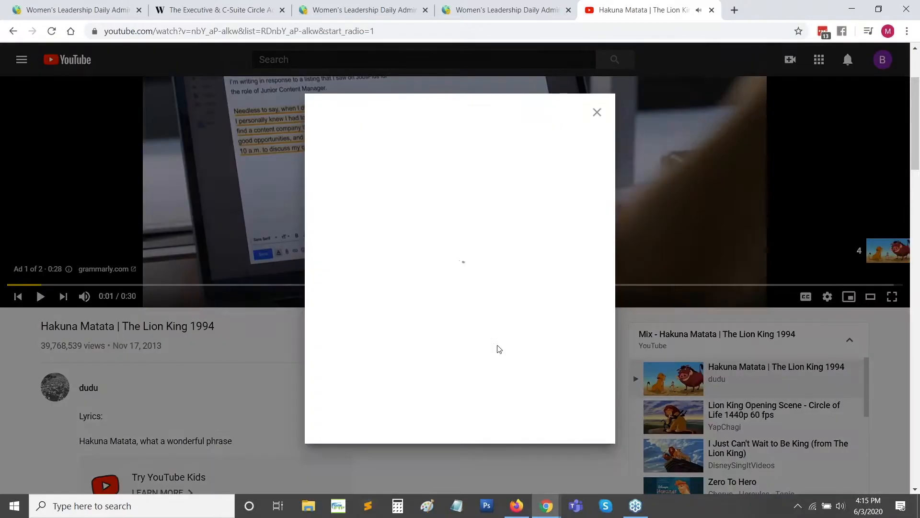
left_click(350, 235)
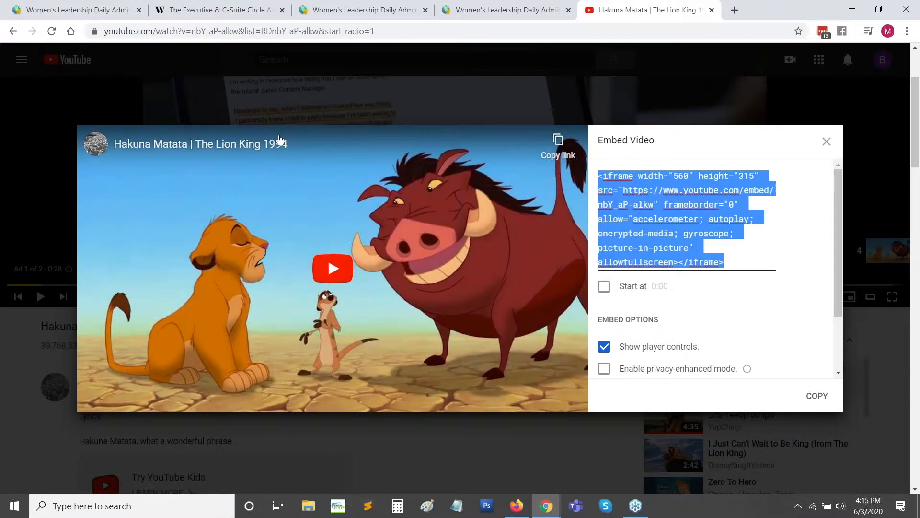
Insert the YouTube video's embed code below the heading text in the dashboard header editor
left_click(80, 10)
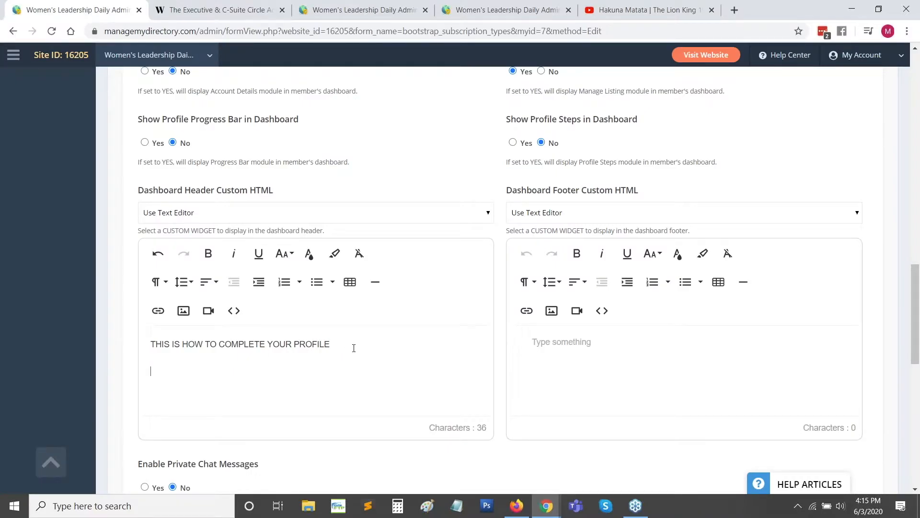
left_click(208, 311)
left_click(246, 339)
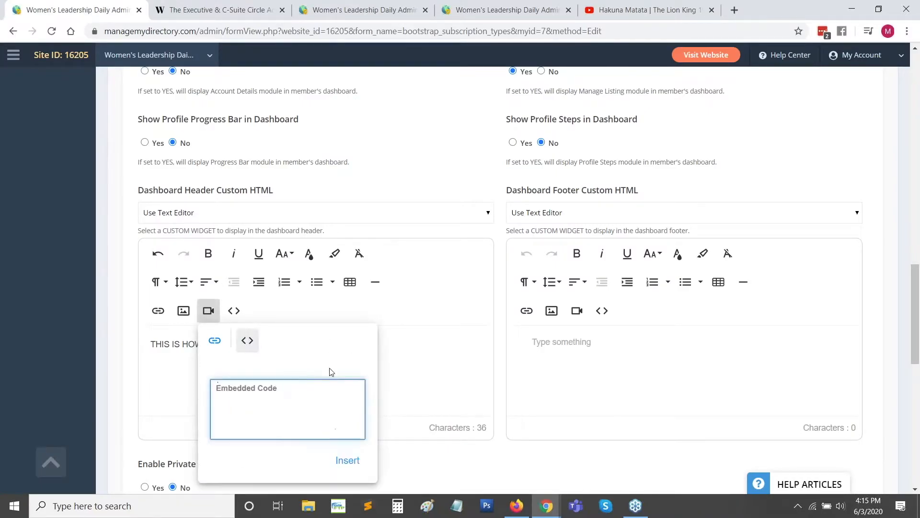
left_click(264, 396)
key("ctrl+v")
left_click(348, 460)
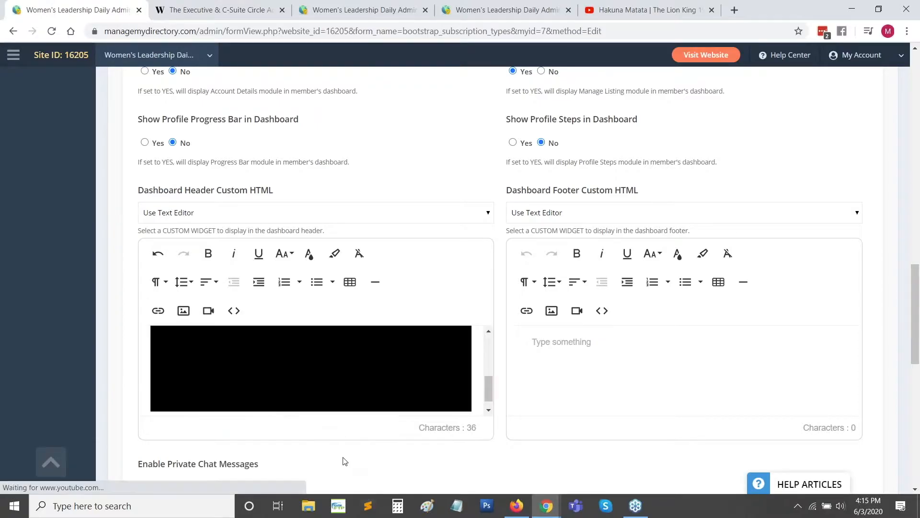
Format the "THIS IS HOW TO COMPLETE YOUR PROFILE" heading with a much larger font size, bold and a purple text colour
scroll(306, 369, "up", 3)
left_click_drag(330, 344, 106, 339)
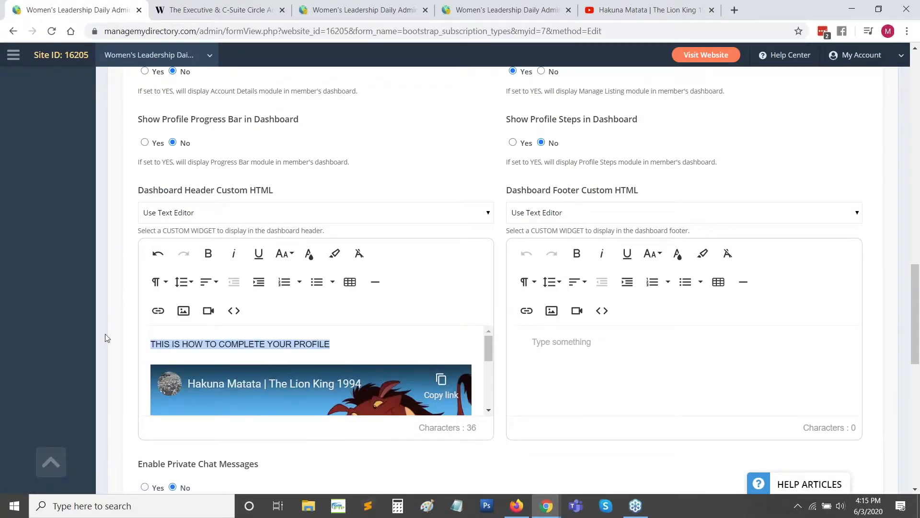
left_click(285, 254)
left_click(293, 361)
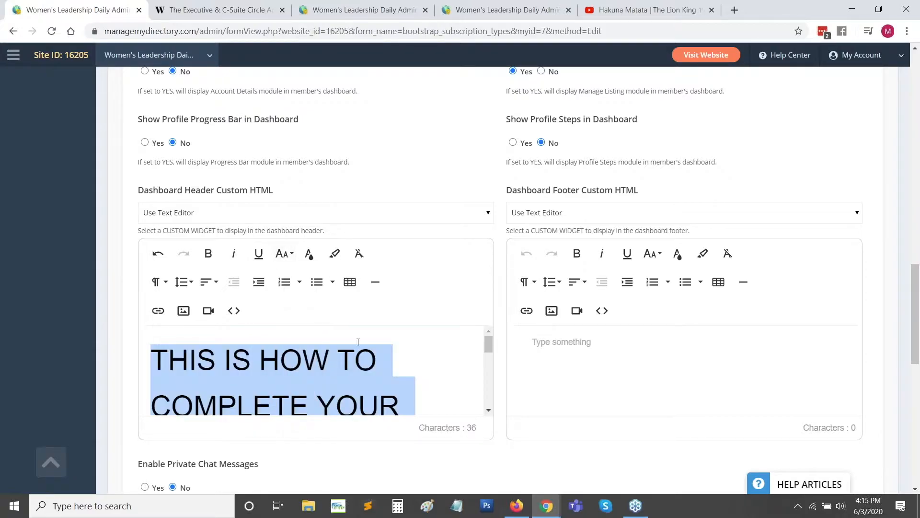
left_click(209, 257)
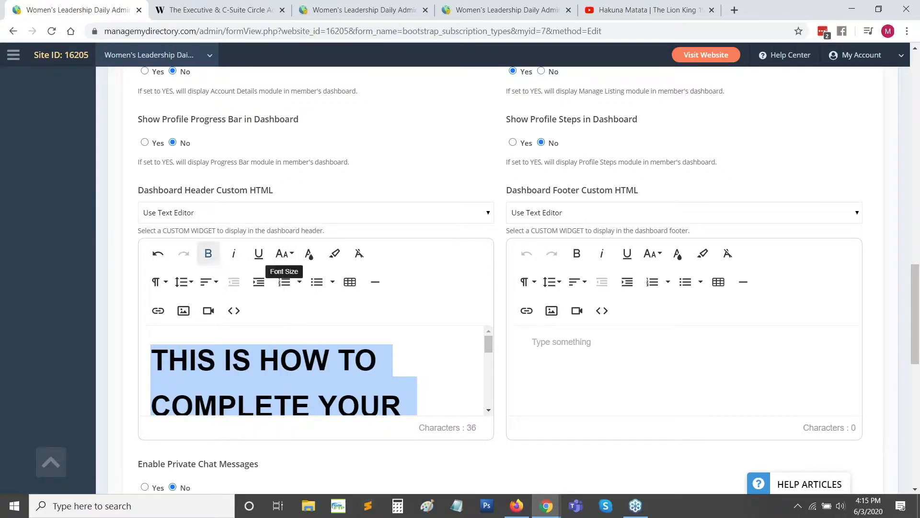
left_click(308, 257)
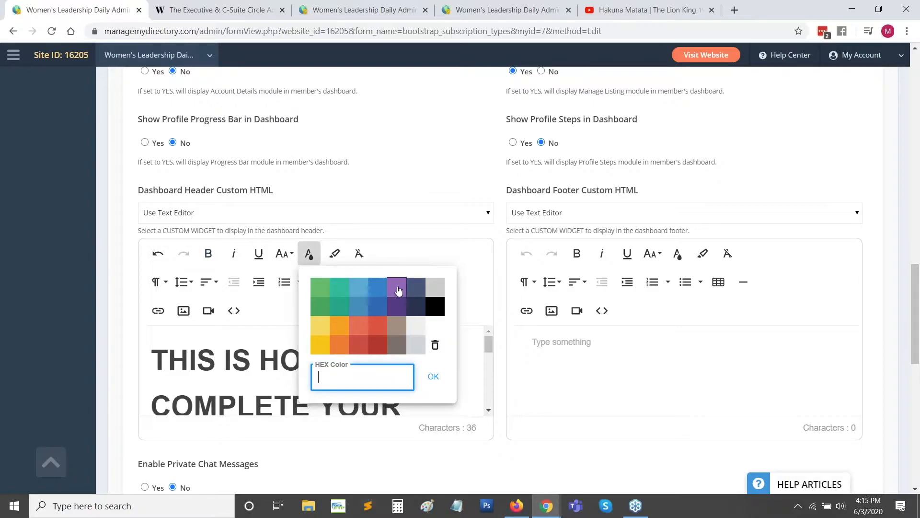
left_click(416, 282)
Check the heading and video in the dashboard header editor and save the WLD Advisor plan's changes
scroll(416, 283, "down", 3)
scroll(384, 249, "down", 5)
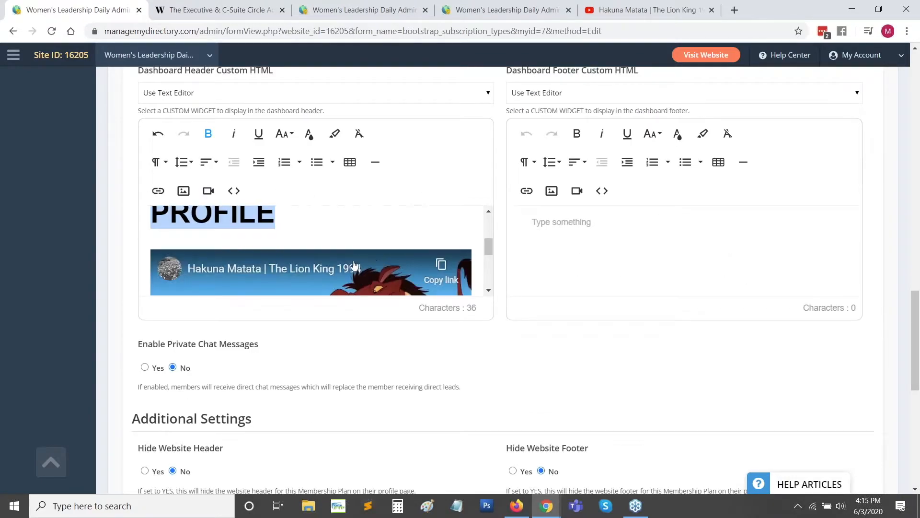
scroll(355, 266, "up", 3)
scroll(425, 316, "up", 2)
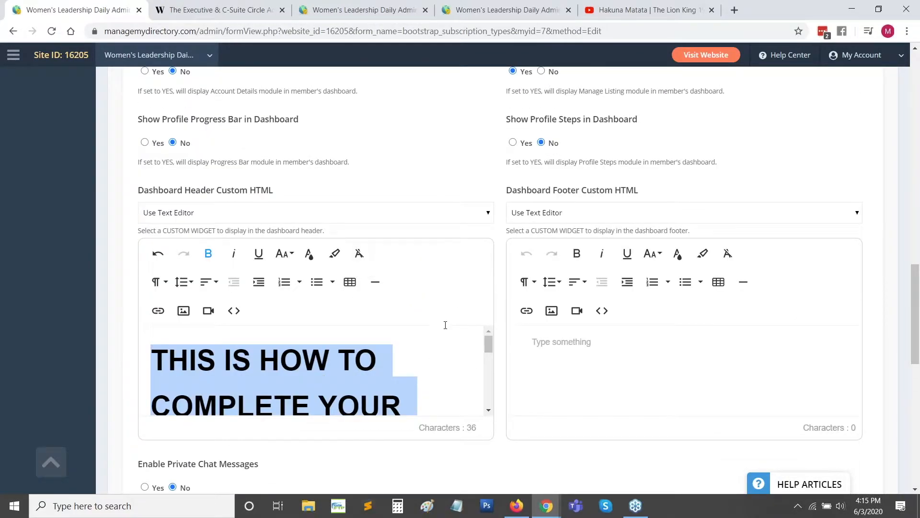
scroll(849, 218, "up", 5)
scroll(848, 218, "up", 15)
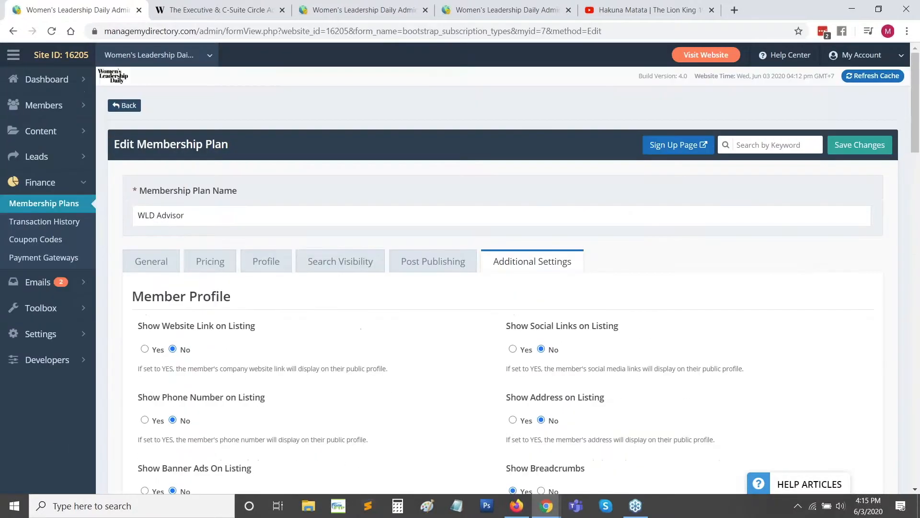
left_click(860, 145)
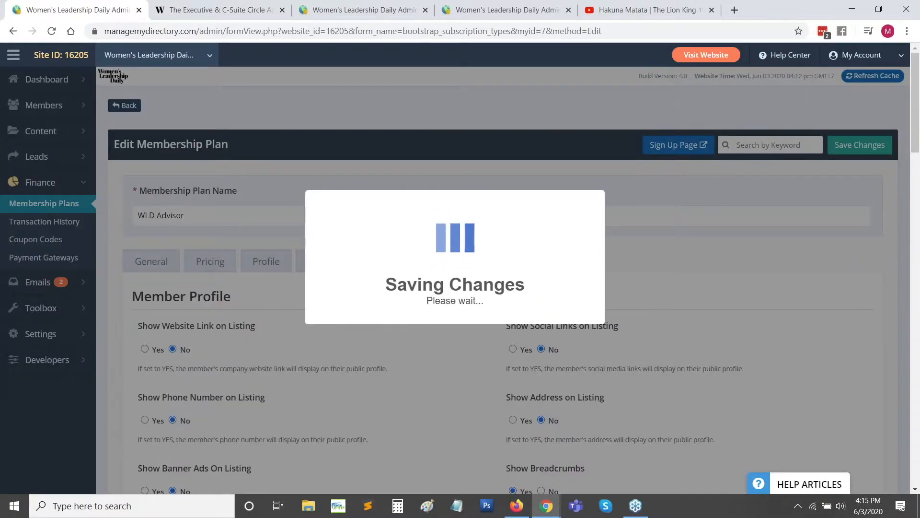
left_click(455, 314)
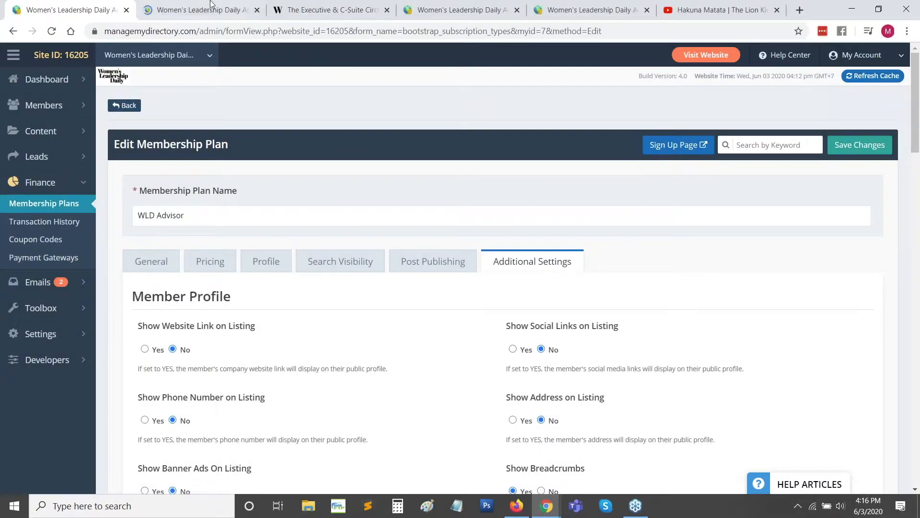
List the WLD Advisor plan's members from the membership plans page and log in as the first member
left_click(221, 6)
scroll(335, 223, "down", 3)
scroll(335, 223, "down", 2)
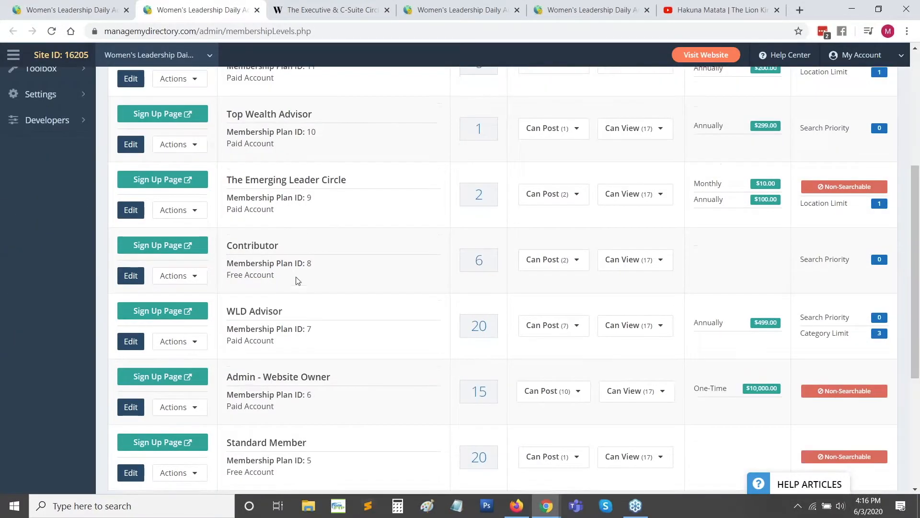
left_click(478, 325)
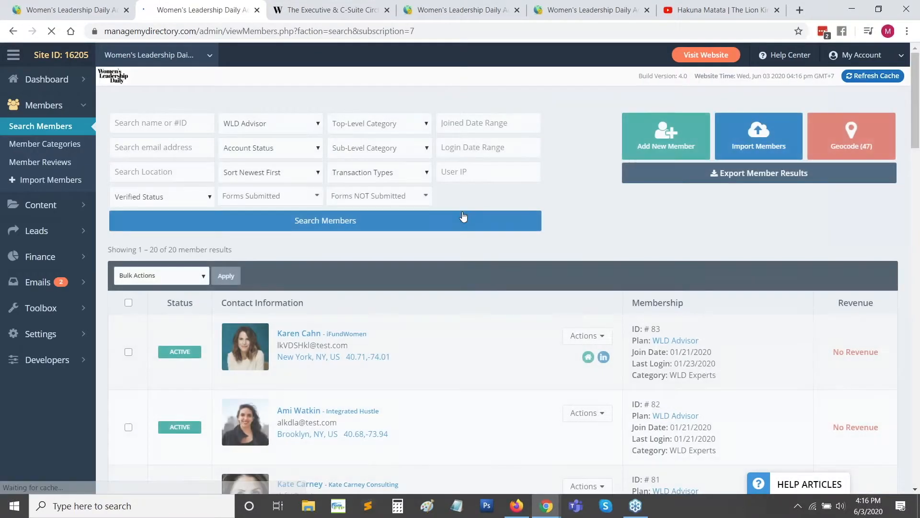
left_click(587, 336)
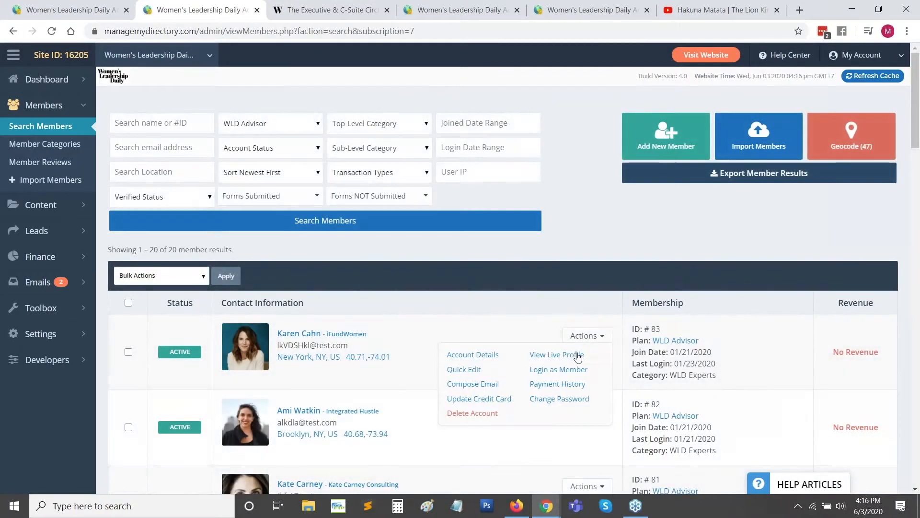
left_click(559, 369)
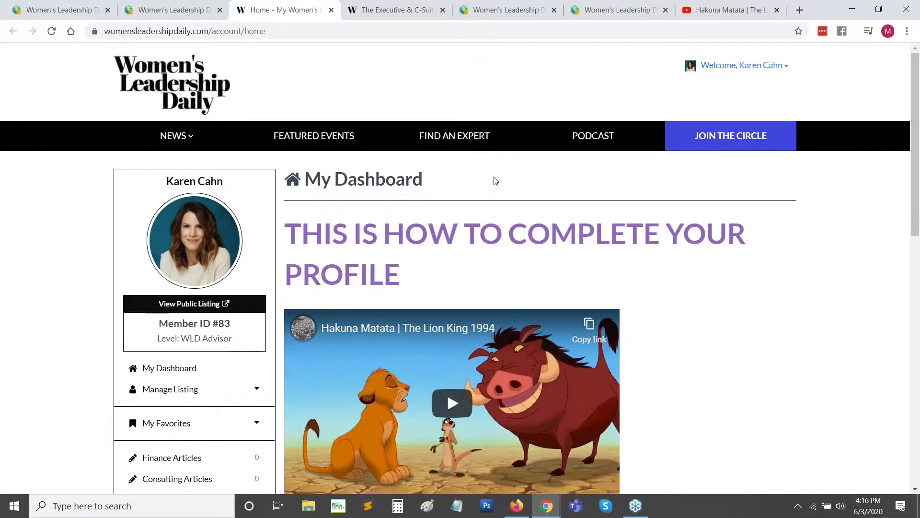
Examine the member dashboard's custom header heading and video, the article categories and the Manage Listing module below them
scroll(498, 180, "down", 3)
scroll(407, 207, "up", 3)
left_click_drag(283, 220, 561, 267)
scroll(561, 267, "down", 3)
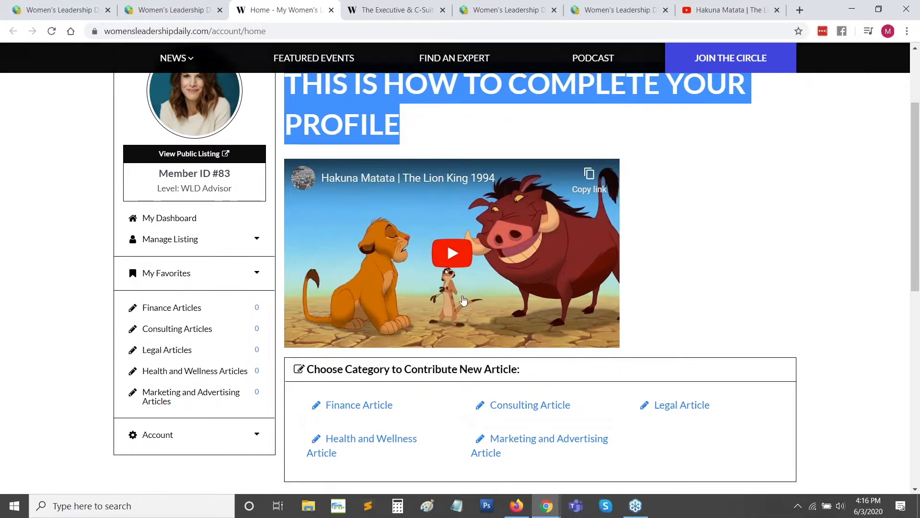
left_click(654, 232)
scroll(633, 234, "up", 3)
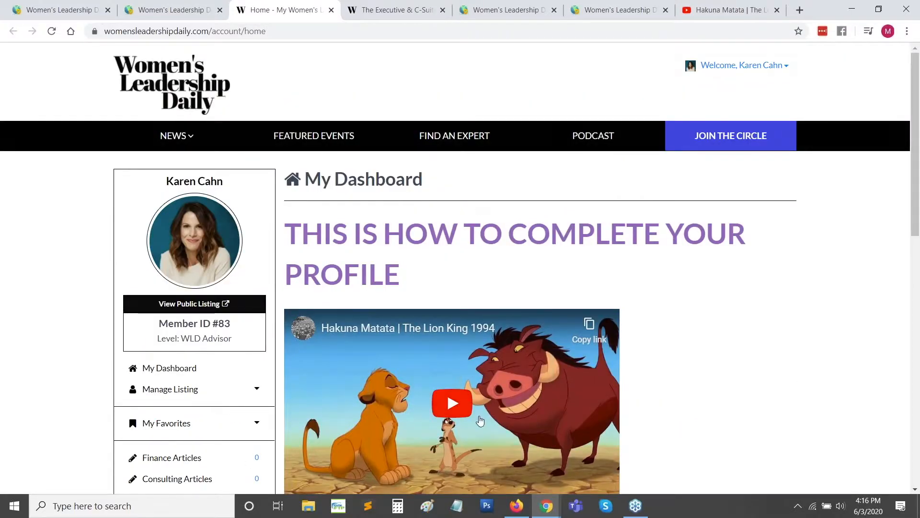
scroll(284, 212, "down", 5)
scroll(319, 402, "down", 1)
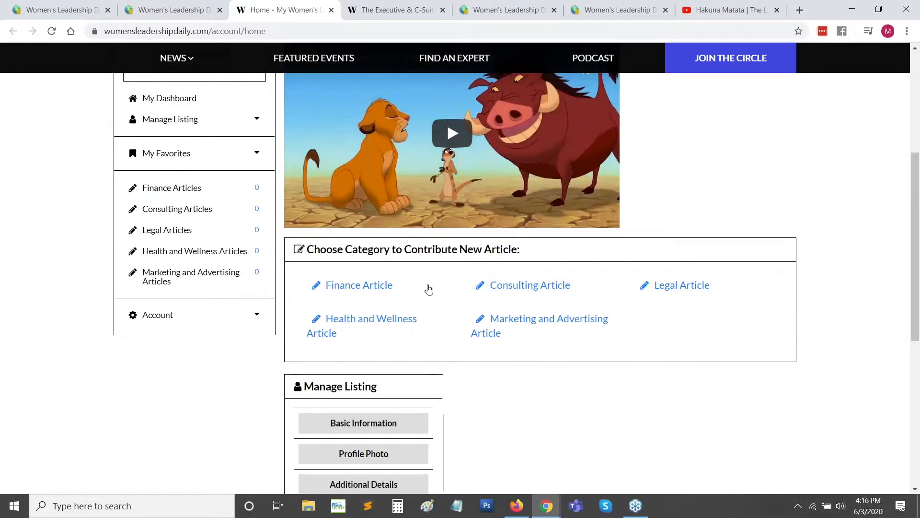
scroll(427, 288, "down", 5)
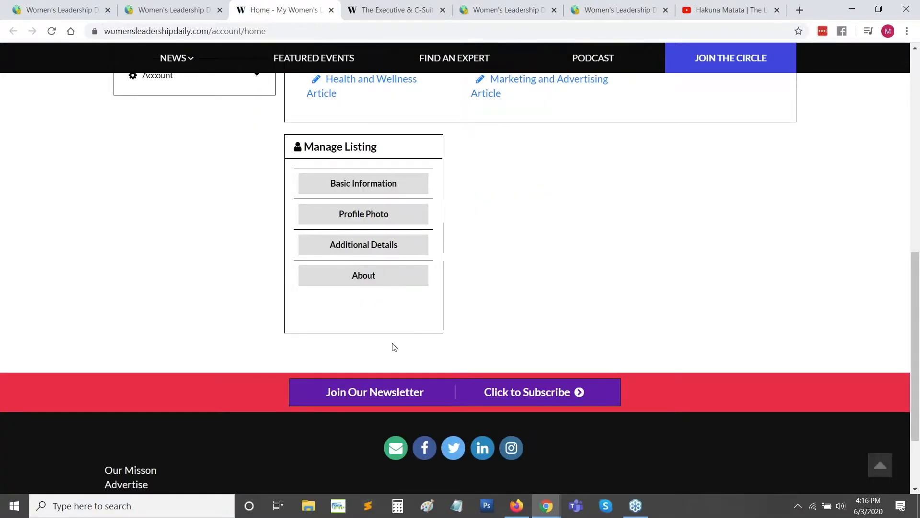
scroll(460, 320, "up", 15)
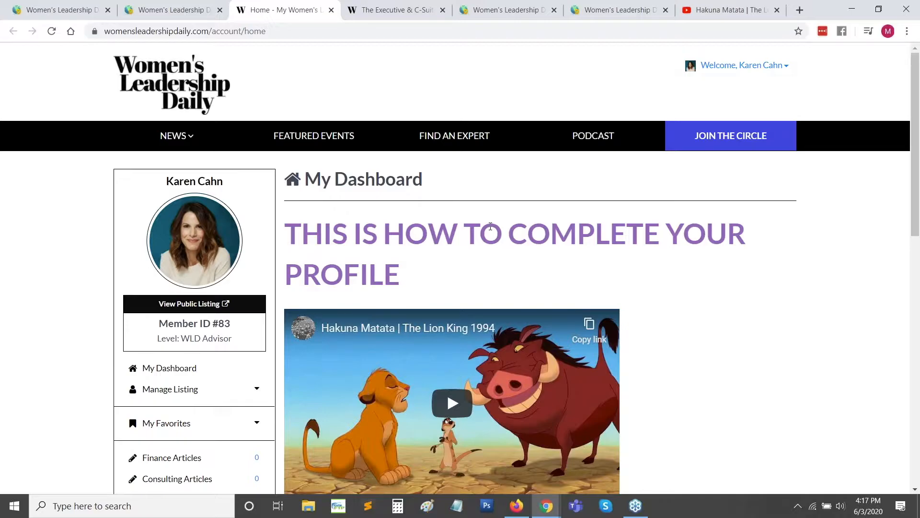
Return to the WLD Advisor plan and delete the heading text and embedded video from its dashboard header editor
left_click(176, 4)
left_click(62, 9)
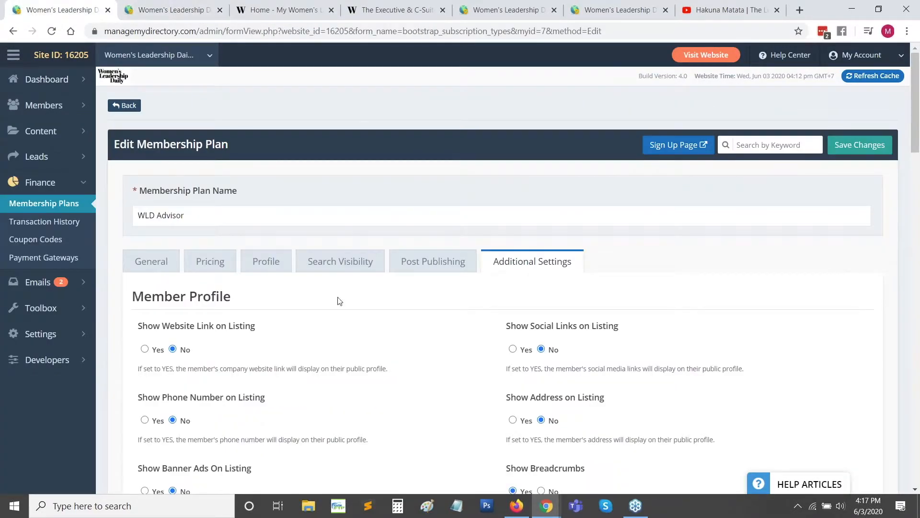
scroll(340, 301, "down", 20)
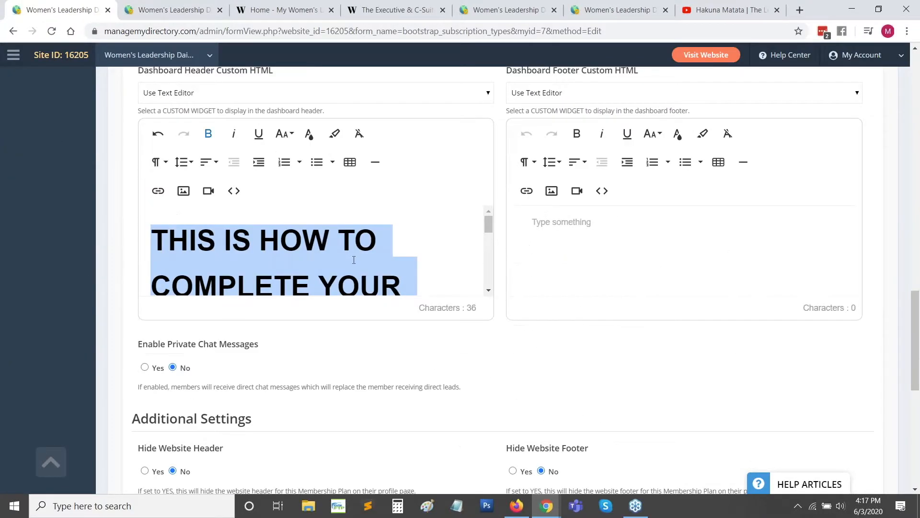
key("ctrl+v")
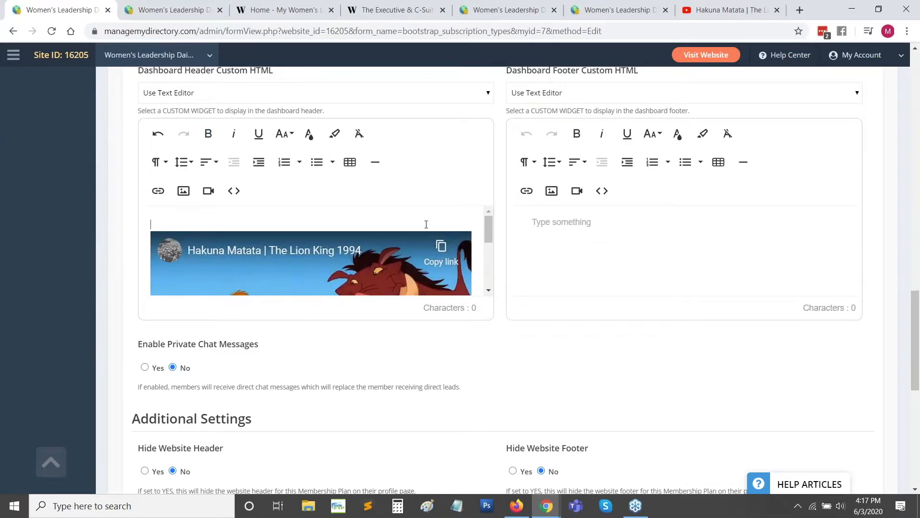
key("BackSpace")
Save the WLD Advisor plan with the cleared dashboard header and switch to the BD Lab Updates presentation
scroll(417, 227, "up", 20)
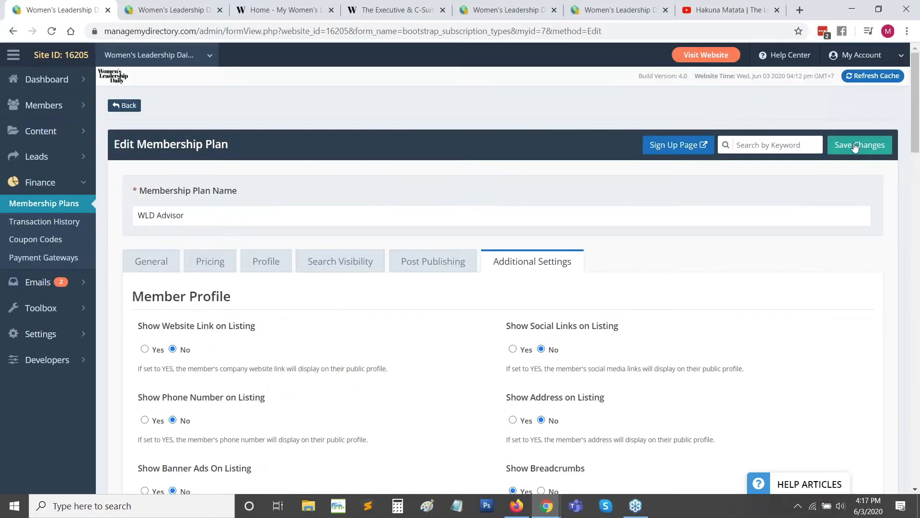
left_click(855, 148)
key("alt+Tab")
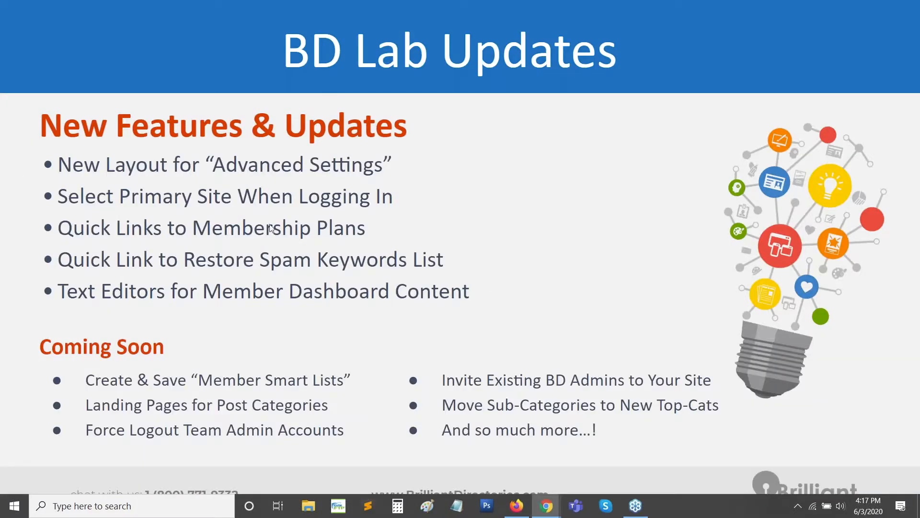
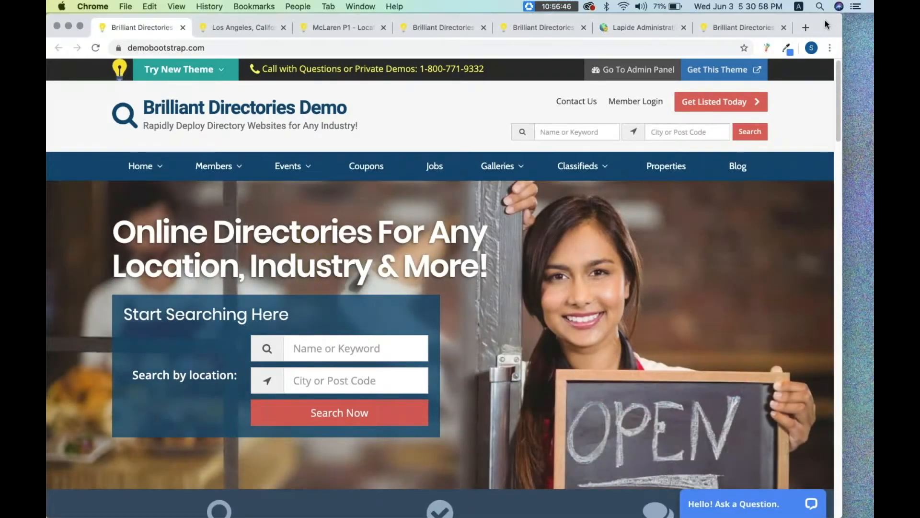
Enter "los ang" in the demo homepage's location search to bring up place suggestions, and activate the header's location search
double_click(827, 24)
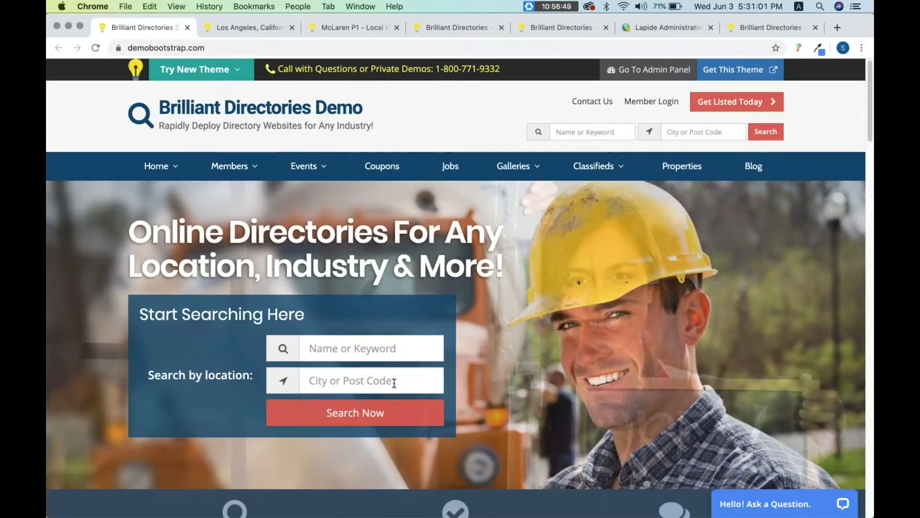
left_click(395, 381)
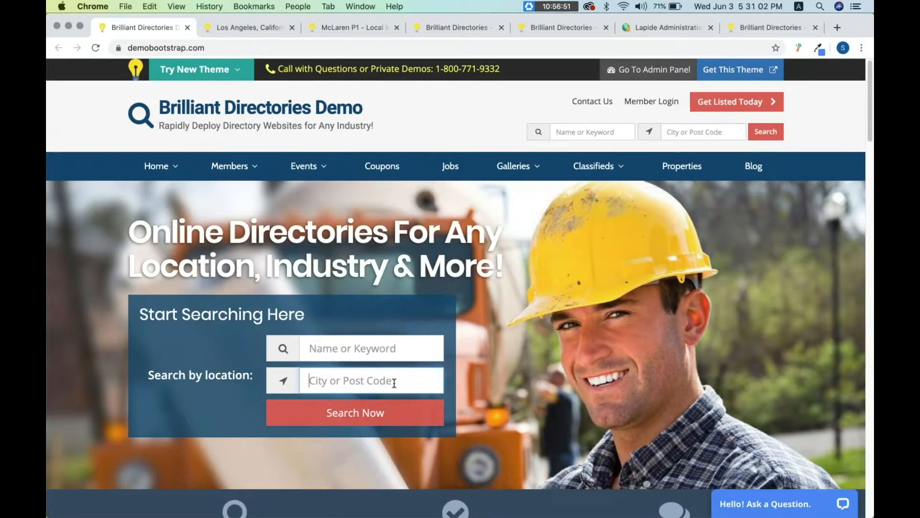
type("los a")
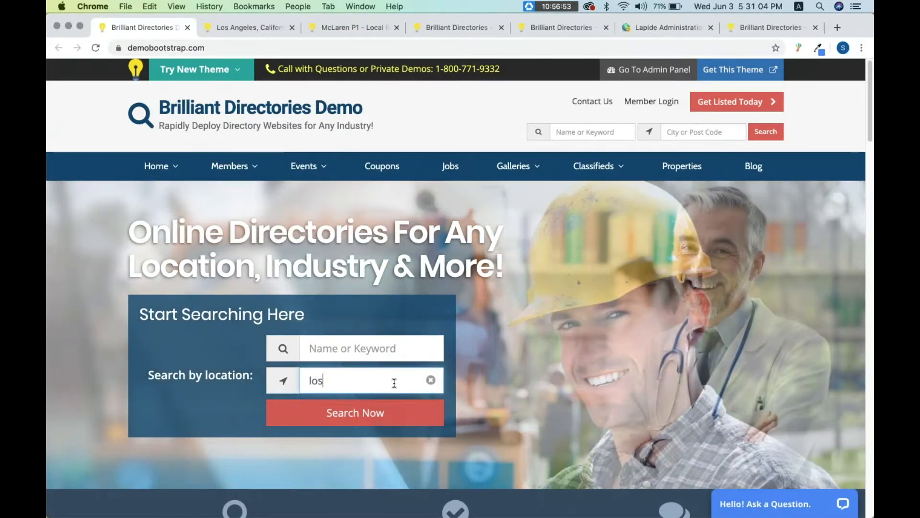
type("ng")
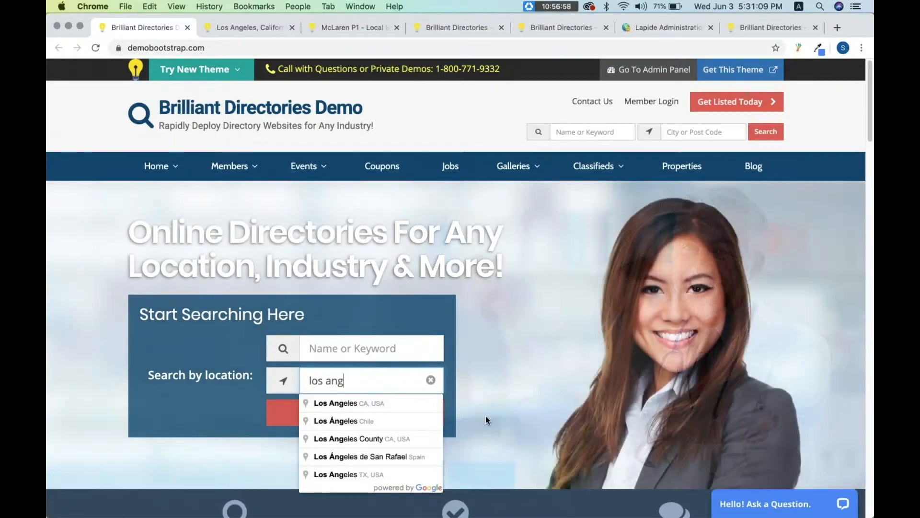
left_click(484, 417)
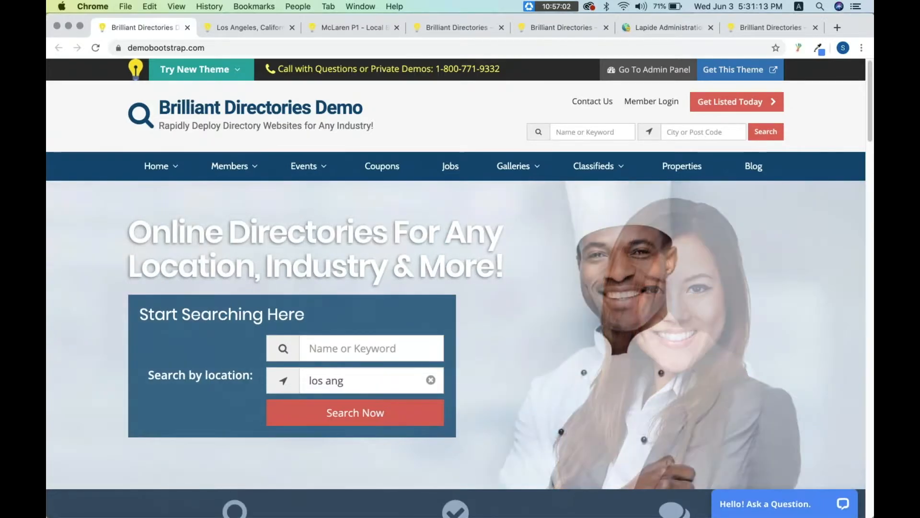
left_click(709, 133)
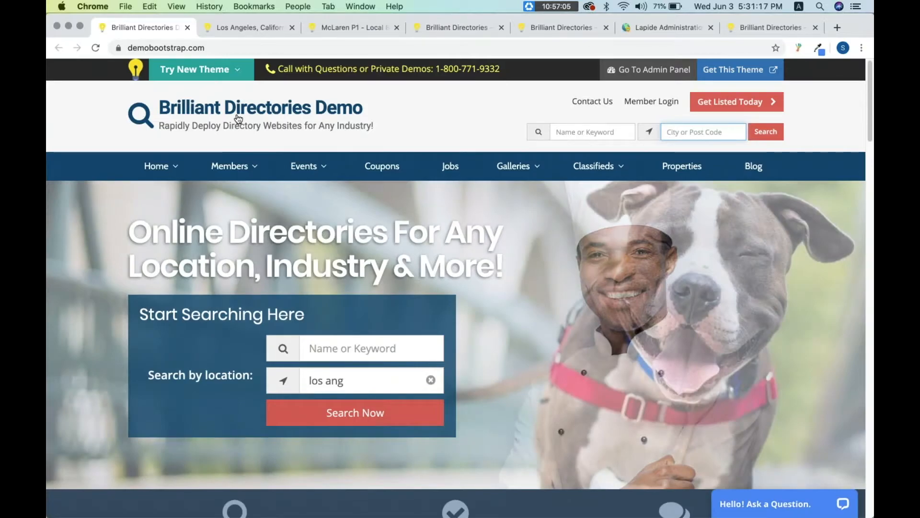
View the Los Angeles business results, and examine the McLaren P1 classified's address and its location map at different zoom levels
left_click(250, 29)
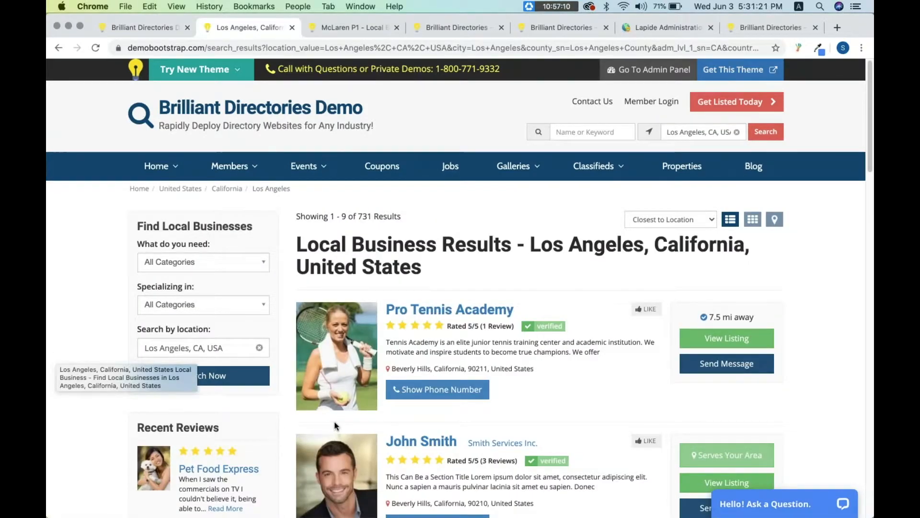
scroll(272, 411, "down", 1)
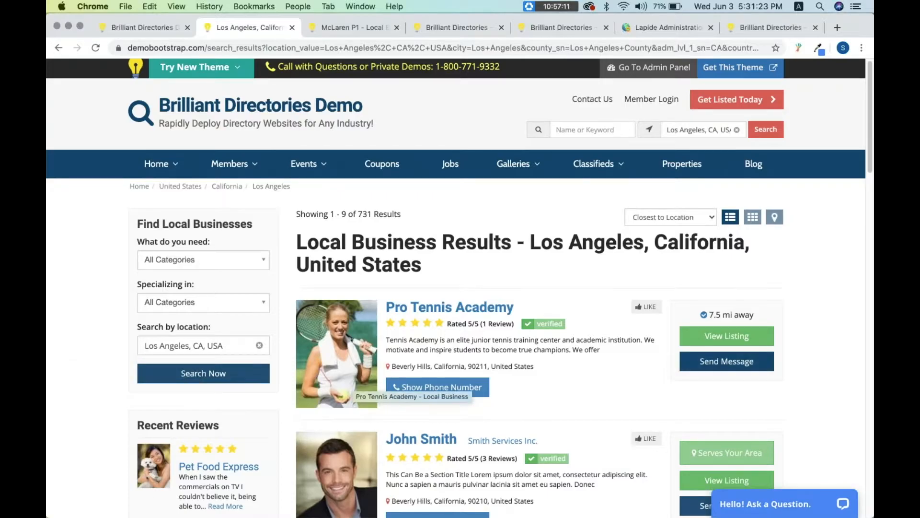
left_click(362, 30)
left_click_drag(133, 206, 303, 206)
left_click(306, 207)
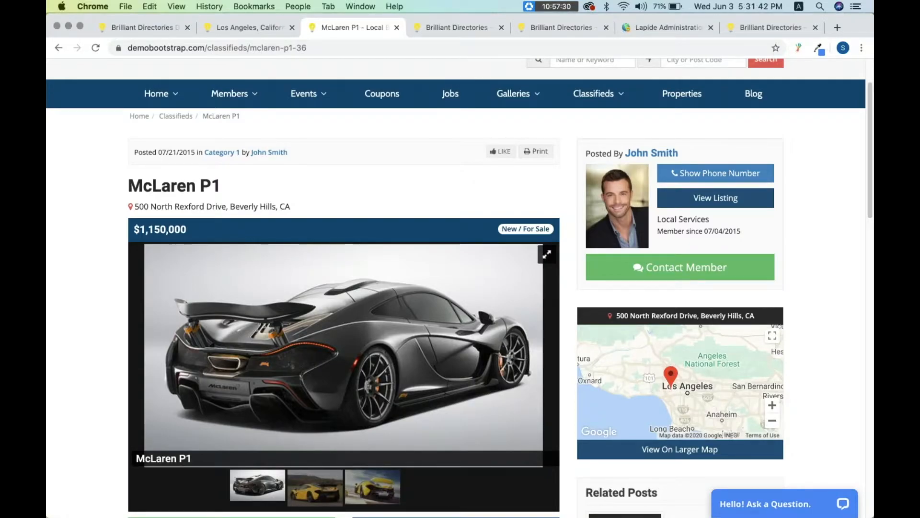
left_click(773, 406)
left_click(773, 422)
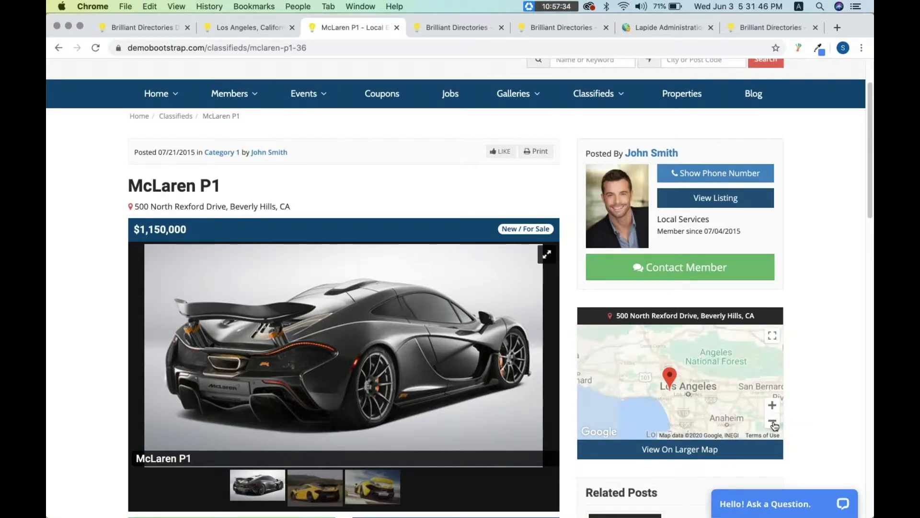
Display the Los Angeles business results as a map and open the Scott Medical Center and Elite Golf Academy pins
left_click(251, 29)
left_click(776, 219)
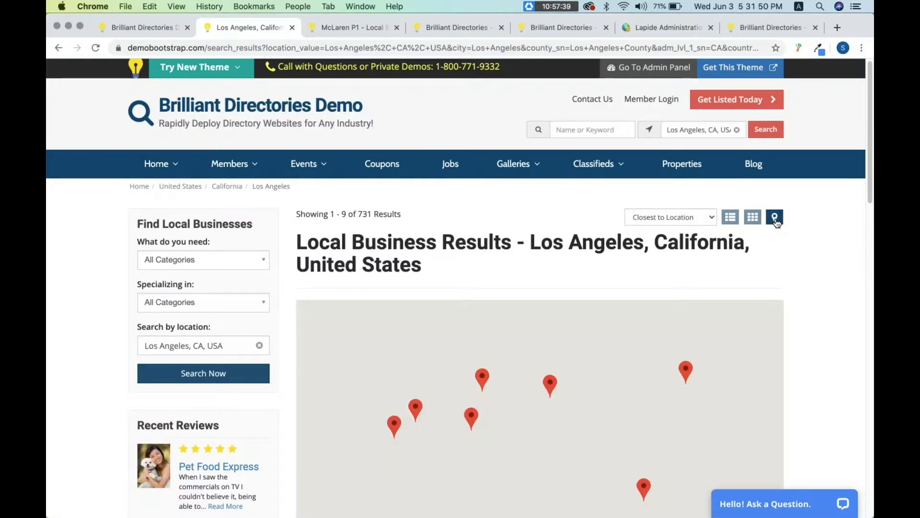
scroll(868, 207, "down", 5)
left_click(686, 196)
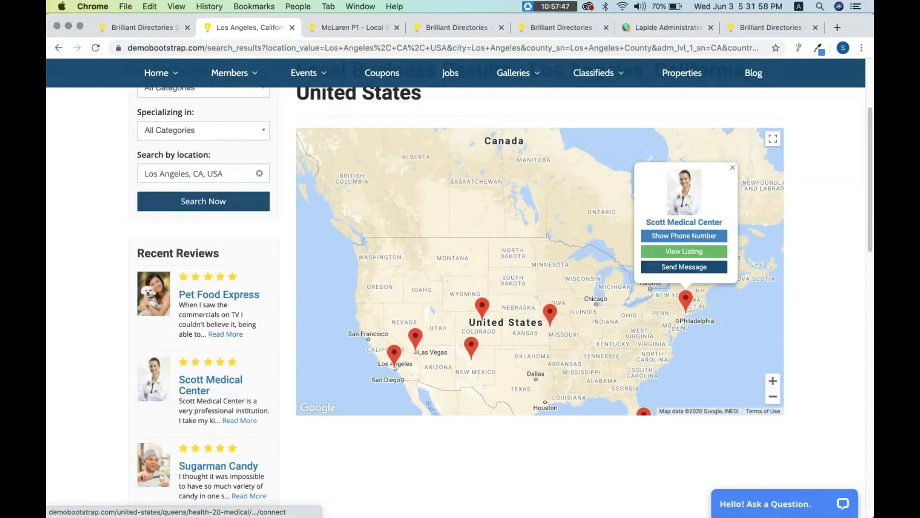
left_click(550, 312)
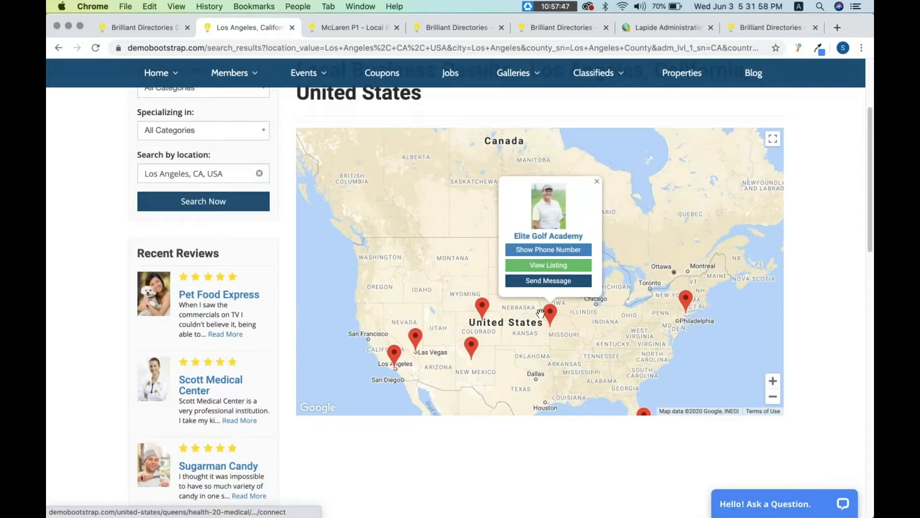
Zoom the results map in and reposition it around the Elite Golf Academy pin
left_click(774, 381)
left_click(773, 381)
left_click(773, 381)
left_click_drag(690, 321, 688, 184)
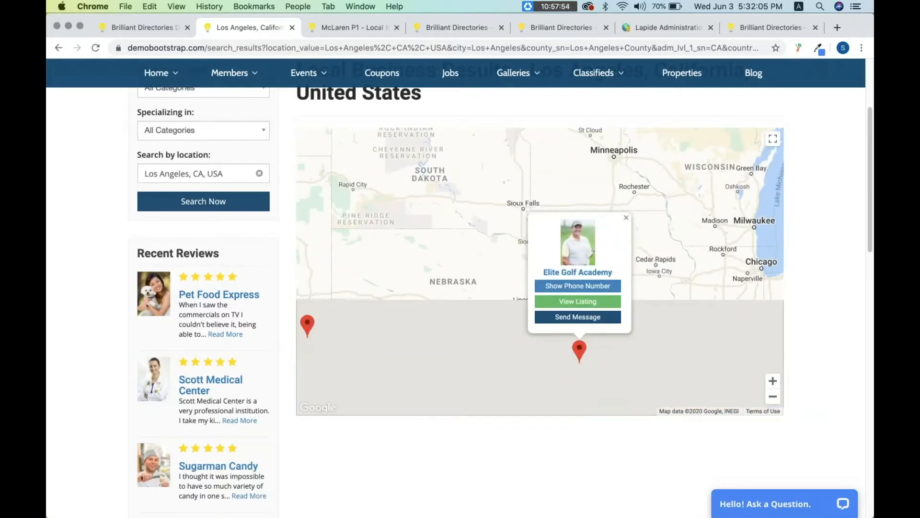
left_click_drag(581, 380, 567, 354)
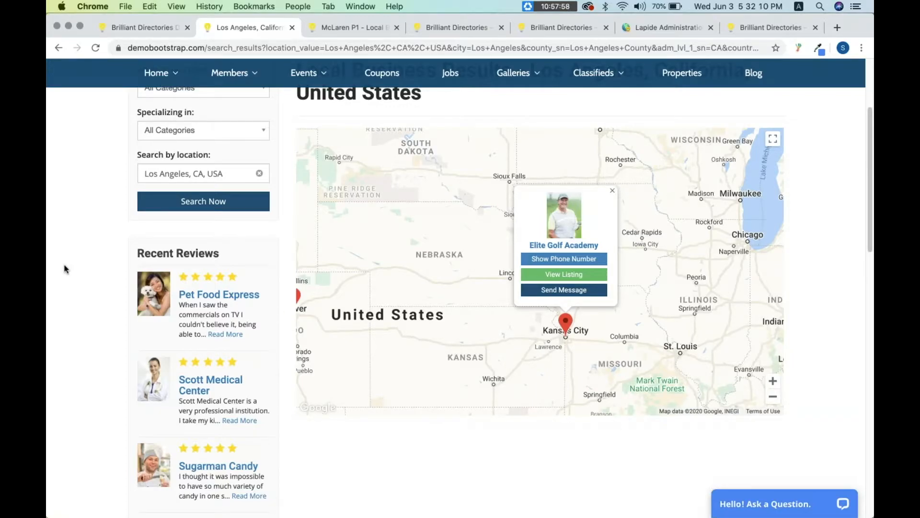
Examine the distance label on the Pro Tennis Academy listing and the Serves Your Area badge on the second listing
scroll(65, 269, "up", 2)
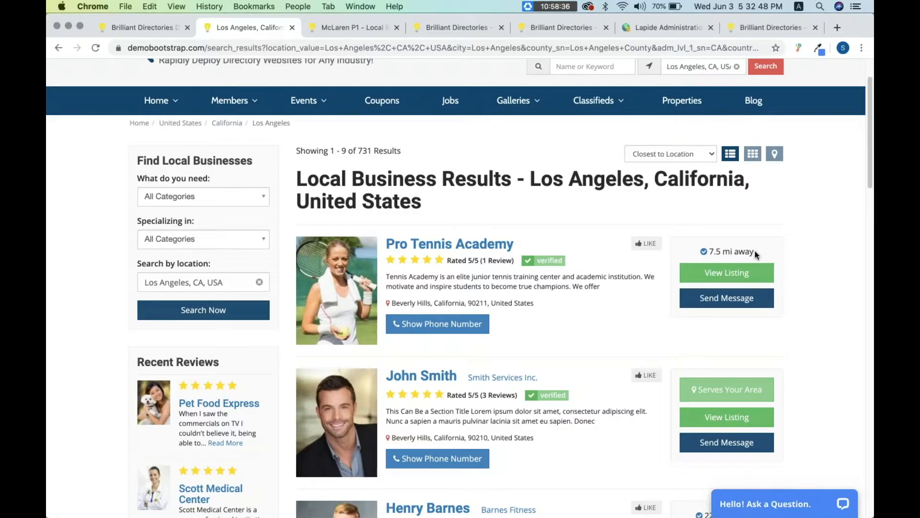
left_click_drag(755, 251, 702, 252)
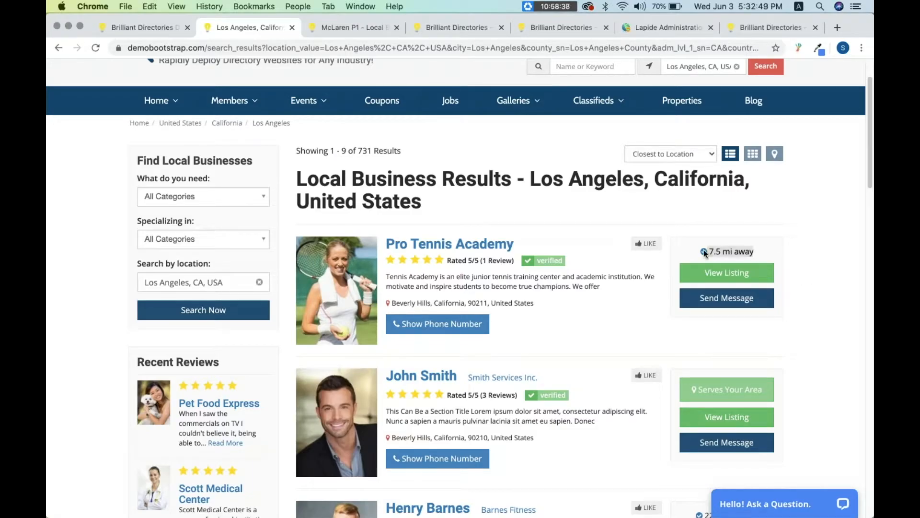
left_click(765, 249)
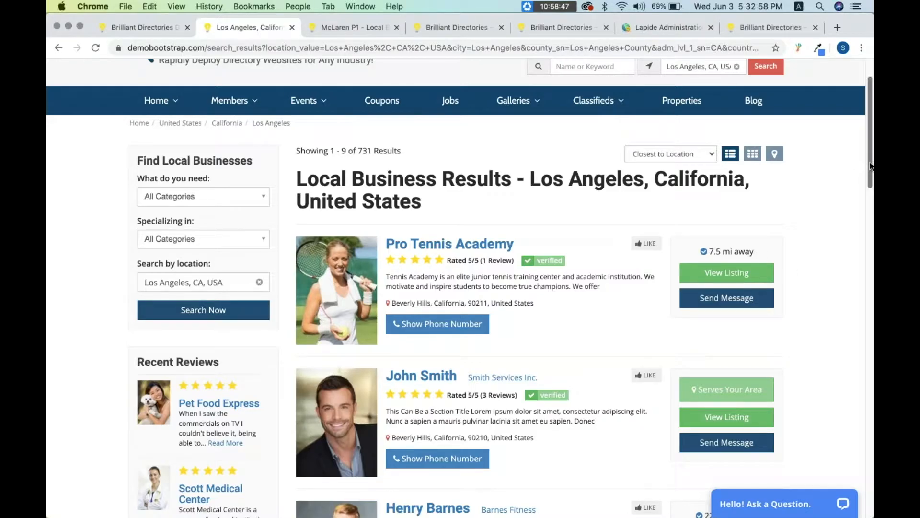
scroll(870, 162, "down", 1)
scroll(869, 168, "down", 3)
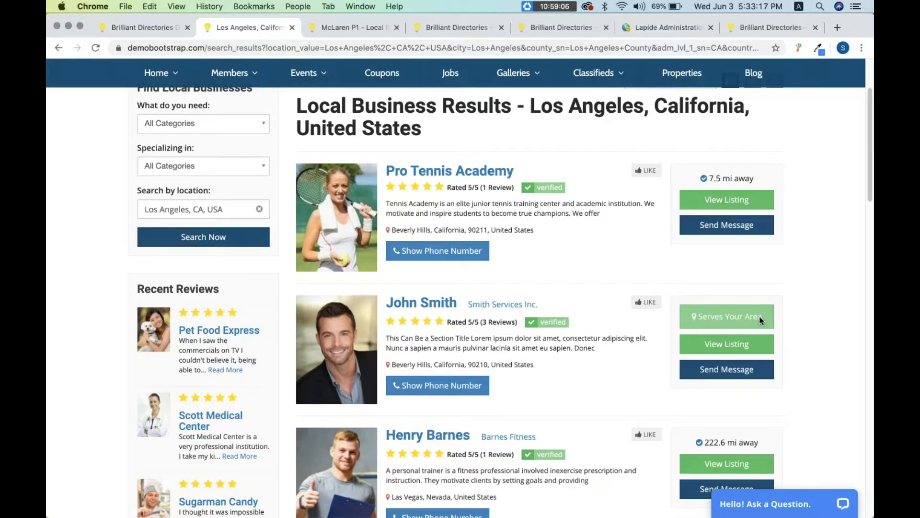
triple_click(734, 316)
left_click(791, 321)
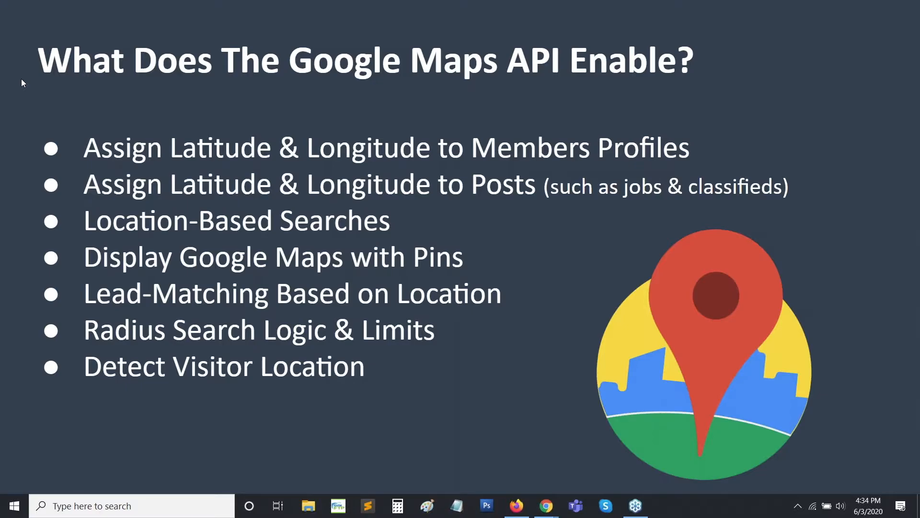
Advance the presentation to the documentation slide and switch to the browser to open the Brilliant Directories Support Center
left_click(21, 78)
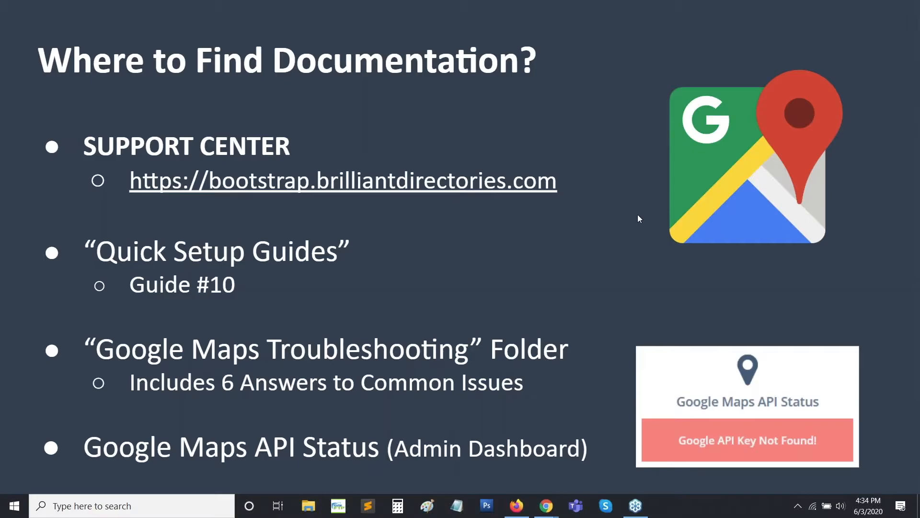
key("alt+Tab")
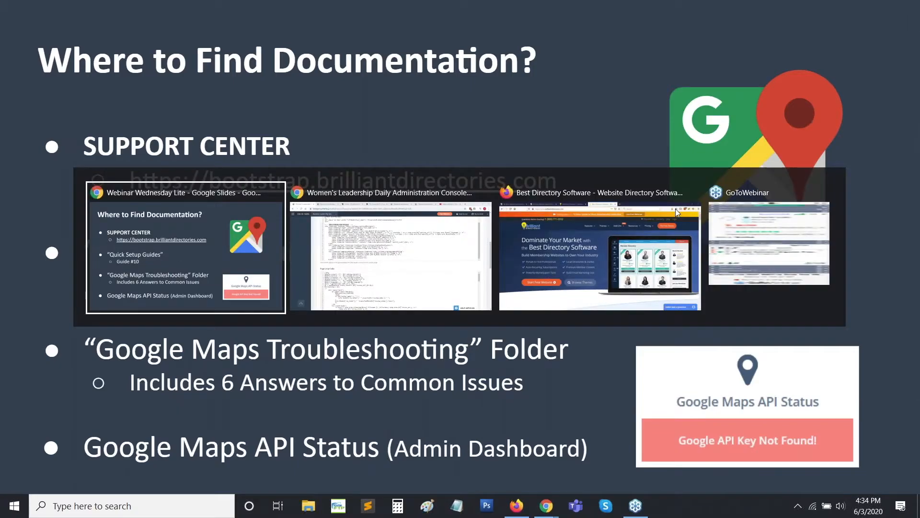
key("alt+Tab")
left_click(798, 10)
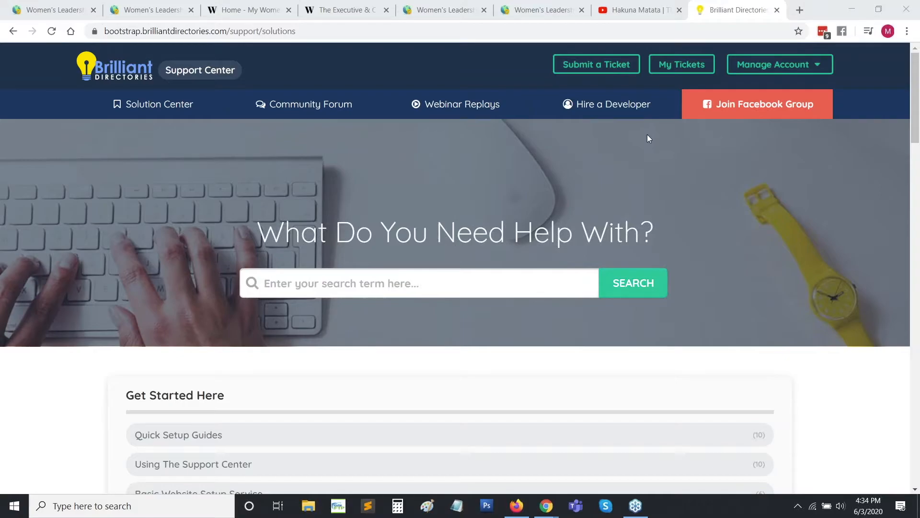
Browse the Support Center's Get Started Here folders and search its articles for "google maps"
scroll(578, 167, "down", 3)
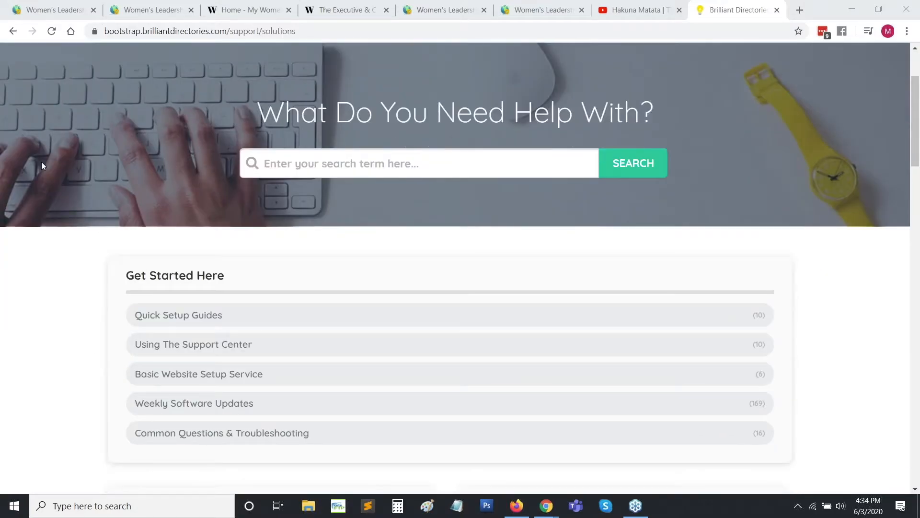
scroll(29, 151, "down", 3)
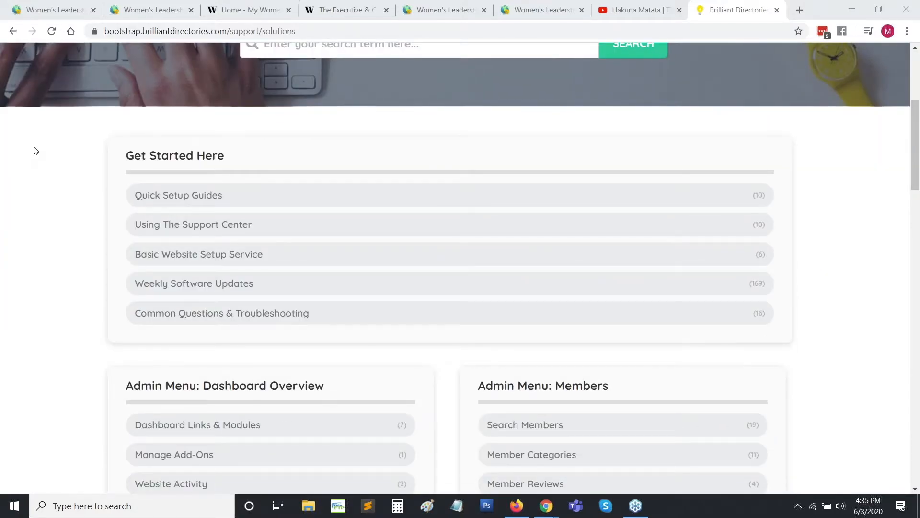
scroll(144, 158, "up", 3)
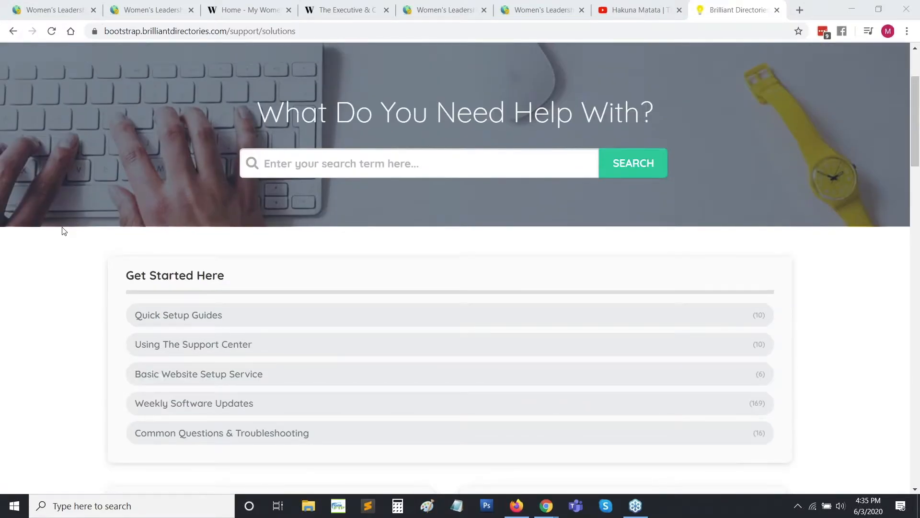
scroll(64, 230, "down", 3)
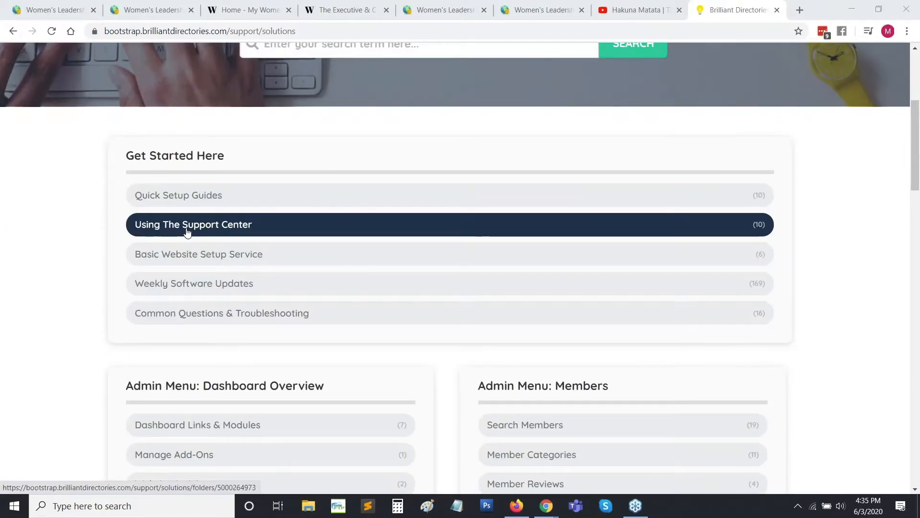
scroll(182, 297, "up", 5)
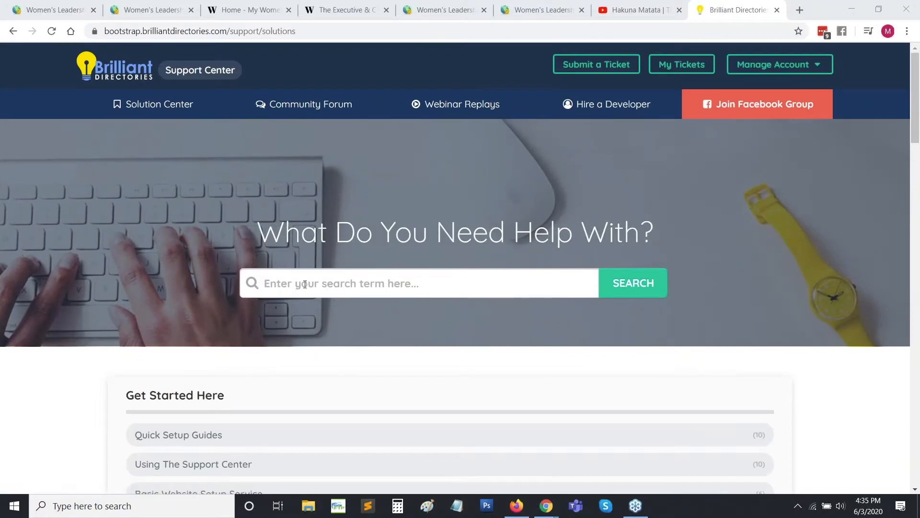
left_click(304, 286)
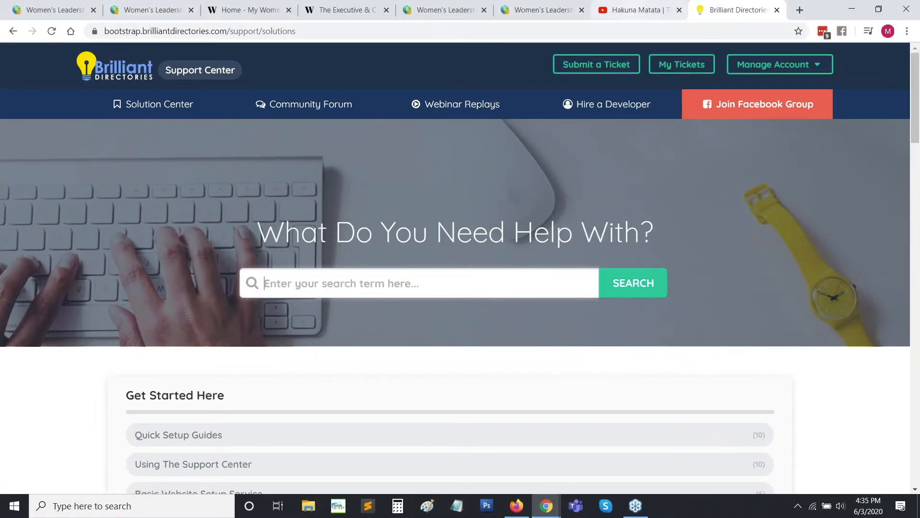
type("google maps")
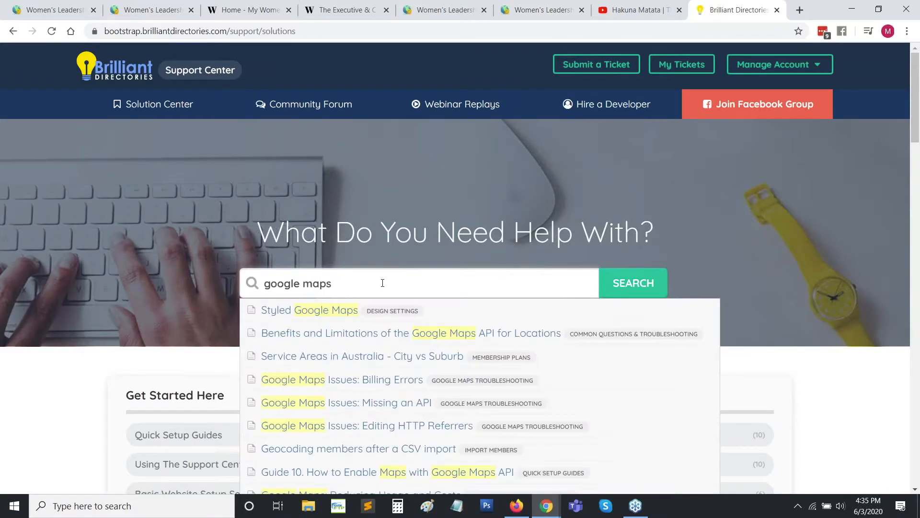
scroll(378, 285, "down", 2)
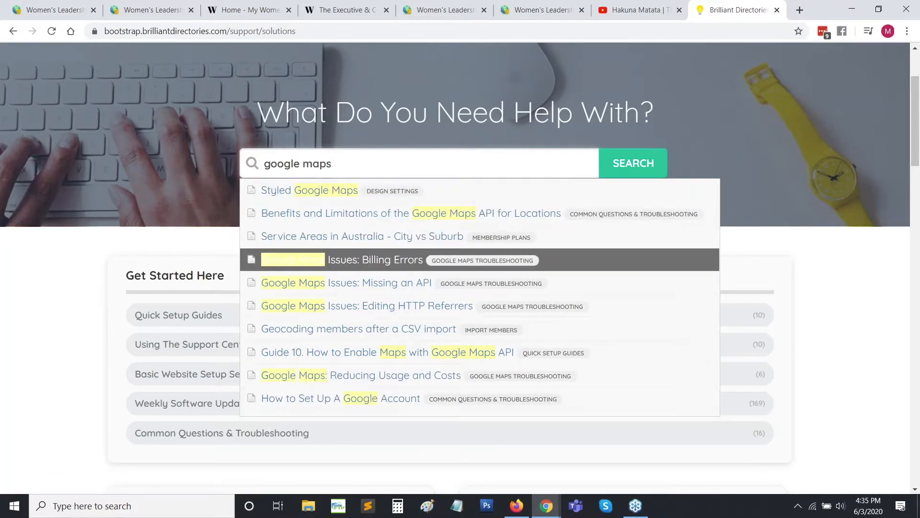
Open the Quick Setup Guides folder and read Guide 10 on enabling maps with the Google Maps API
left_click(203, 315)
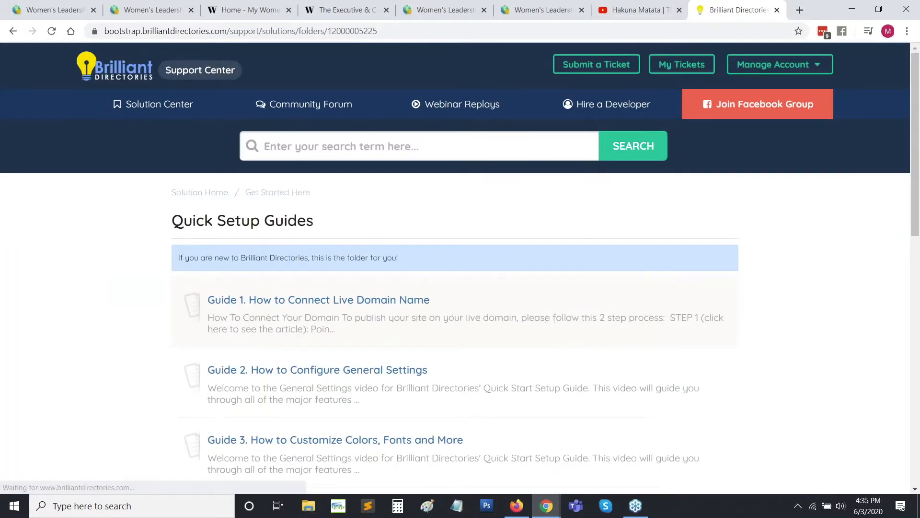
scroll(333, 225, "down", 10)
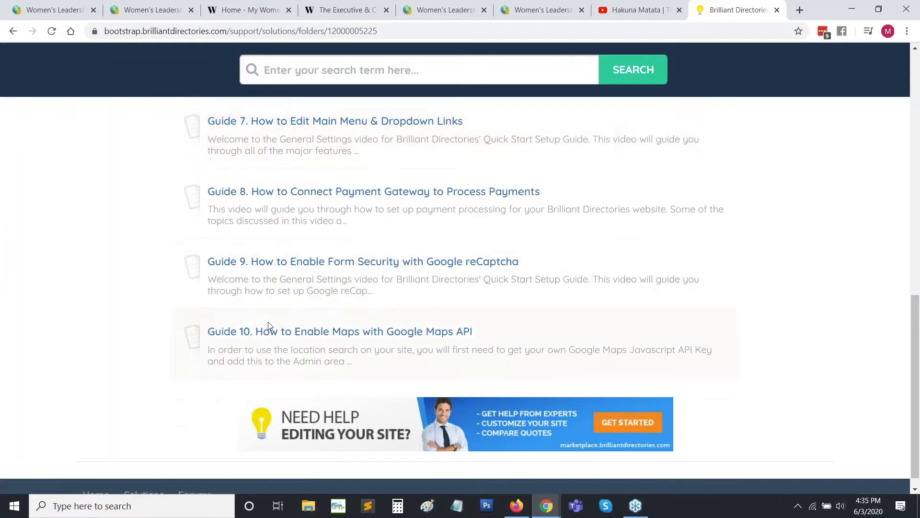
left_click(316, 333)
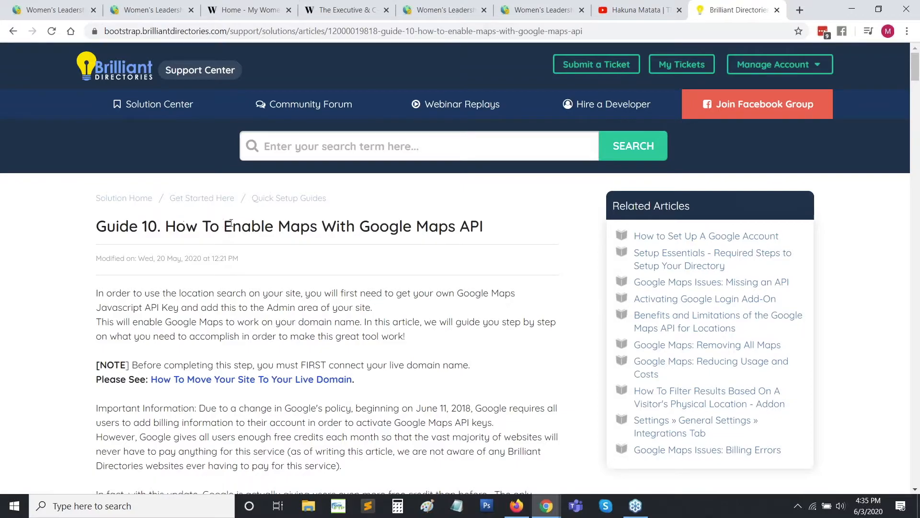
scroll(290, 234, "down", 3)
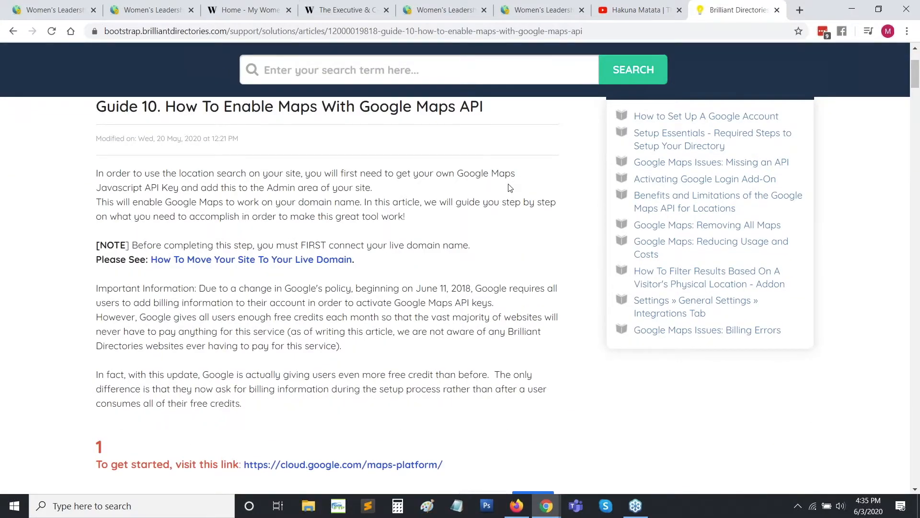
Read steps 1 to 4 of the guide, covering project creation, billing information and enabling the Maps, Routes and Places APIs
scroll(527, 185, "down", 5)
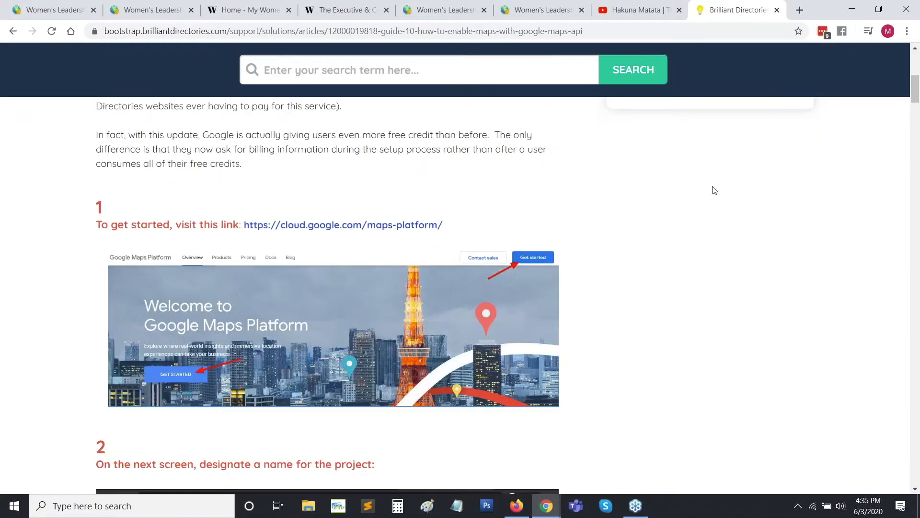
scroll(614, 271, "down", 2)
scroll(614, 271, "up", 2)
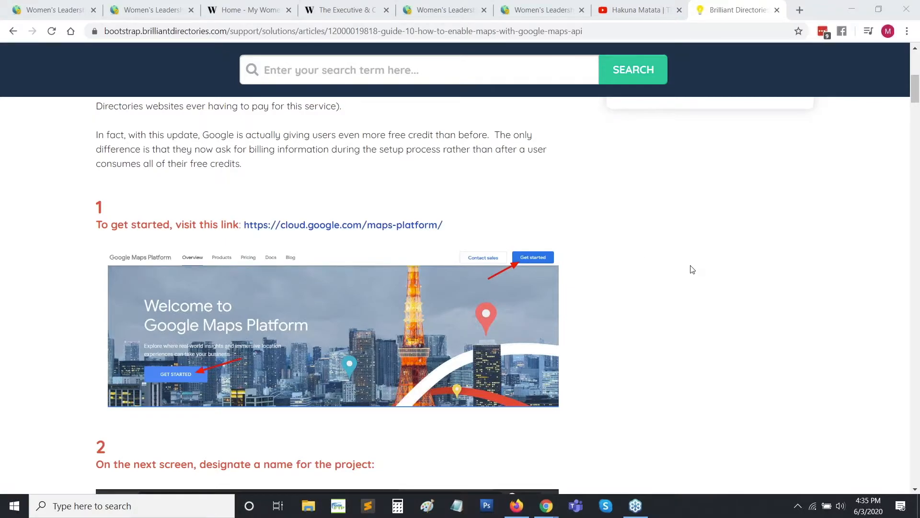
scroll(692, 269, "down", 7)
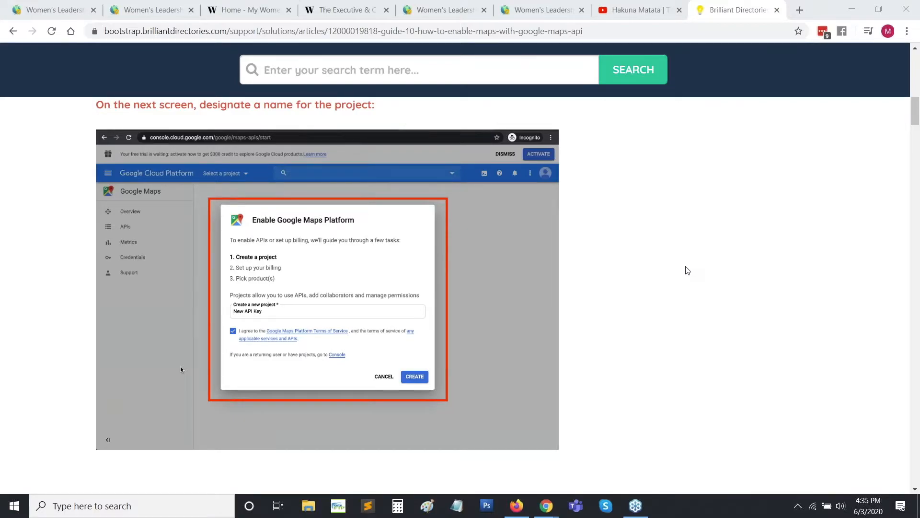
scroll(688, 270, "down", 8)
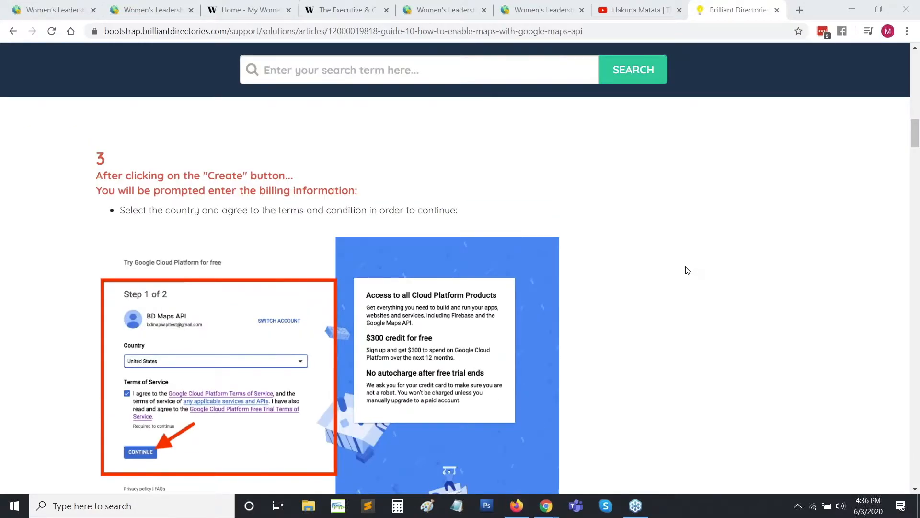
scroll(688, 270, "down", 13)
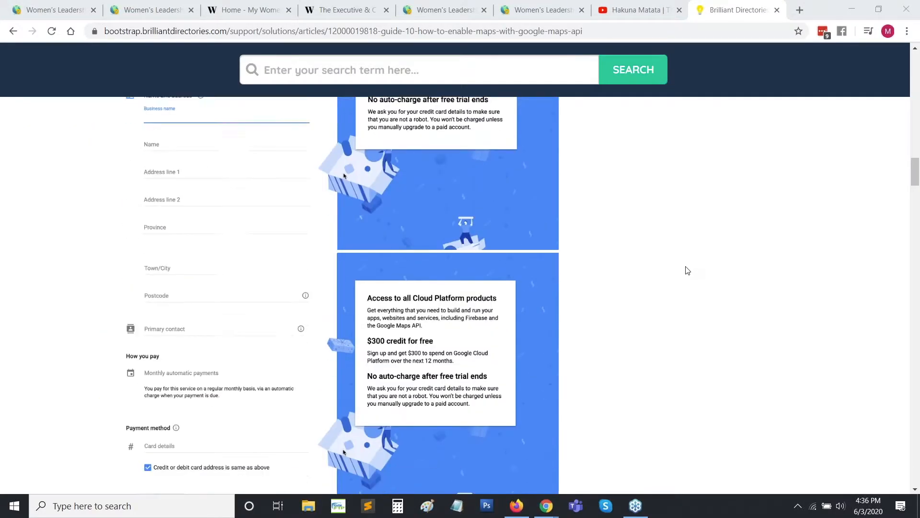
scroll(687, 269, "down", 18)
scroll(686, 268, "down", 1)
scroll(686, 268, "up", 1)
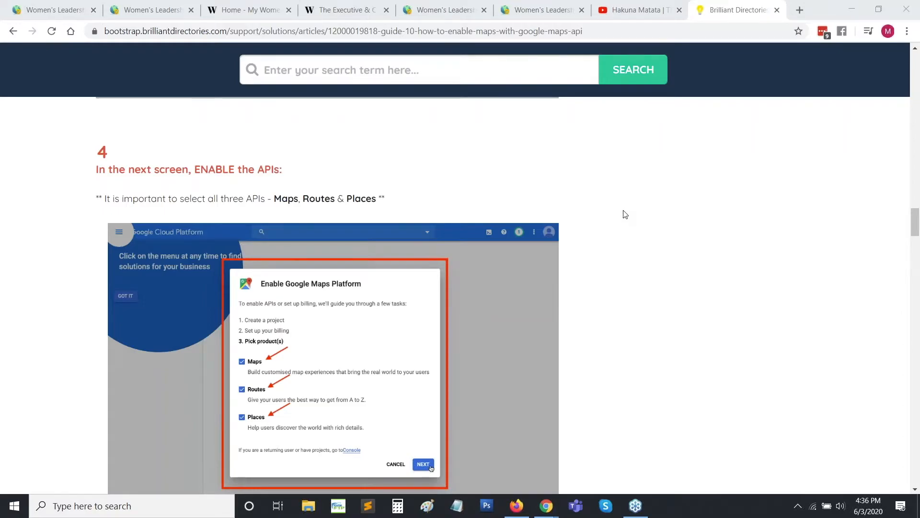
scroll(625, 215, "down", 2)
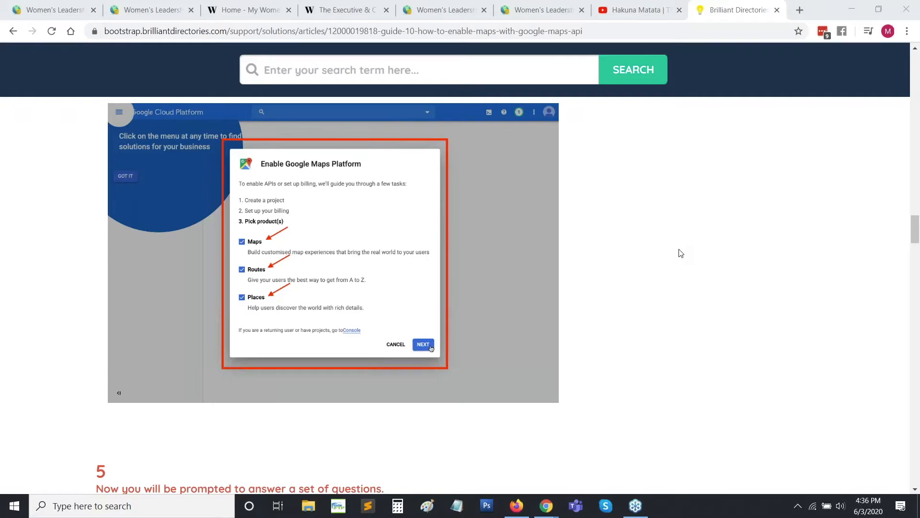
Read steps 5 to 8 of the guide, covering the project questions, enabling the project, copying the API key and restricting it
scroll(681, 253, "down", 2)
scroll(681, 254, "down", 2)
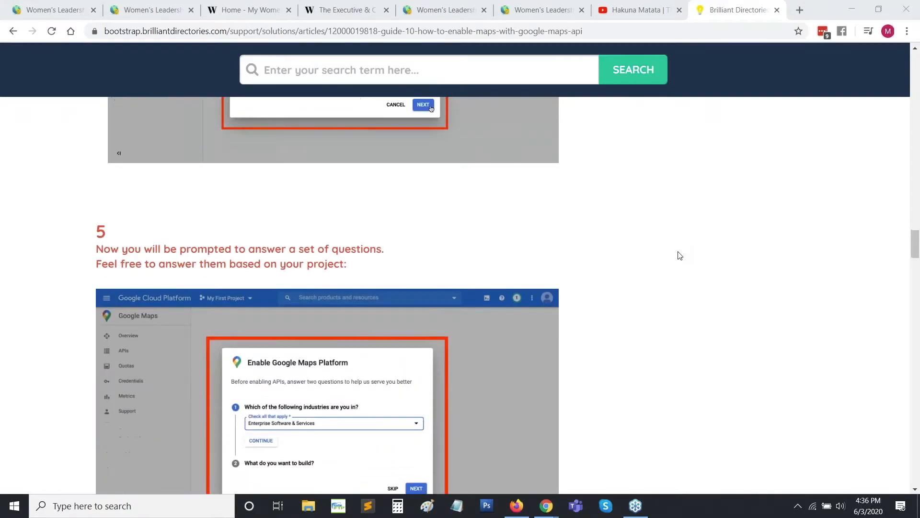
scroll(680, 255, "down", 2)
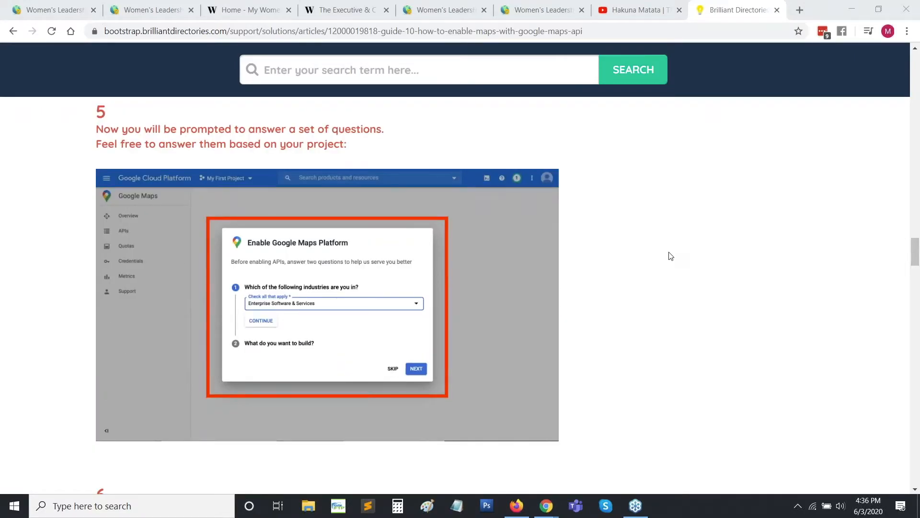
scroll(671, 256, "down", 6)
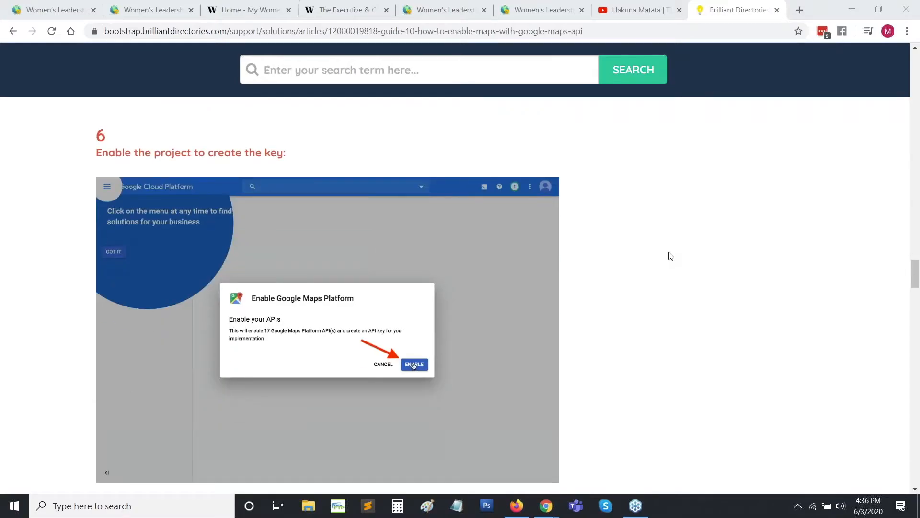
scroll(671, 256, "down", 2)
scroll(671, 256, "down", 12)
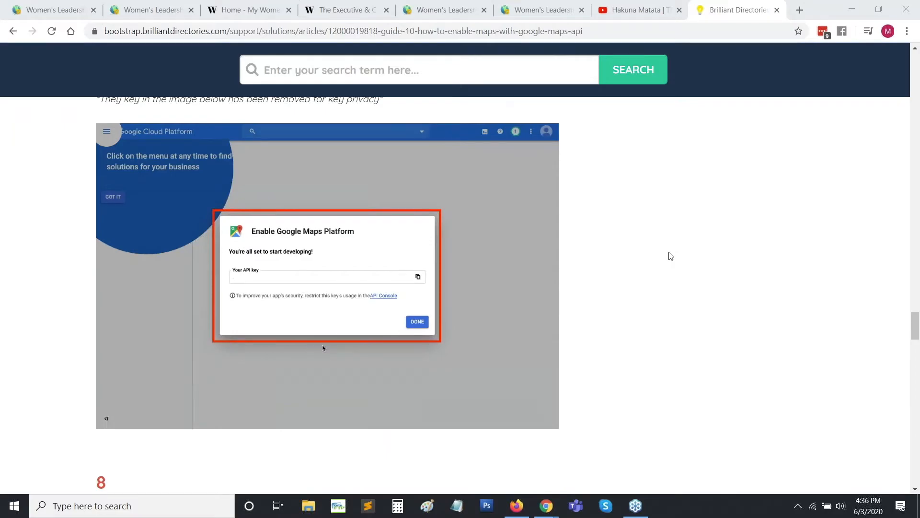
scroll(671, 256, "up", 2)
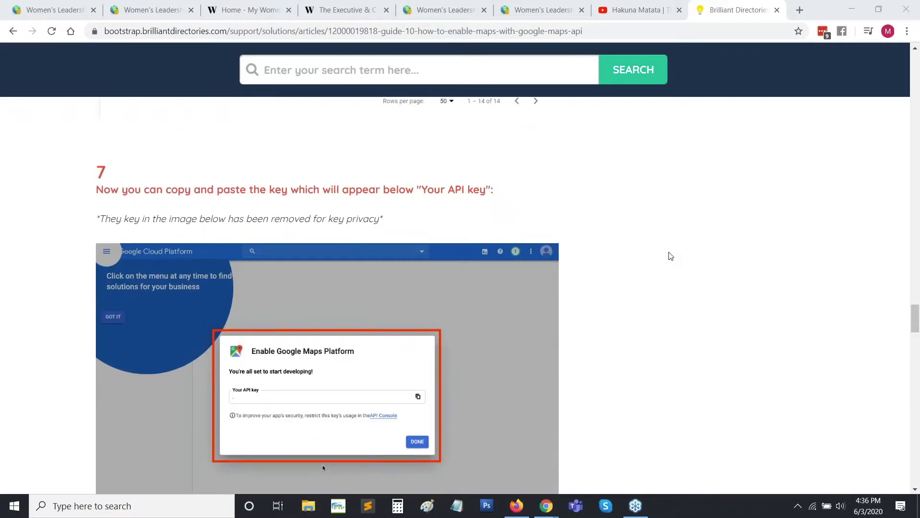
scroll(671, 256, "down", 10)
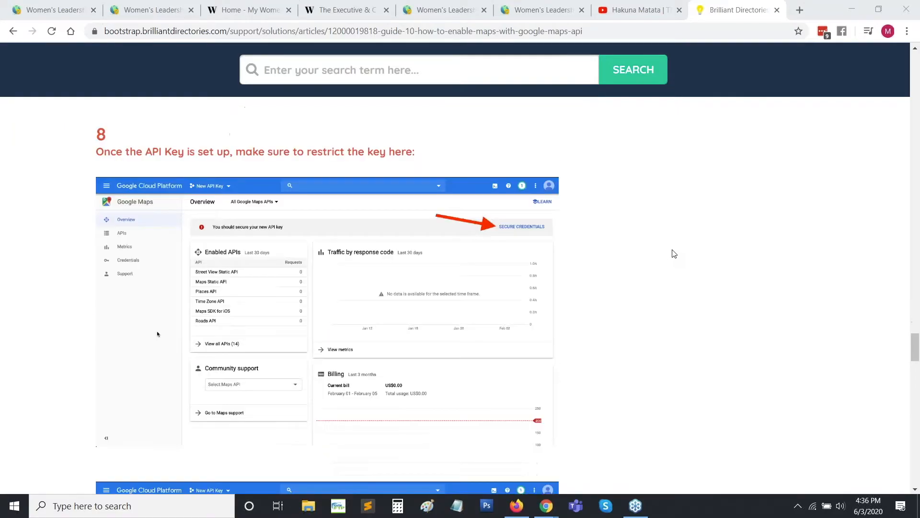
Examine step 9's HTTP referrers, highlighting in turn *.directoryup.com, *.managemydirectory.com and *.ilovebrilliant.com
scroll(674, 253, "down", 15)
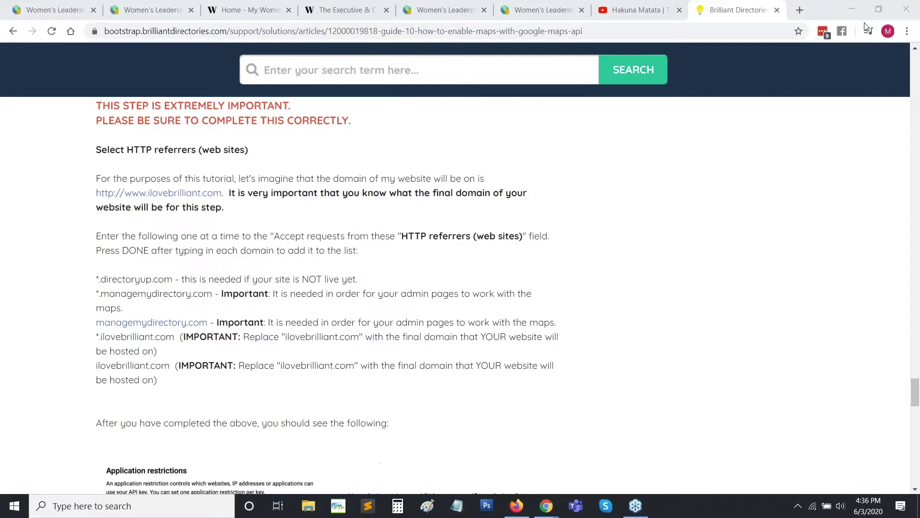
scroll(916, 389, "up", 1)
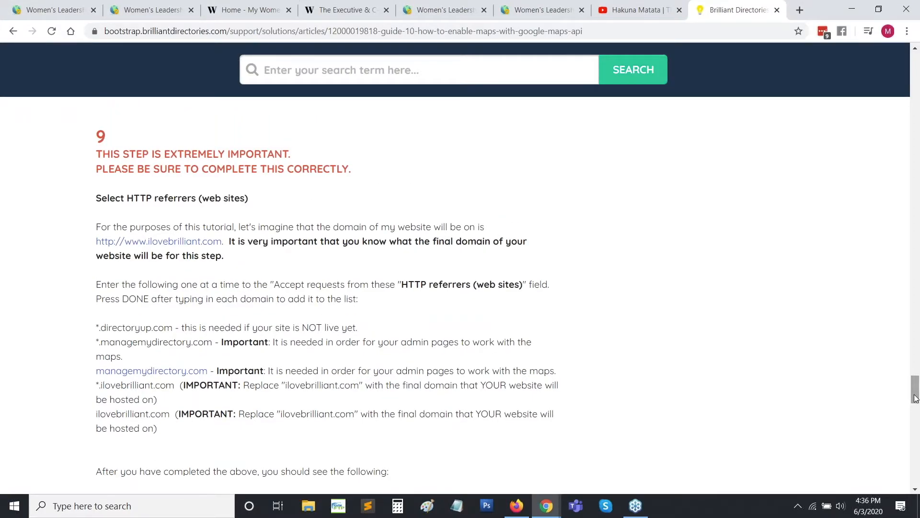
left_click_drag(95, 328, 172, 327)
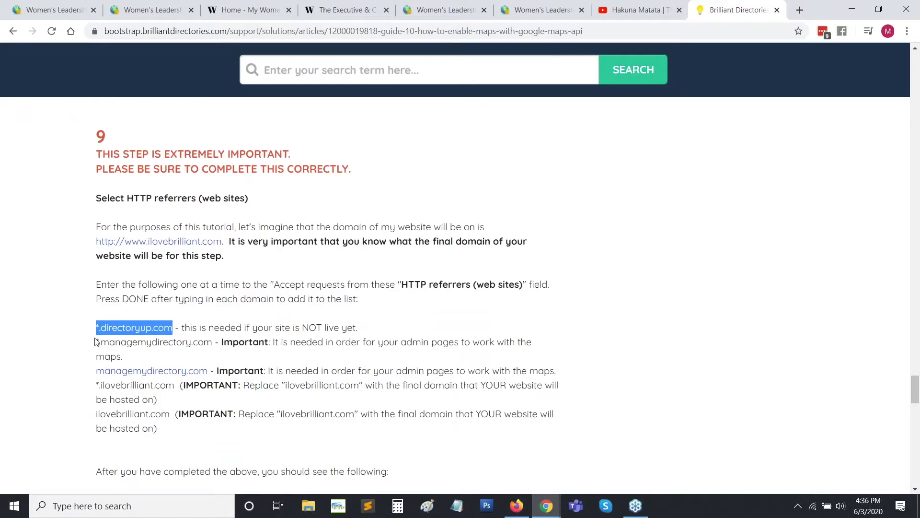
left_click_drag(97, 342, 211, 341)
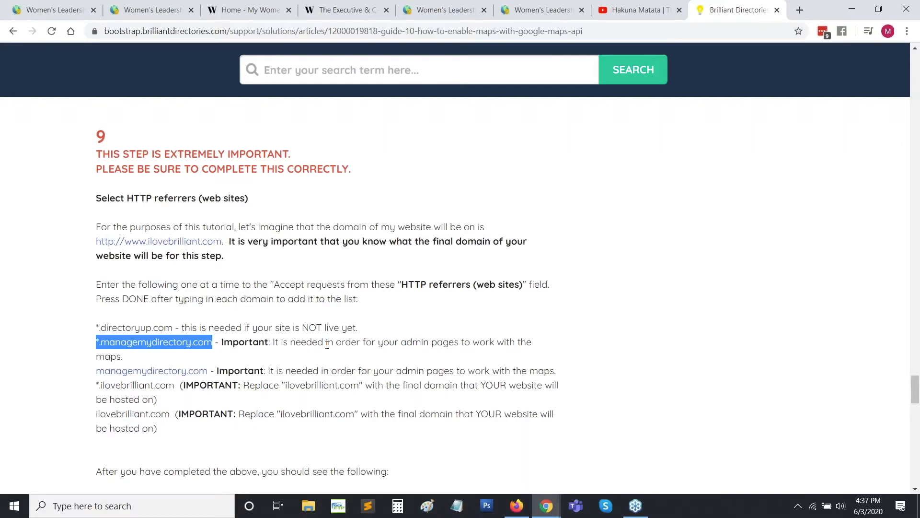
left_click(55, 404)
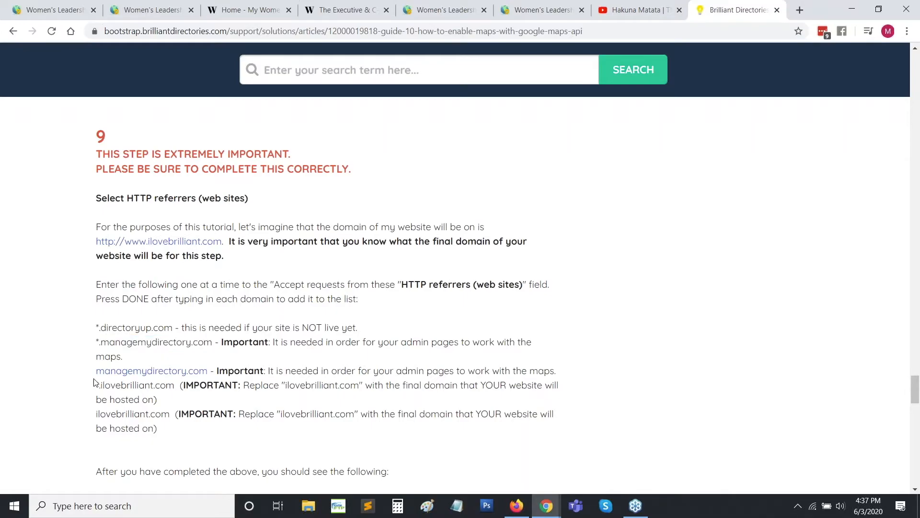
left_click_drag(96, 385, 176, 385)
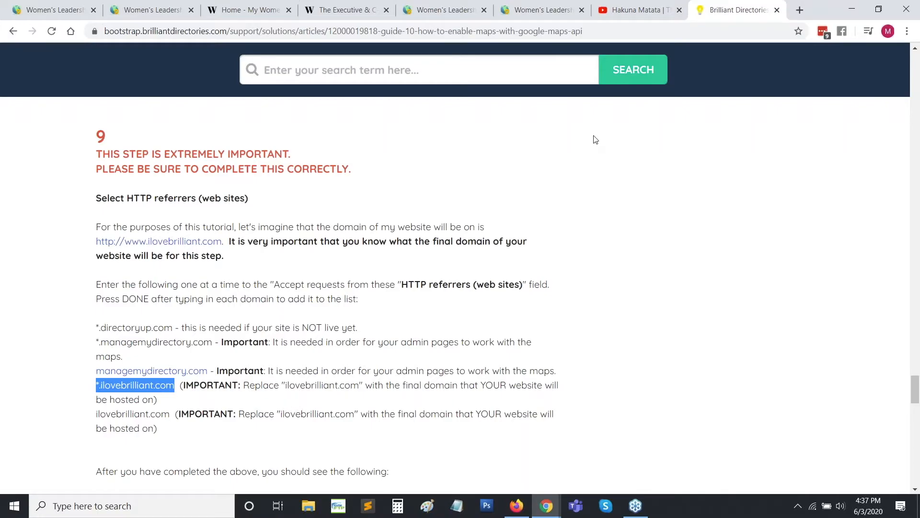
left_click(377, 374)
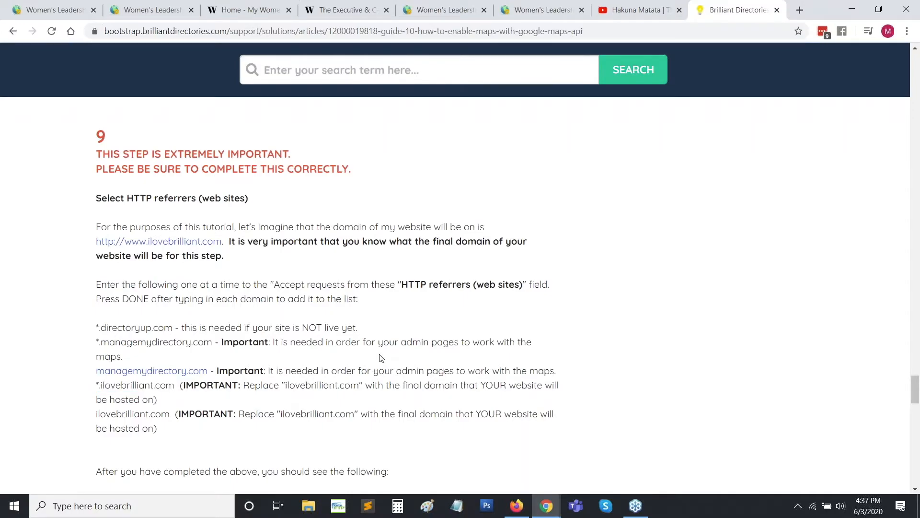
Read the rest of the guide, from the website restrictions example through saving the API key in the admin's Integrations settings
scroll(381, 358, "down", 10)
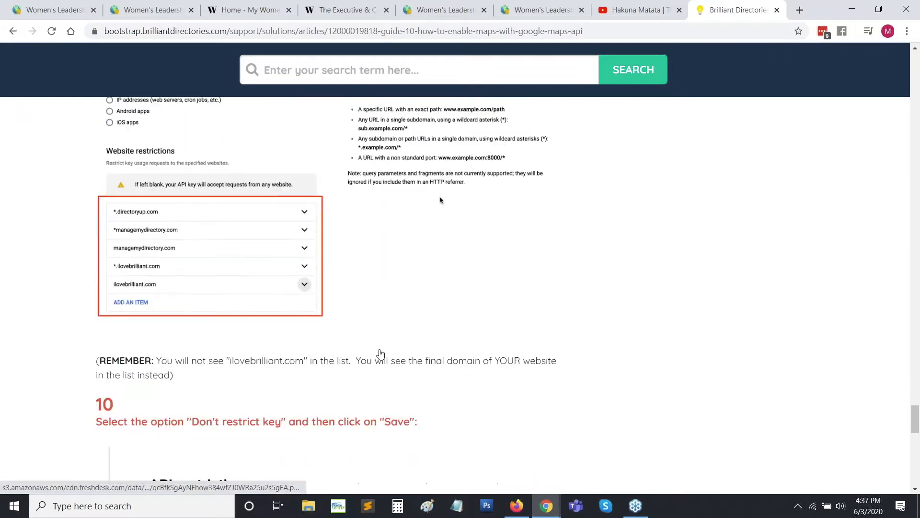
scroll(432, 320, "down", 8)
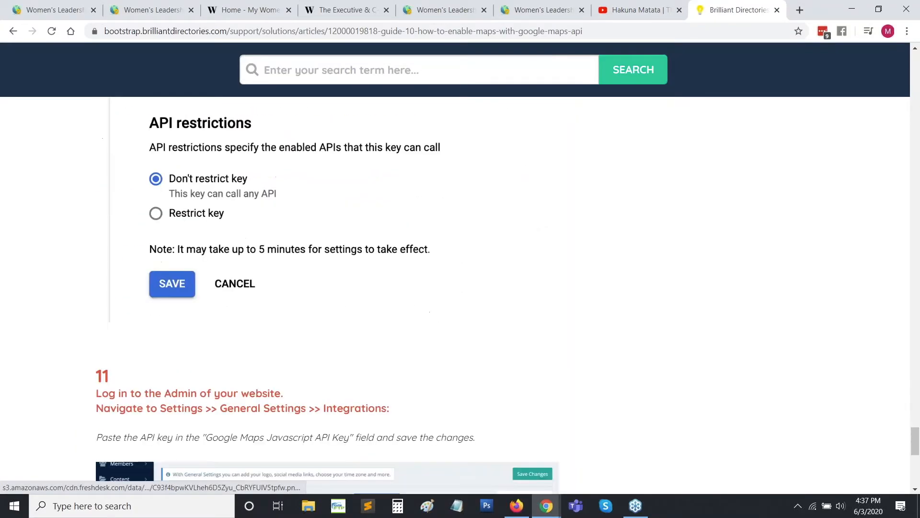
scroll(431, 320, "down", 3)
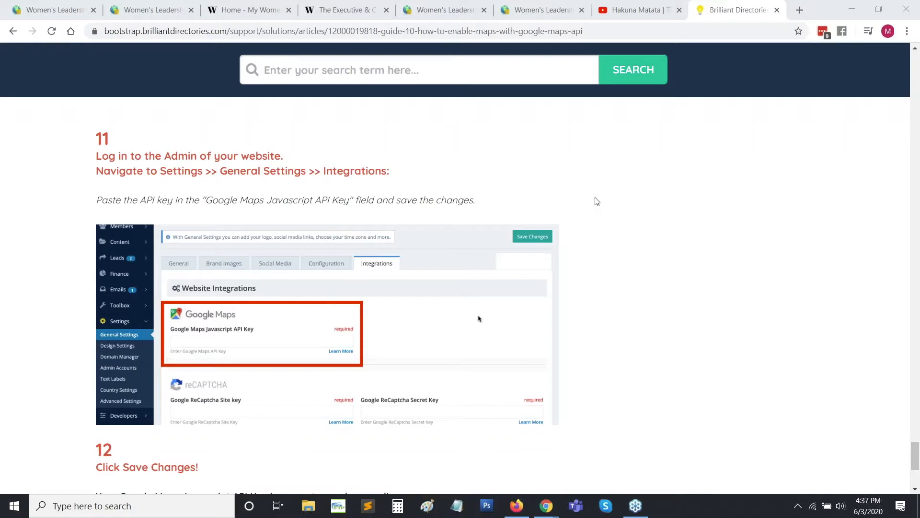
scroll(597, 200, "down", 2)
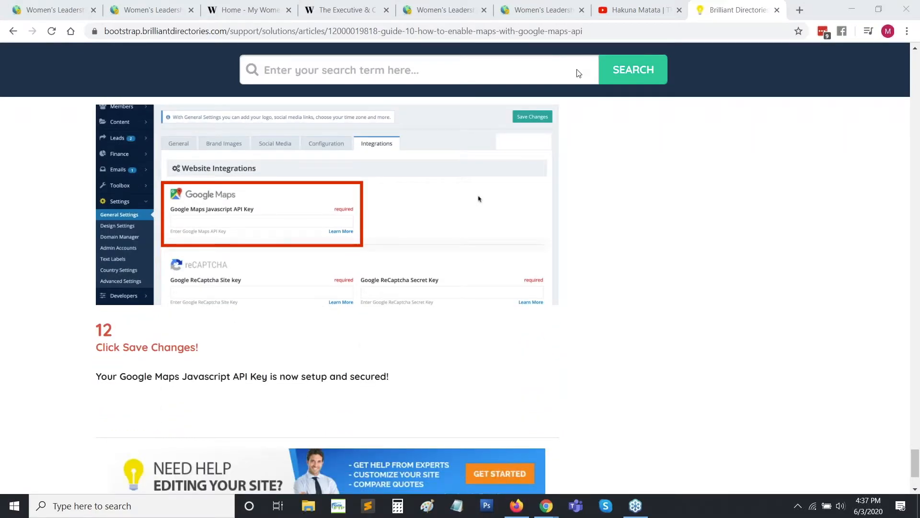
Switch to the site's admin dashboard and examine the Google Maps API Status under My Website Resources, highlighting its status text
left_click(54, 4)
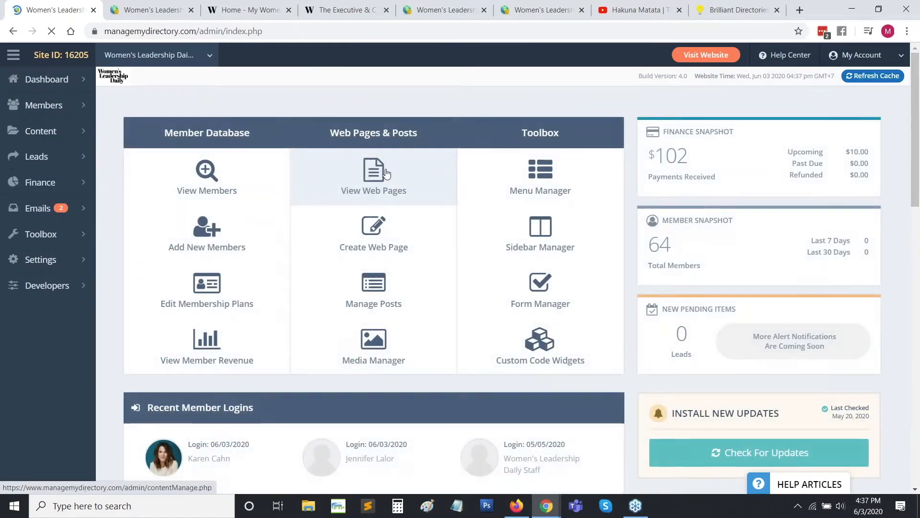
scroll(437, 173, "down", 12)
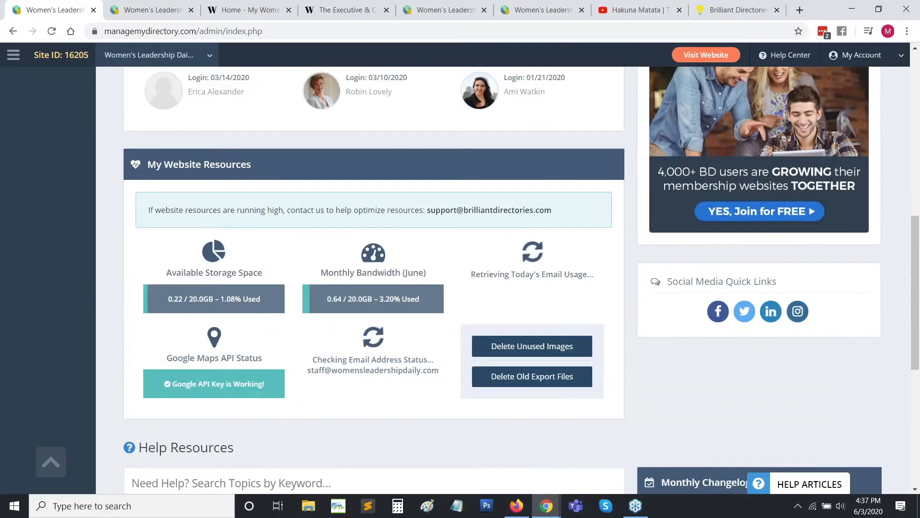
scroll(437, 180, "up", 3)
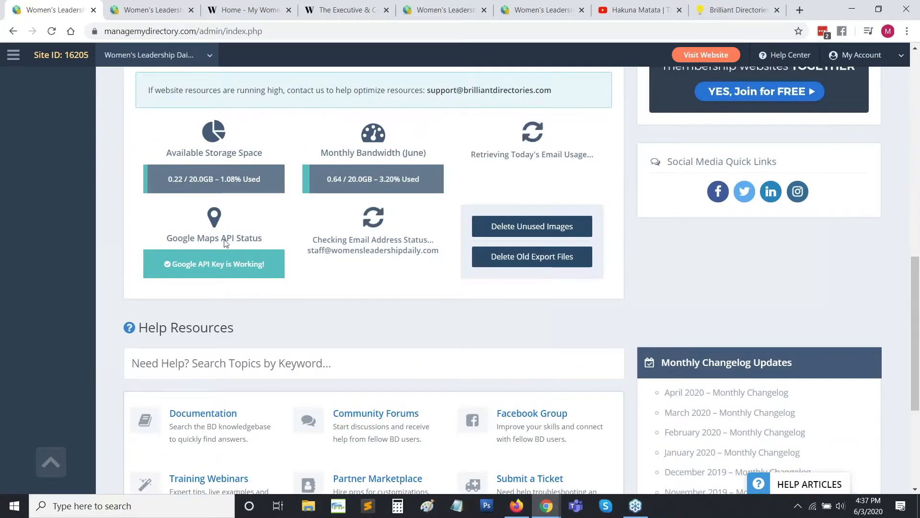
scroll(878, 298, "up", 1)
scroll(392, 283, "up", 3)
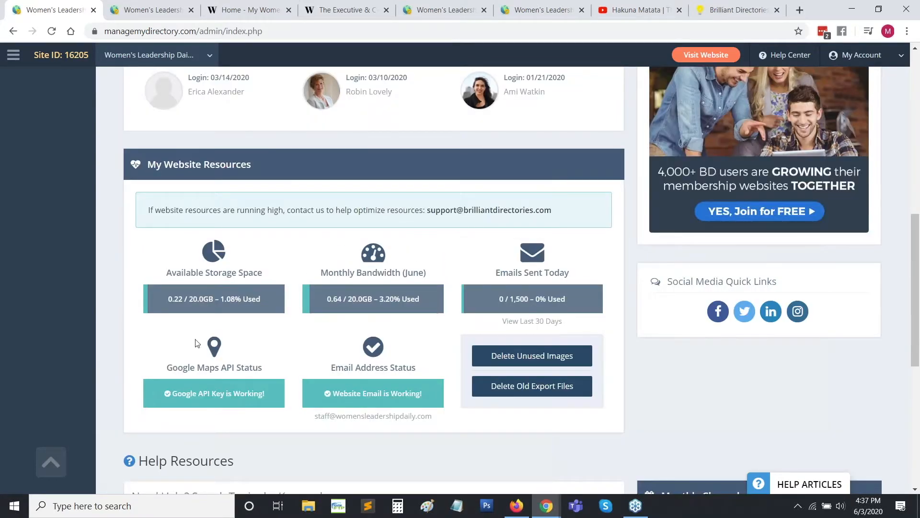
left_click_drag(172, 390, 264, 398)
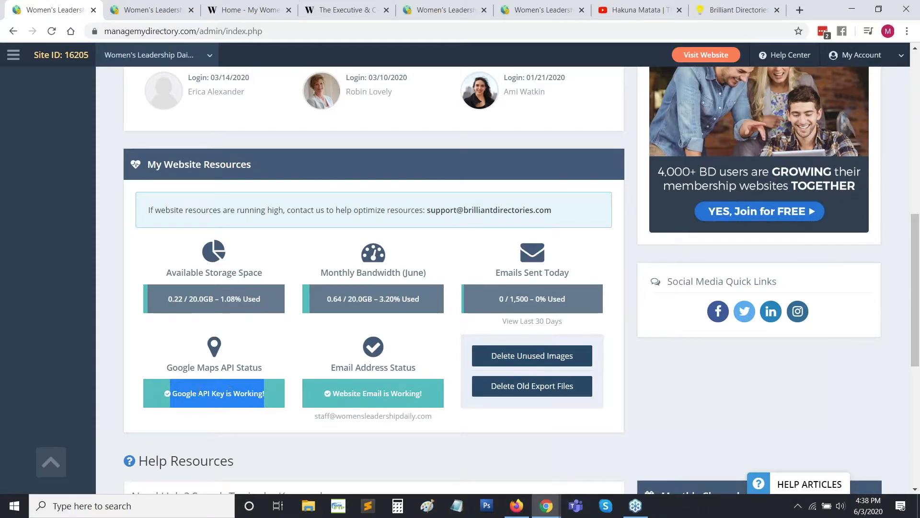
left_click(98, 336)
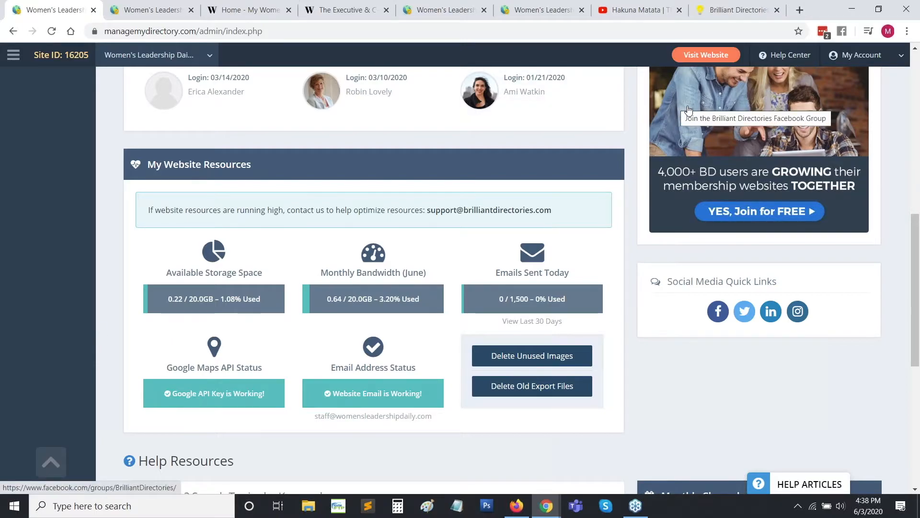
left_click(733, 55)
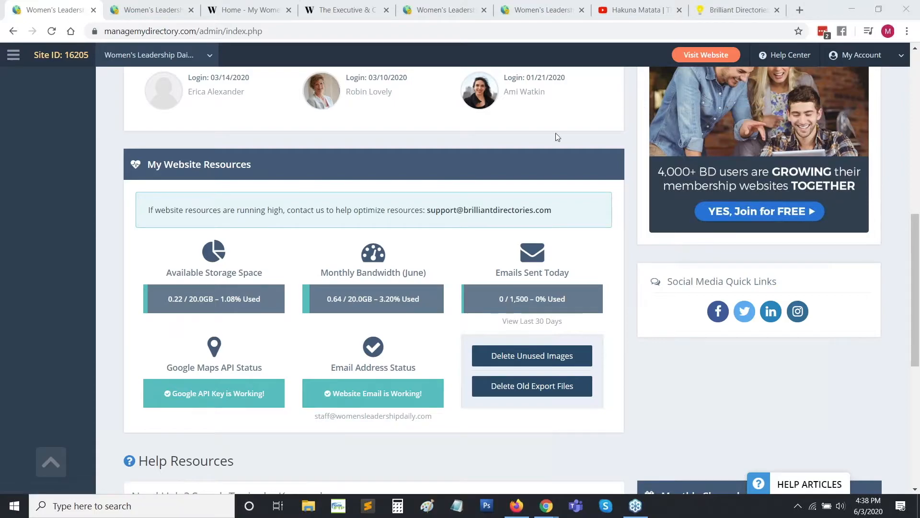
Return to the Support Center guide, search for "google maps" and open the article Google Maps Issues: Billing Errors
left_click(738, 9)
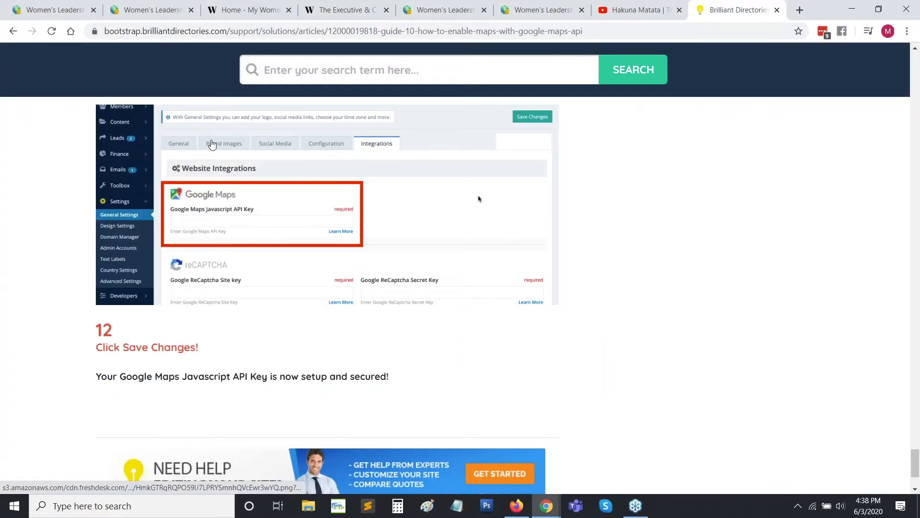
scroll(201, 144, "up", 15)
scroll(157, 141, "up", 5)
left_click(268, 70)
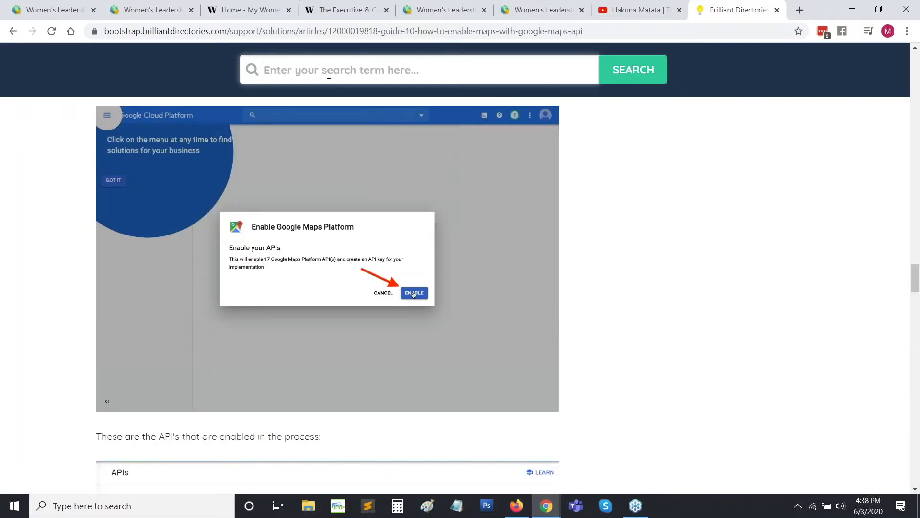
type("google maps")
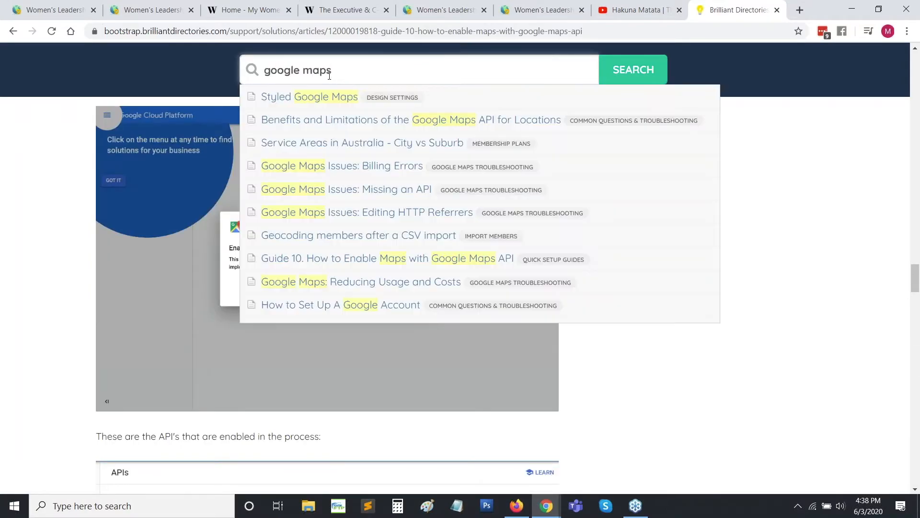
left_click(465, 166)
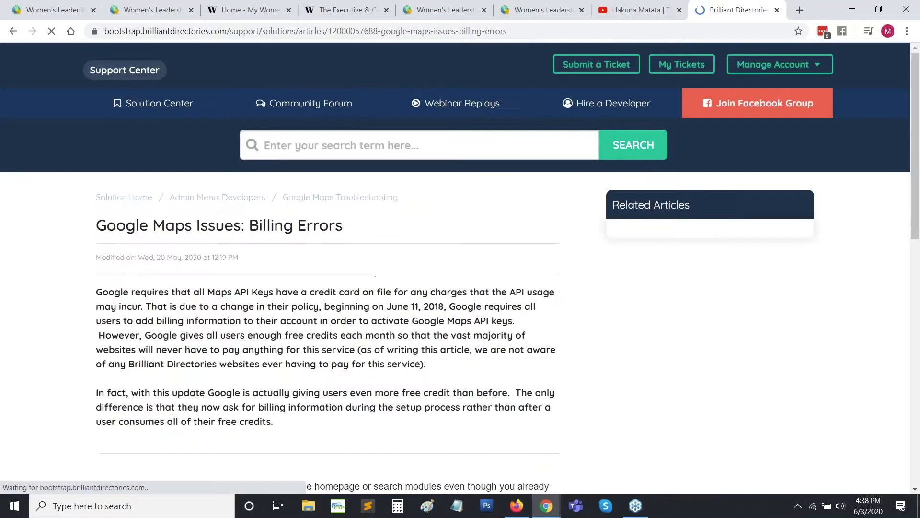
Open the Google Maps Troubleshooting folder, select its web address for sharing and look through the listed articles
left_click(309, 203)
left_click_drag(175, 220, 399, 226)
left_click(203, 219)
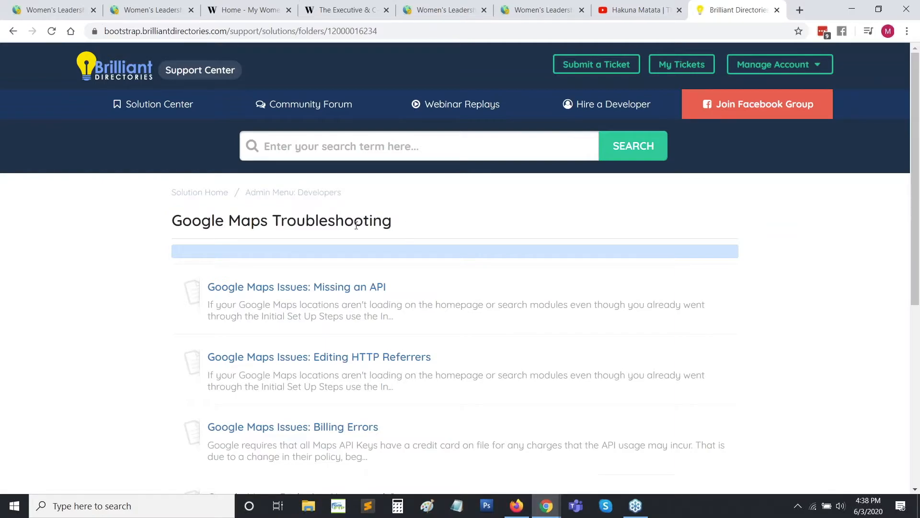
left_click(280, 30)
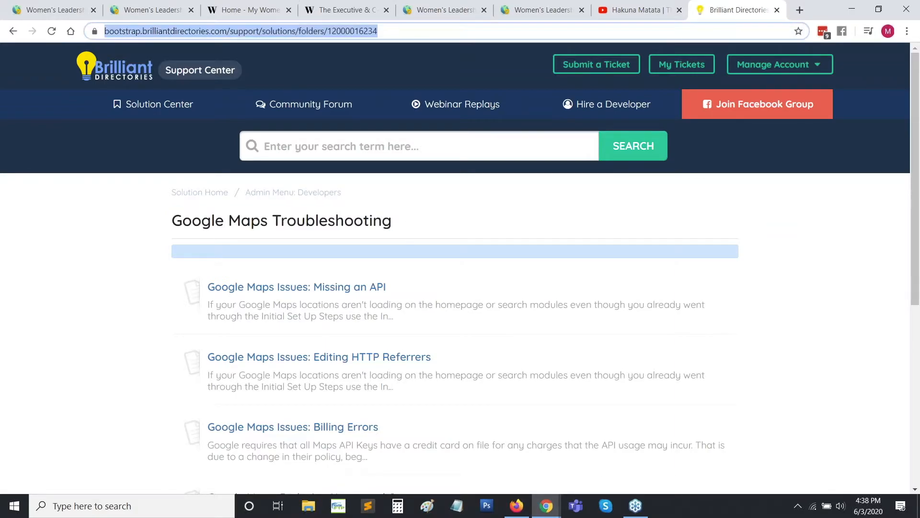
left_click(796, 335)
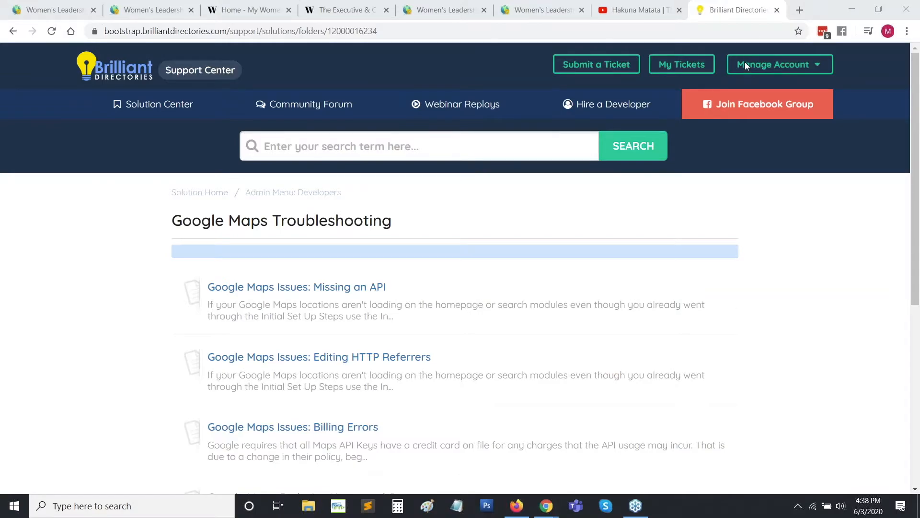
scroll(117, 219, "down", 5)
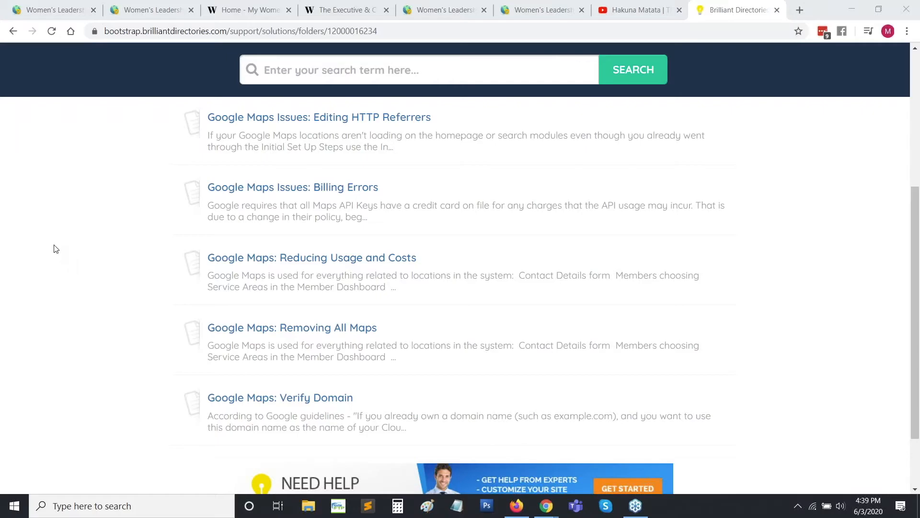
scroll(56, 249, "up", 3)
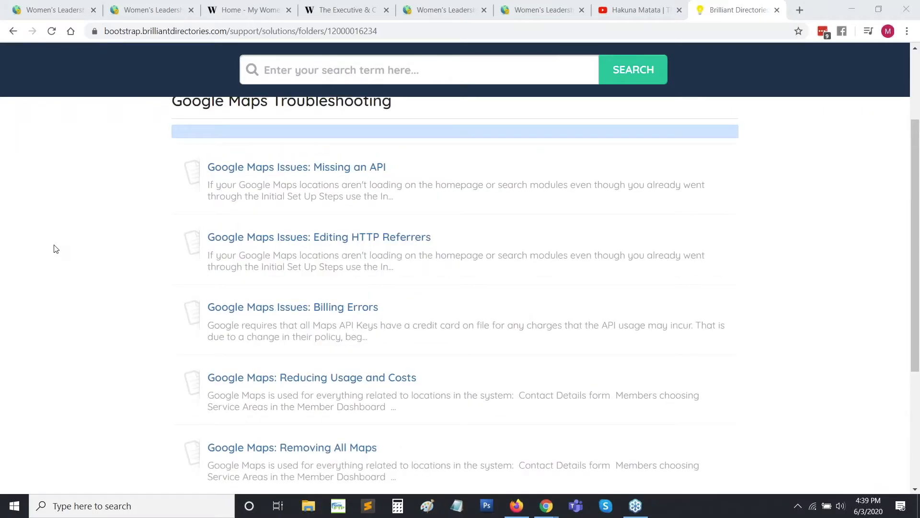
Open the article Google Maps: Reducing Usage and Costs and select its web address for sharing
left_click(354, 381)
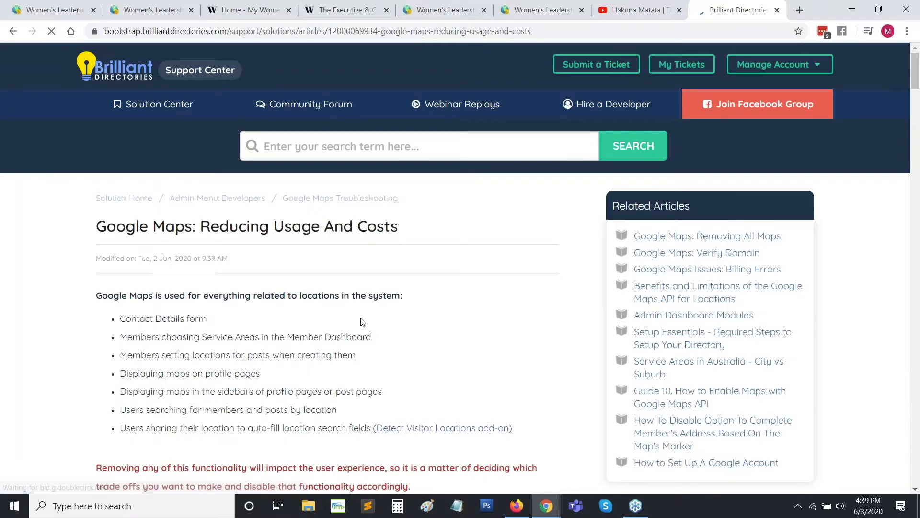
left_click(327, 31)
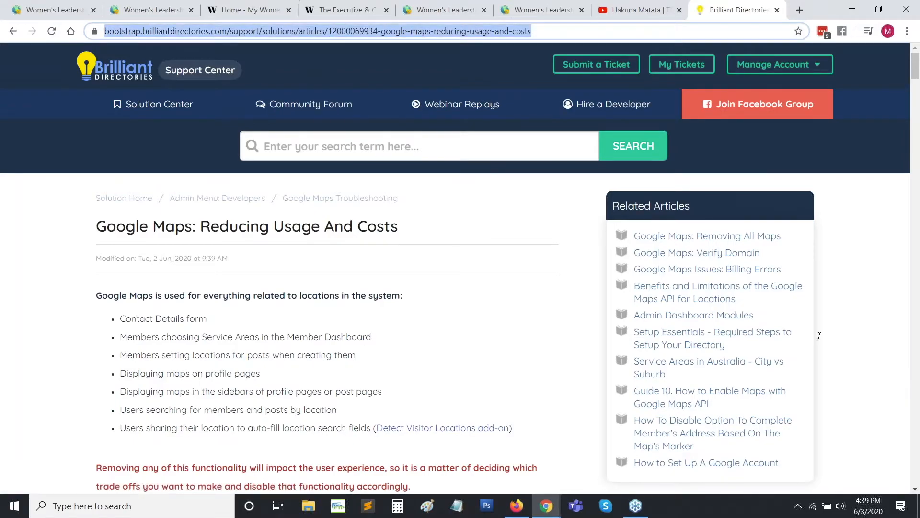
left_click(866, 337)
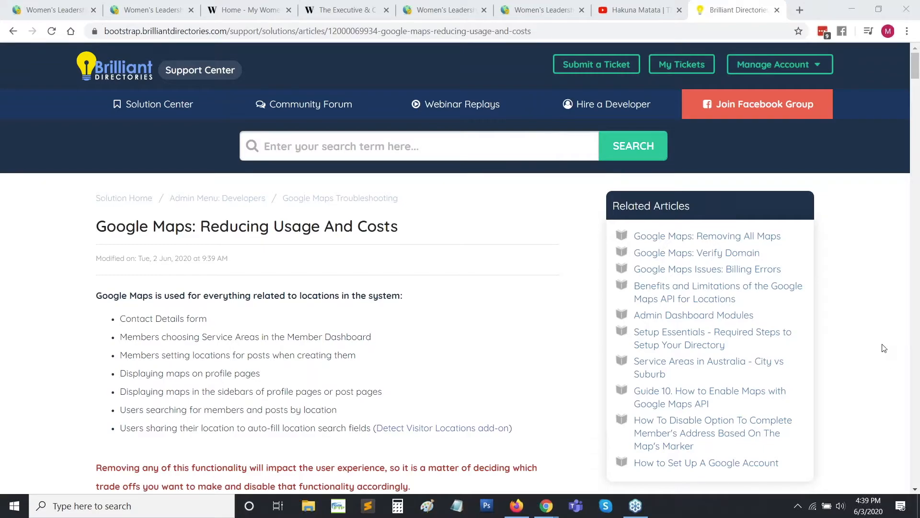
Return to the Google Maps Troubleshooting folder, open the article Google Maps: Removing All Maps and select its web address
left_click(372, 199)
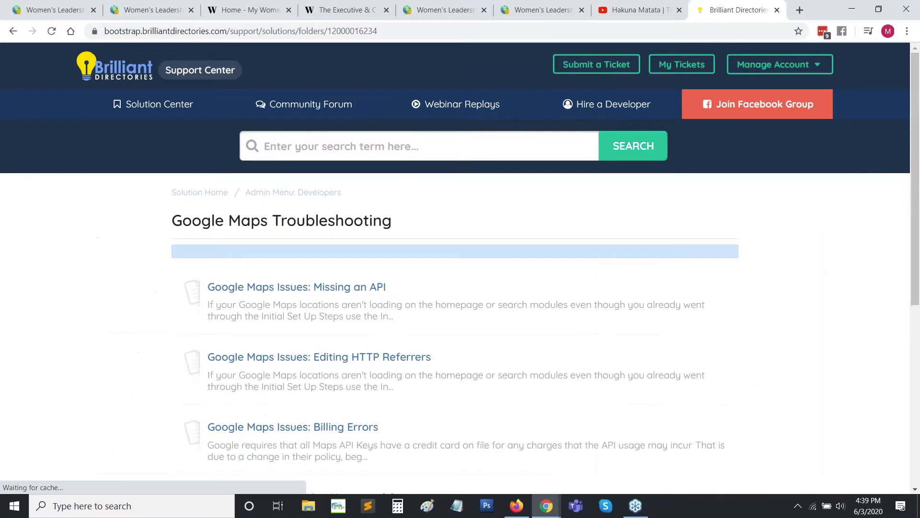
scroll(129, 282, "down", 2)
scroll(128, 282, "down", 3)
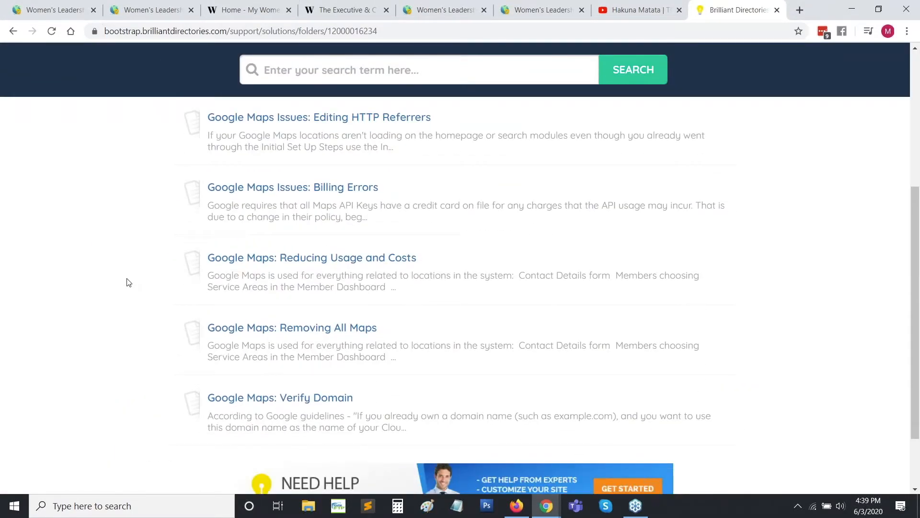
left_click(349, 328)
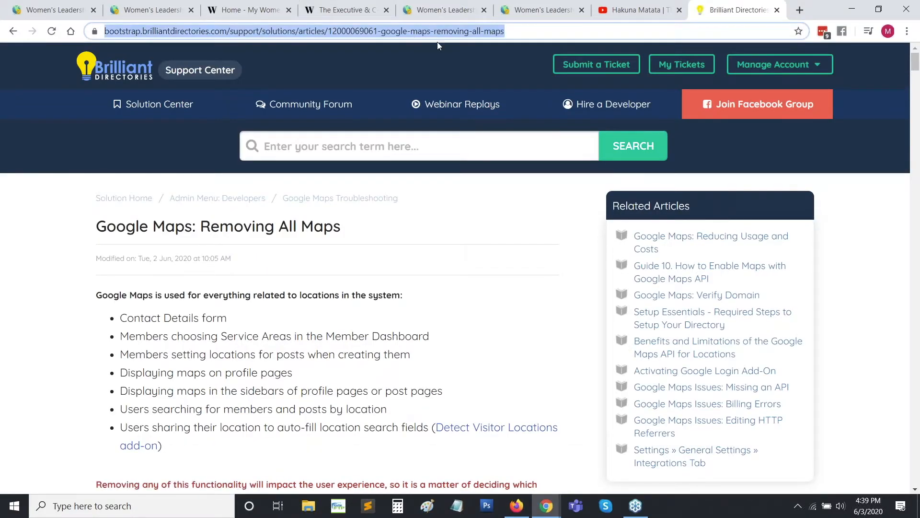
left_click(786, 340)
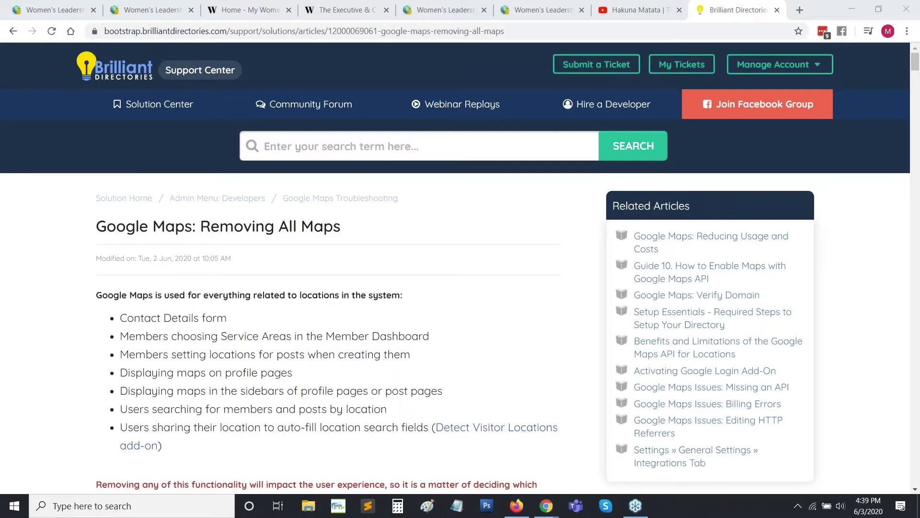
key("alt+Tab")
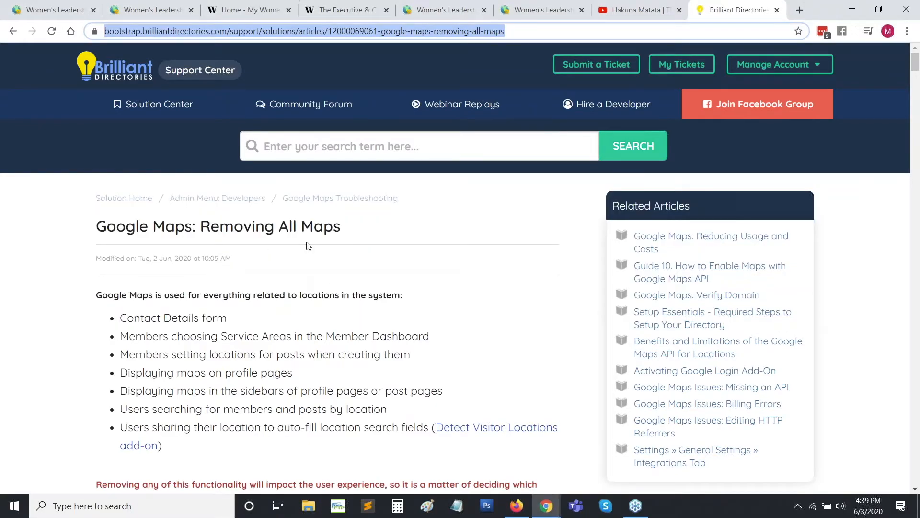
Go back to the Google Maps Troubleshooting folder, open the article Google Maps: Verify Domain and select its web address
left_click(337, 204)
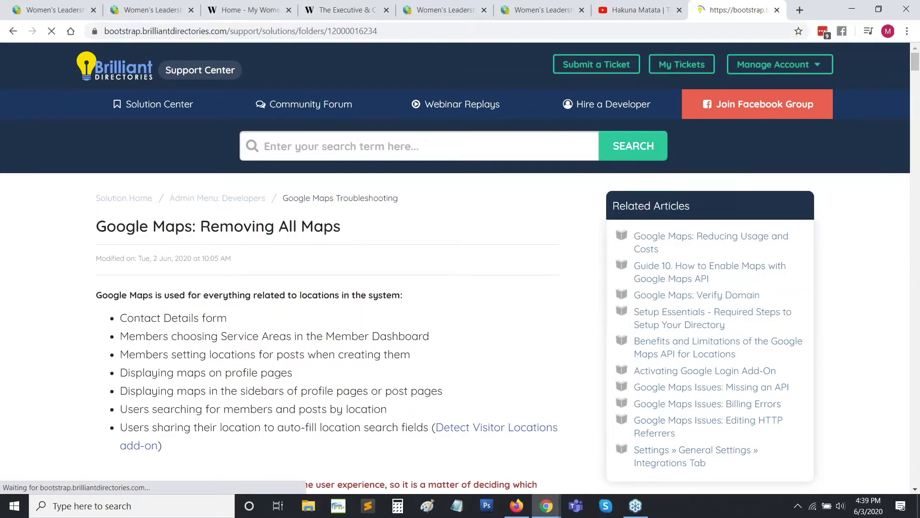
scroll(110, 250, "down", 5)
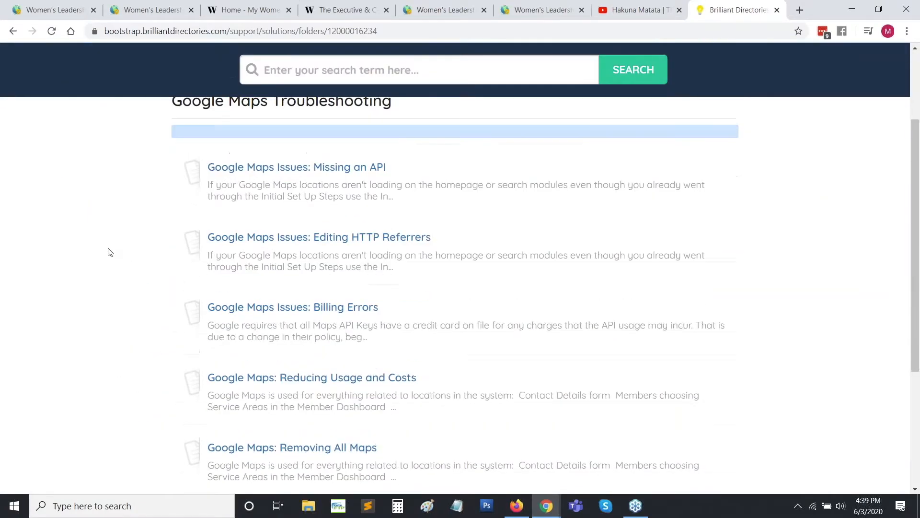
left_click(271, 399)
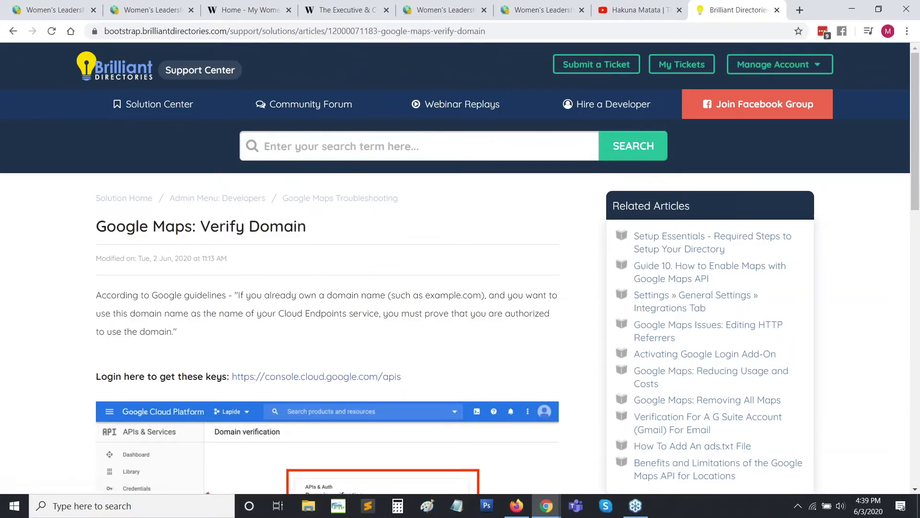
scroll(379, 261, "down", 2)
left_click(354, 31)
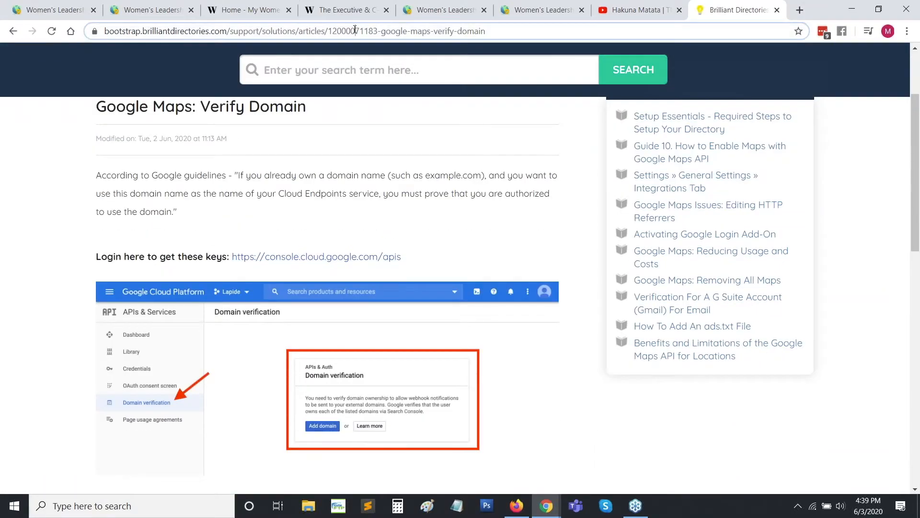
left_click(780, 331)
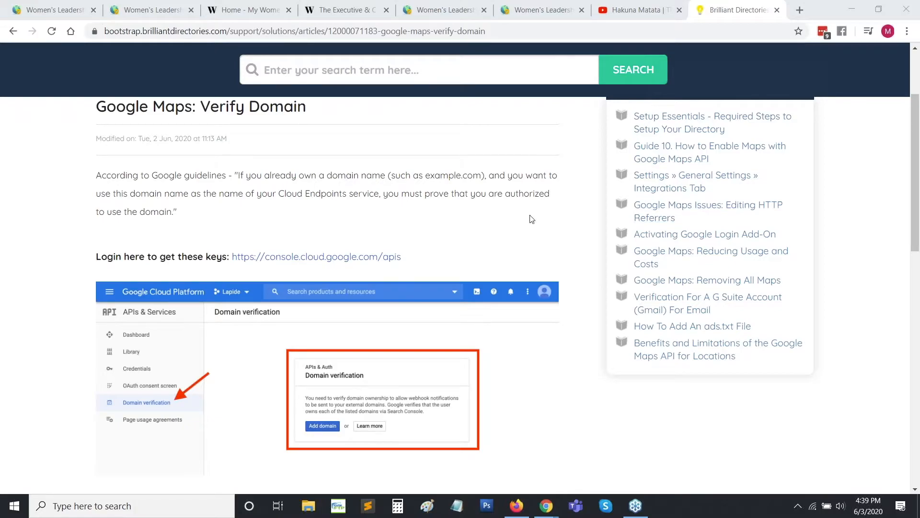
Switch to the presentation slide "Where to Find Documentation?"
key("alt+Tab")
key("alt+Tab")
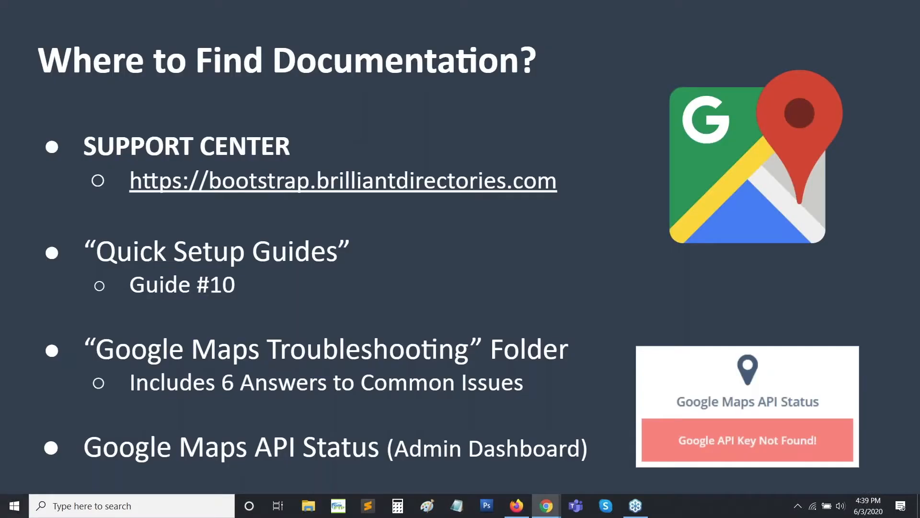
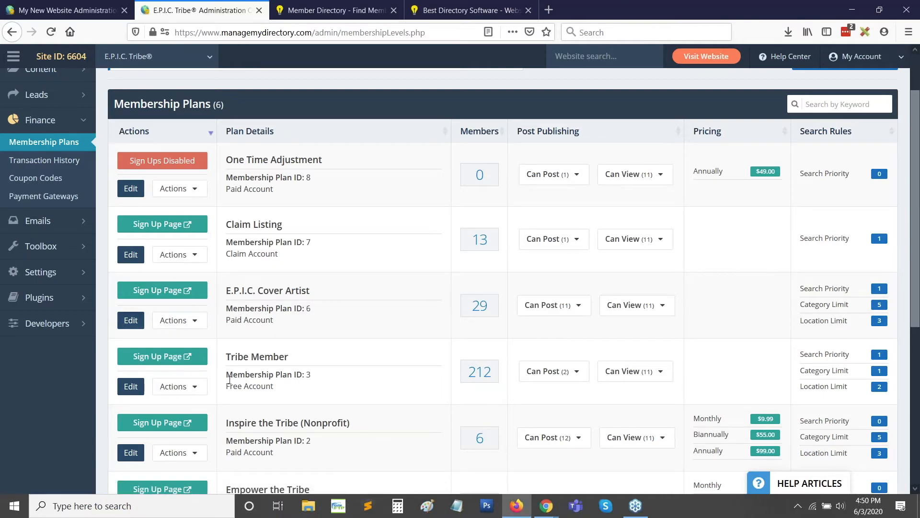
Open the Tribe Member membership plan for editing and highlight its Sign Up Email Sent setting and Send Copy of Email to Default Website Email Address option
left_click(128, 390)
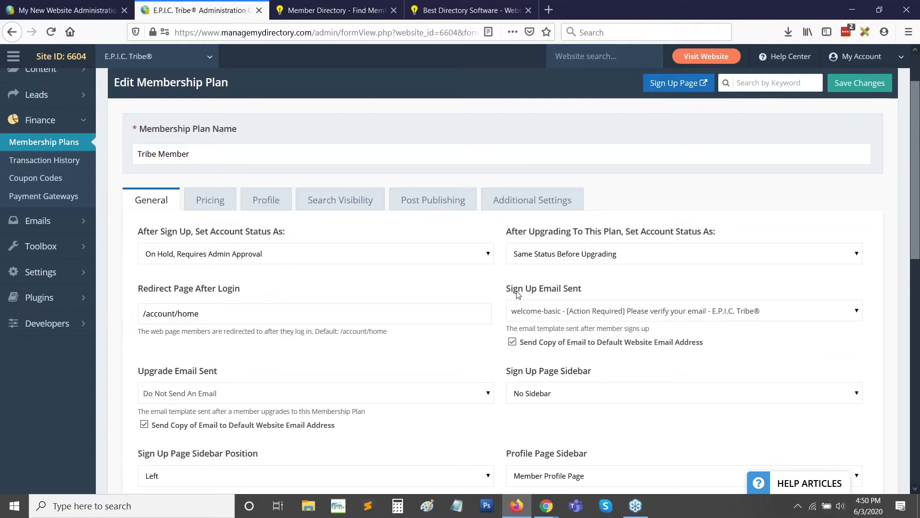
left_click_drag(508, 290, 620, 288)
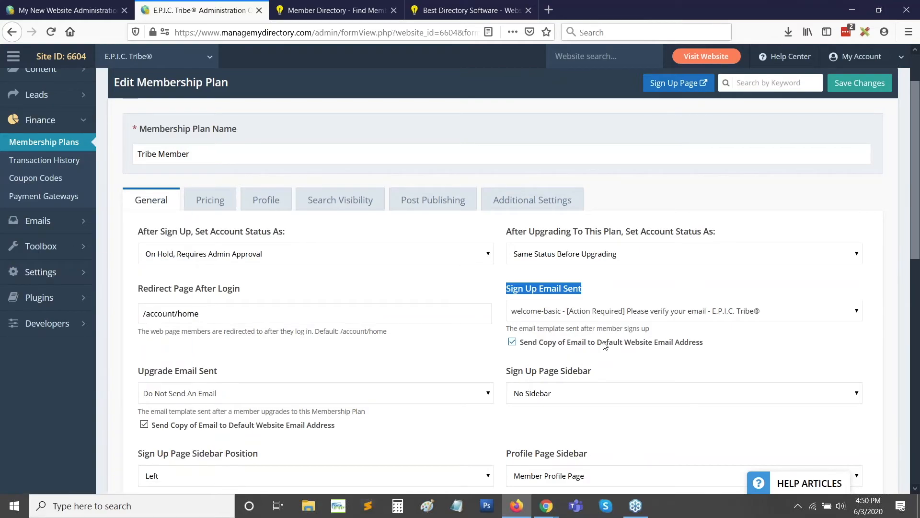
left_click_drag(602, 342, 714, 344)
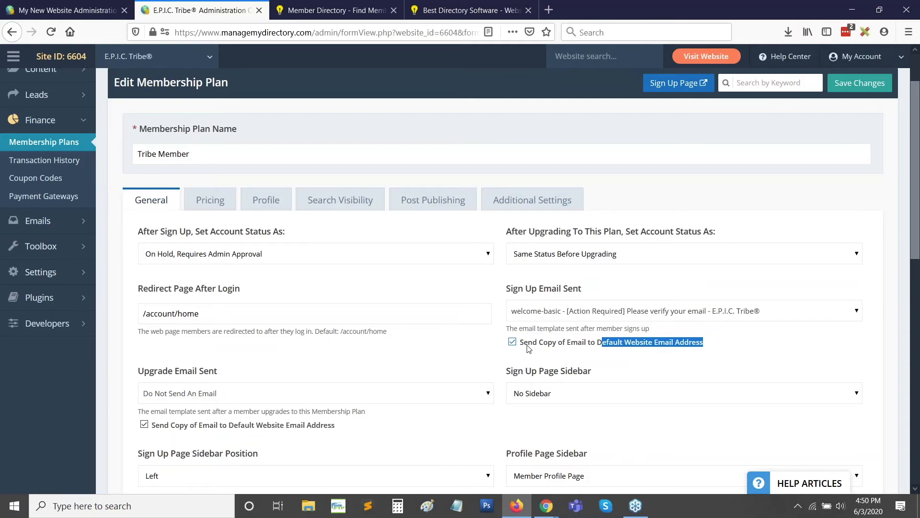
left_click_drag(524, 343, 734, 340)
left_click(513, 345)
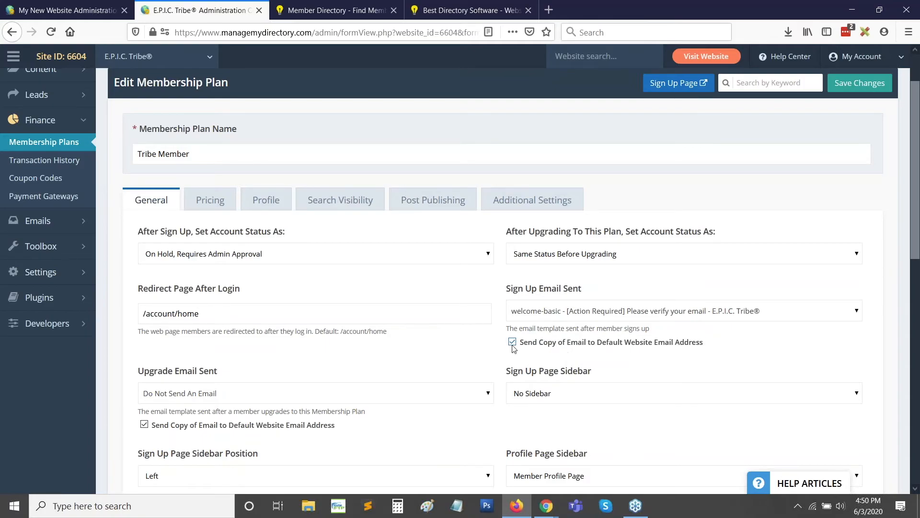
left_click_drag(521, 344, 727, 342)
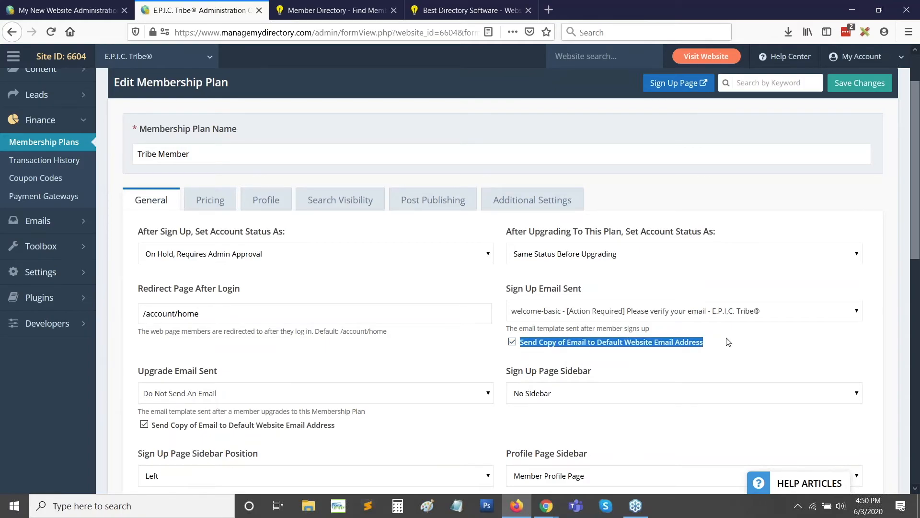
left_click(727, 341)
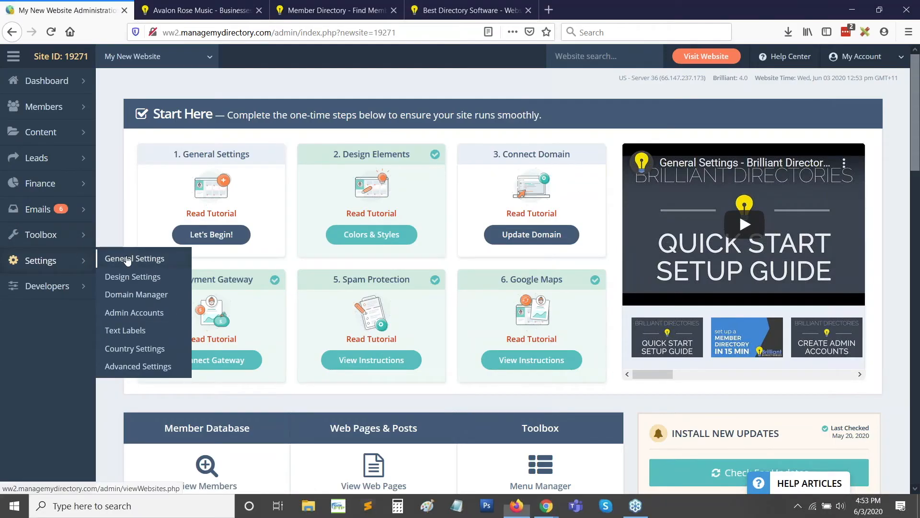
Open General Settings for My New Website and examine the Default Website Email field, highlighting its address
left_click(128, 260)
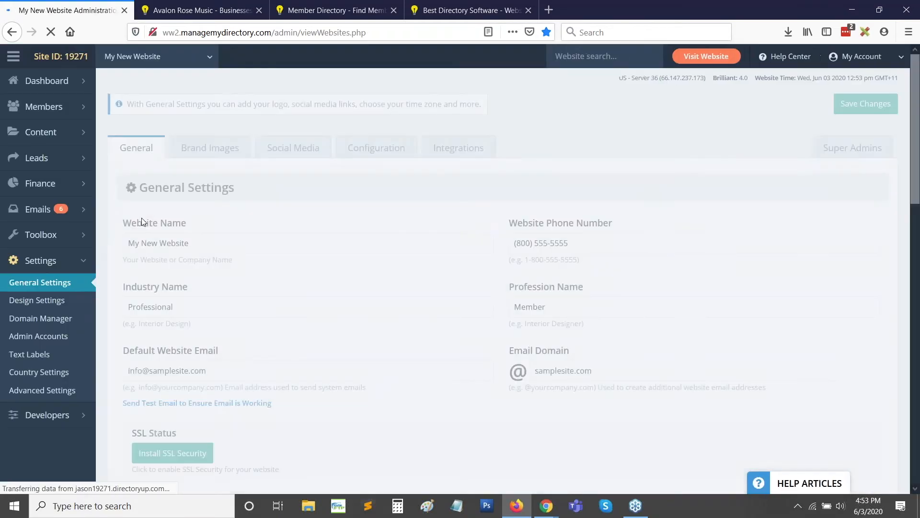
left_click_drag(181, 371, 121, 355)
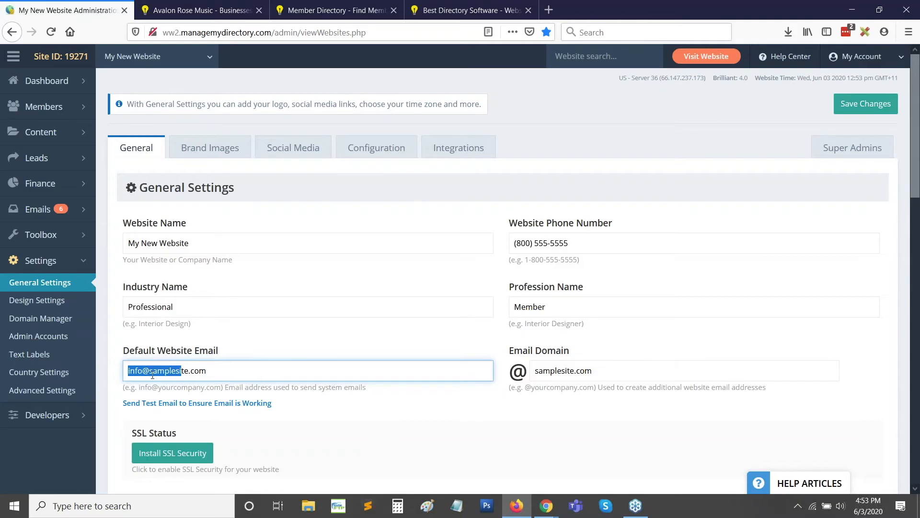
left_click(236, 387)
left_click(224, 371)
left_click_drag(225, 371, 130, 319)
left_click(173, 373)
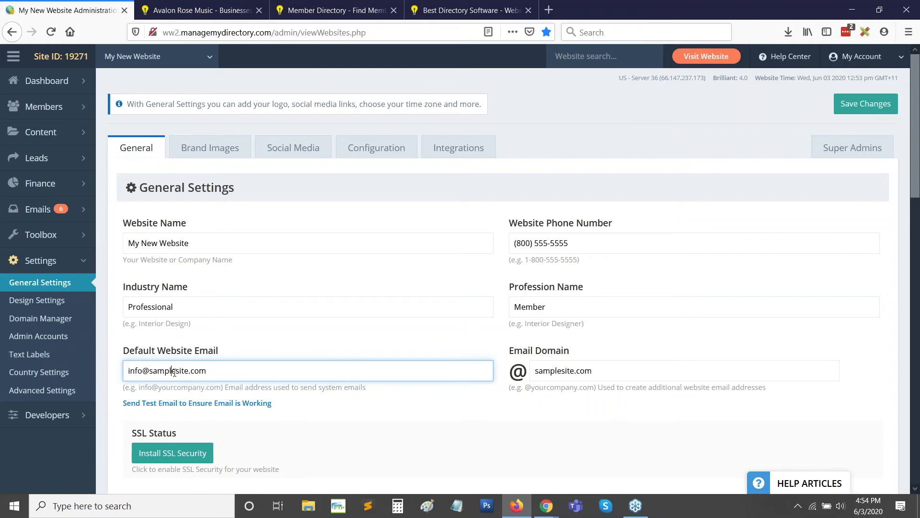
mouse_move(58, 245)
left_click_drag(210, 370, 128, 370)
left_click(225, 366)
left_click_drag(211, 368, 251, 367)
left_click(122, 373)
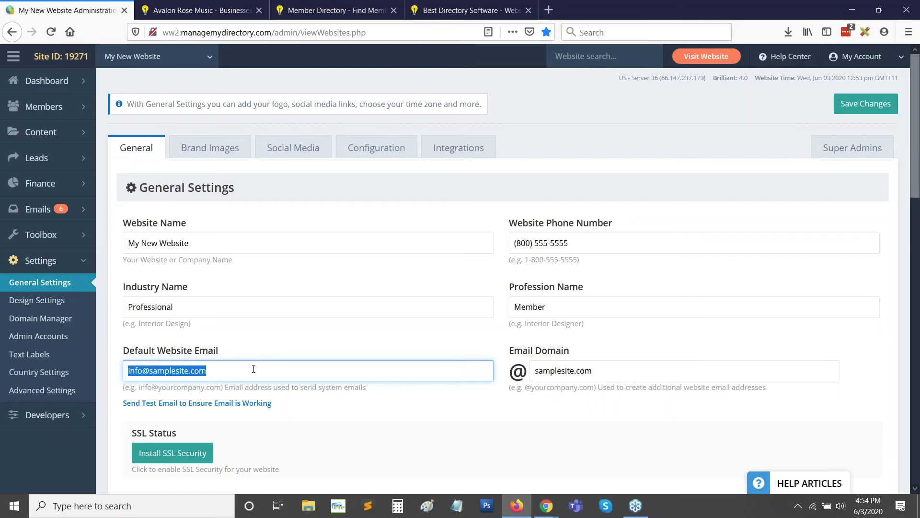
left_click(288, 368)
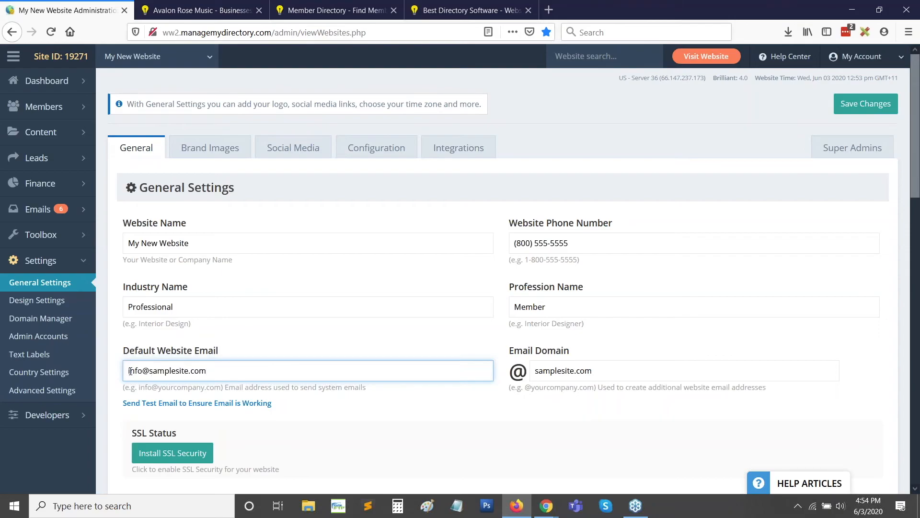
left_click_drag(129, 371, 264, 373)
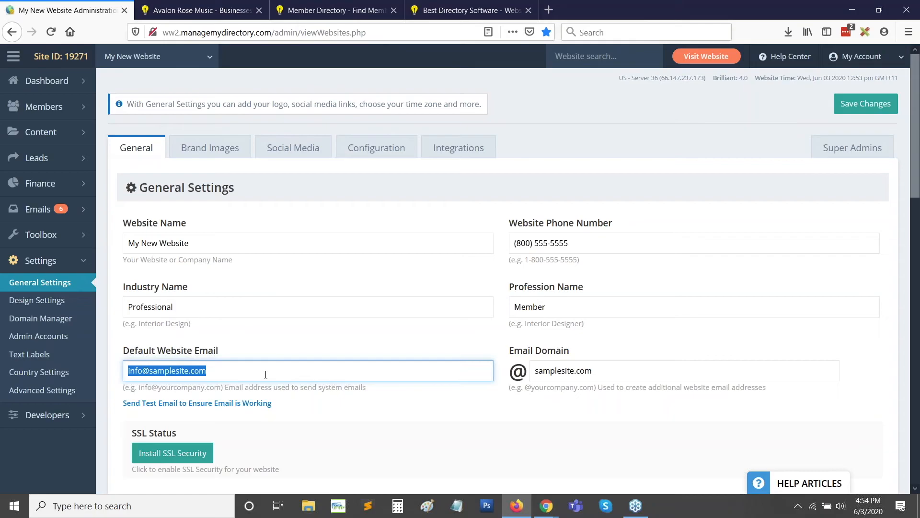
left_click(166, 371)
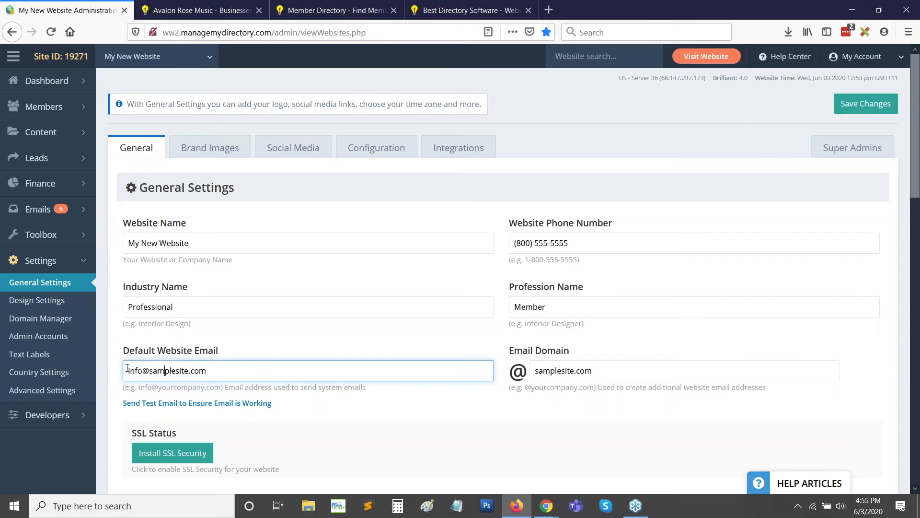
left_click_drag(126, 370, 222, 372)
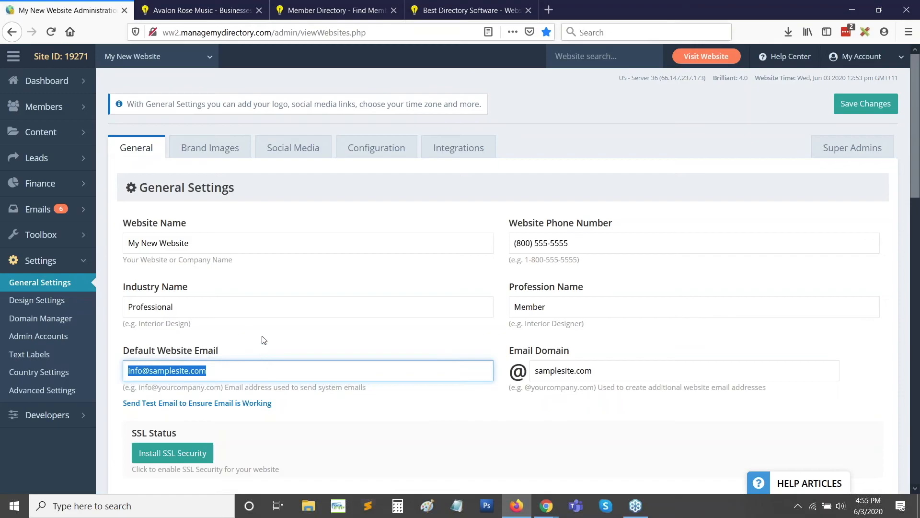
Expand the Emails section of the admin navigation
left_click(77, 235)
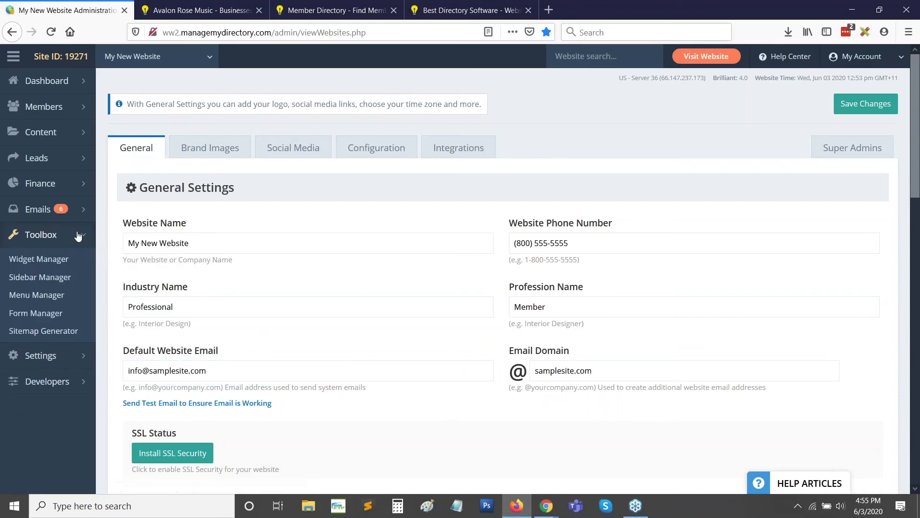
left_click(87, 210)
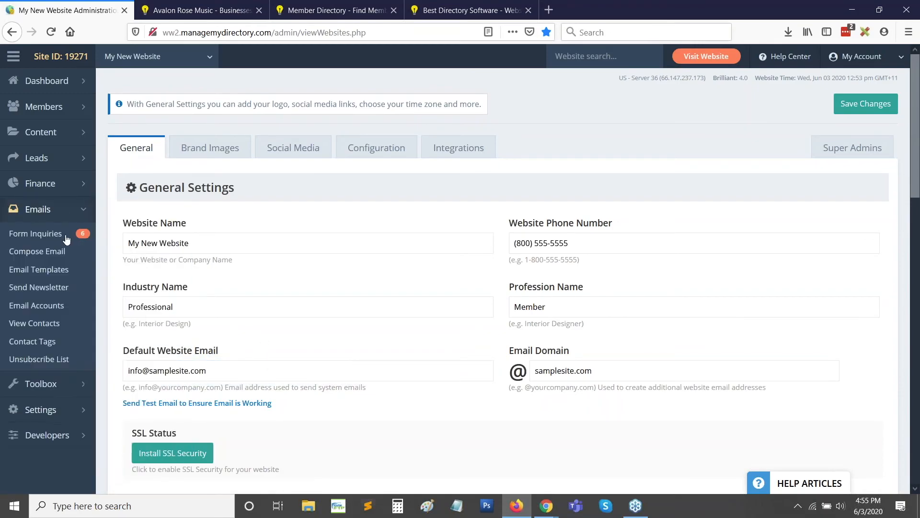